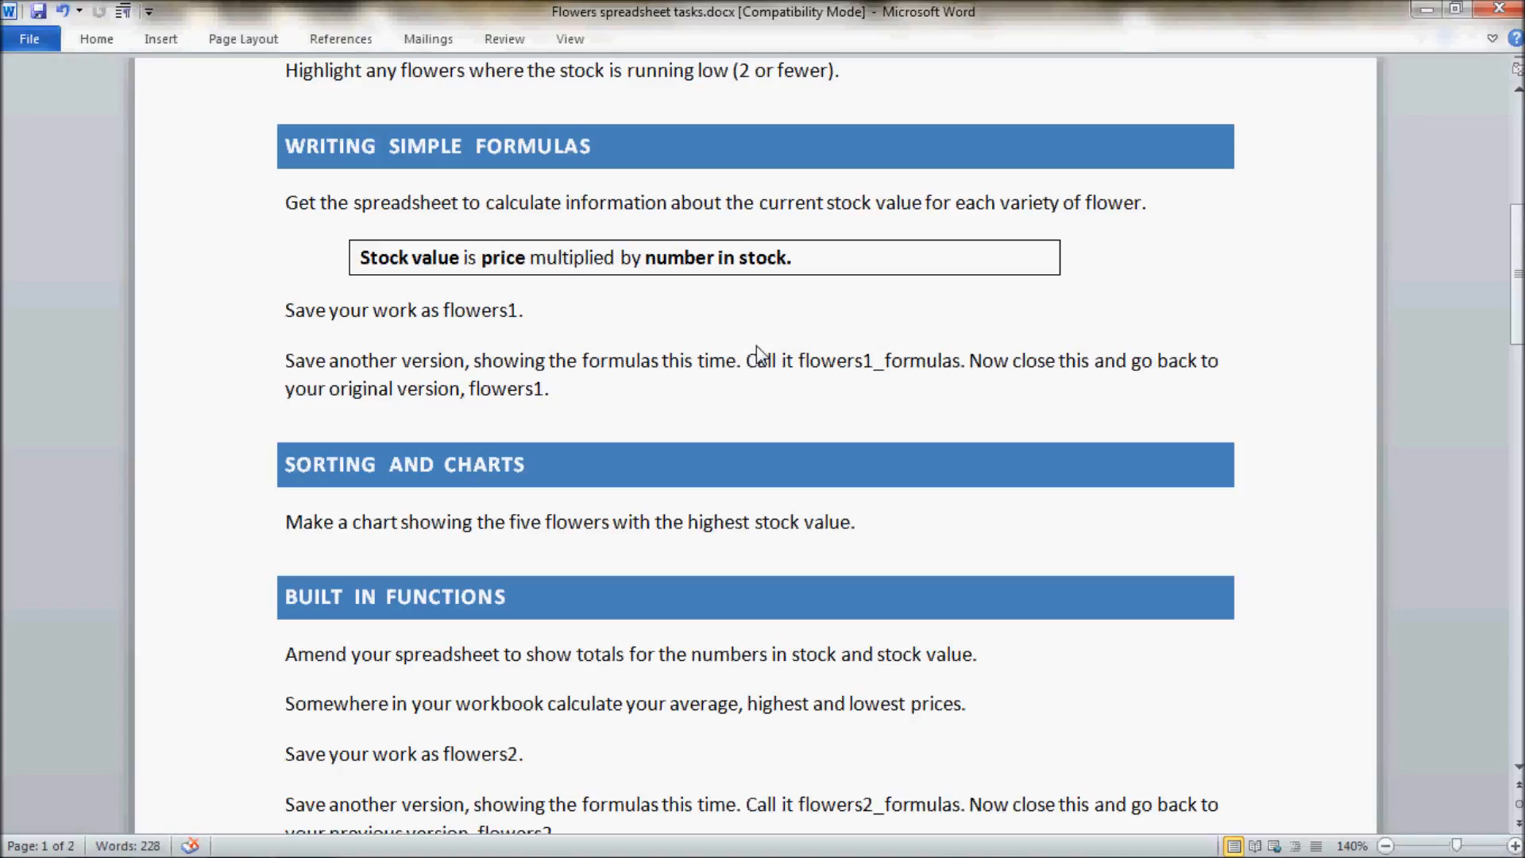
# In the Excel flowers workbook, enter the arithmetic operators + - * / in cell G2 as a demonstration and erase them again
pyautogui.hotkey('alt', 'Tab')
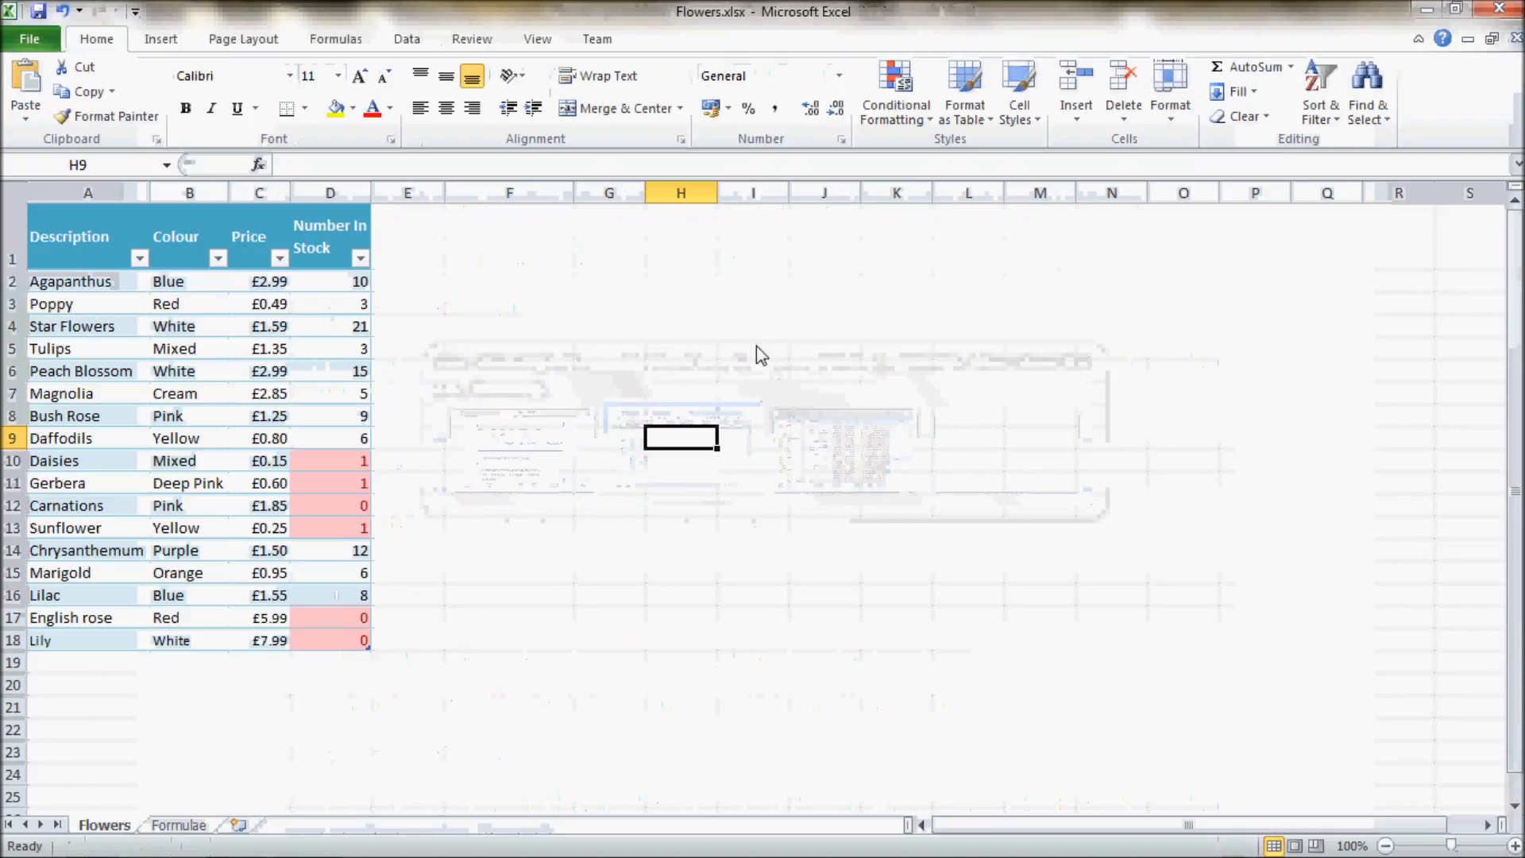
pyautogui.click(609, 286)
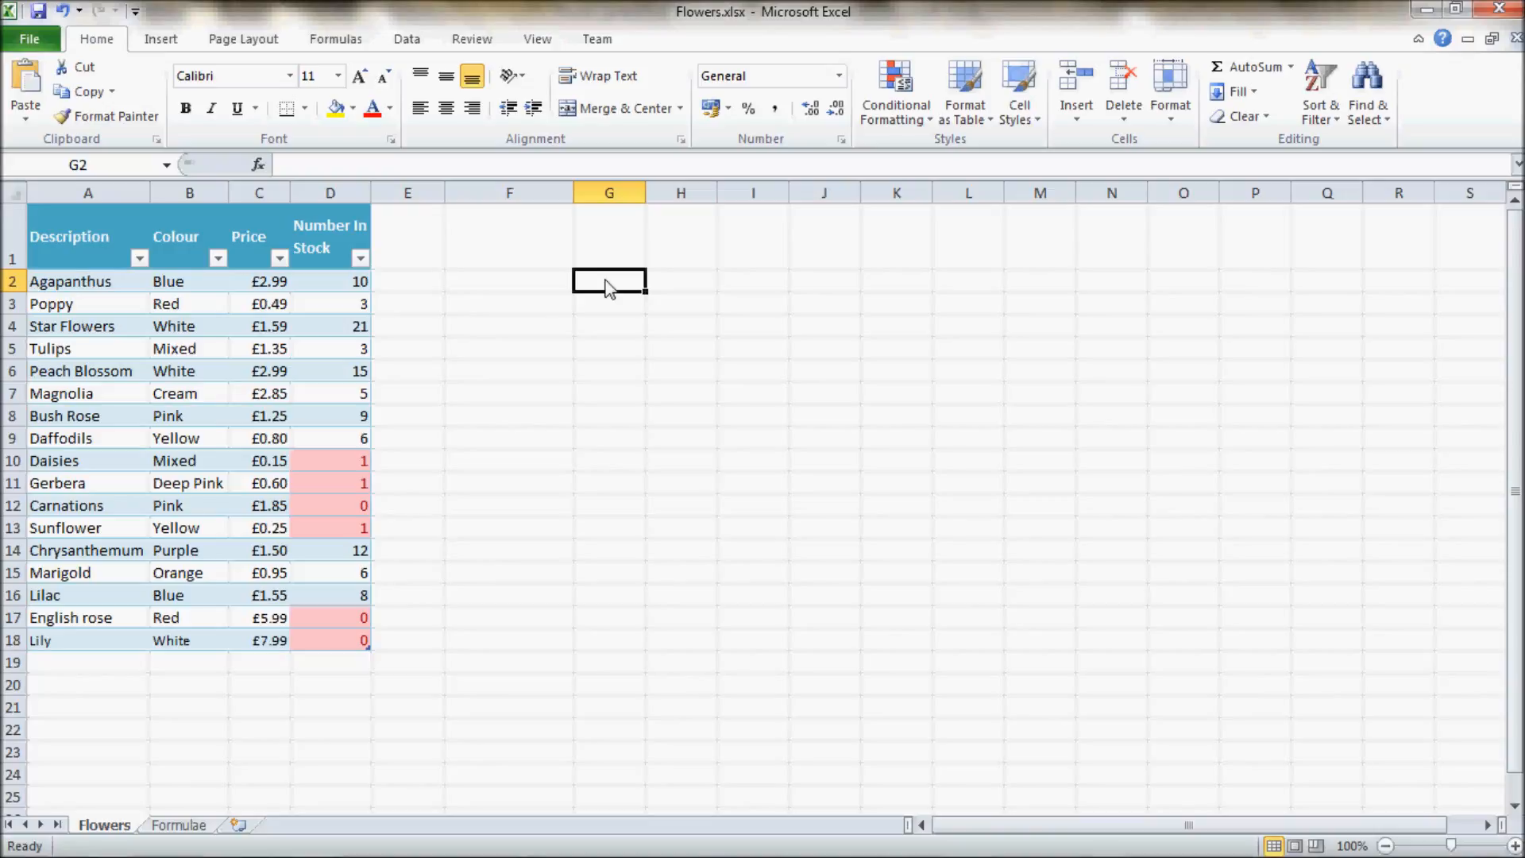
pyautogui.write('+')
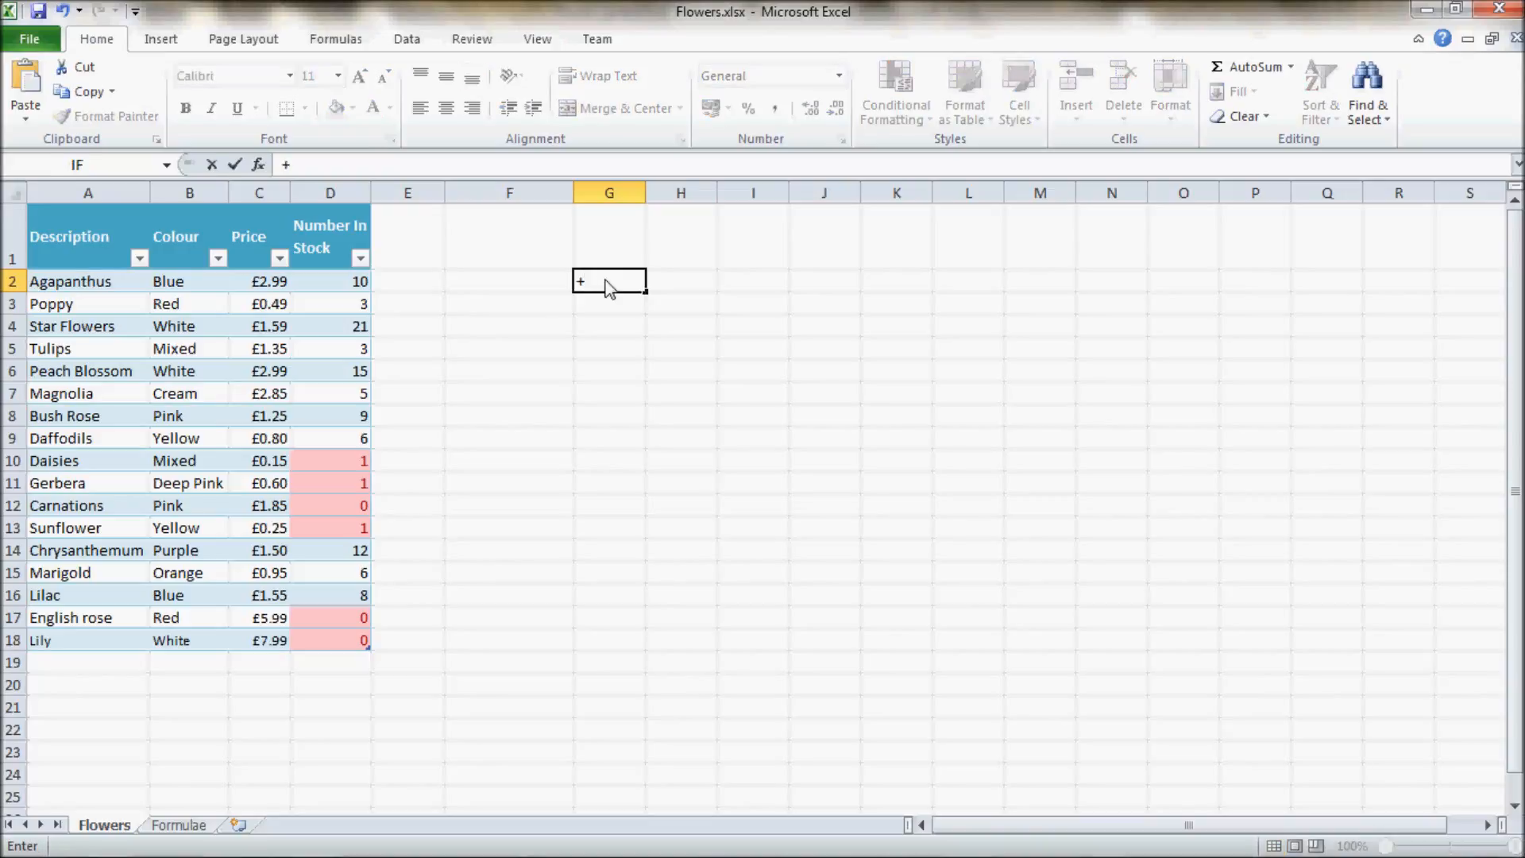
pyautogui.write(' - * /')
pyautogui.press('BackSpace')
pyautogui.press('BackSpace')
pyautogui.press('BackSpace')
pyautogui.press('BackSpace')
pyautogui.press('BackSpace')
pyautogui.press('BackSpace')
pyautogui.press('BackSpace')
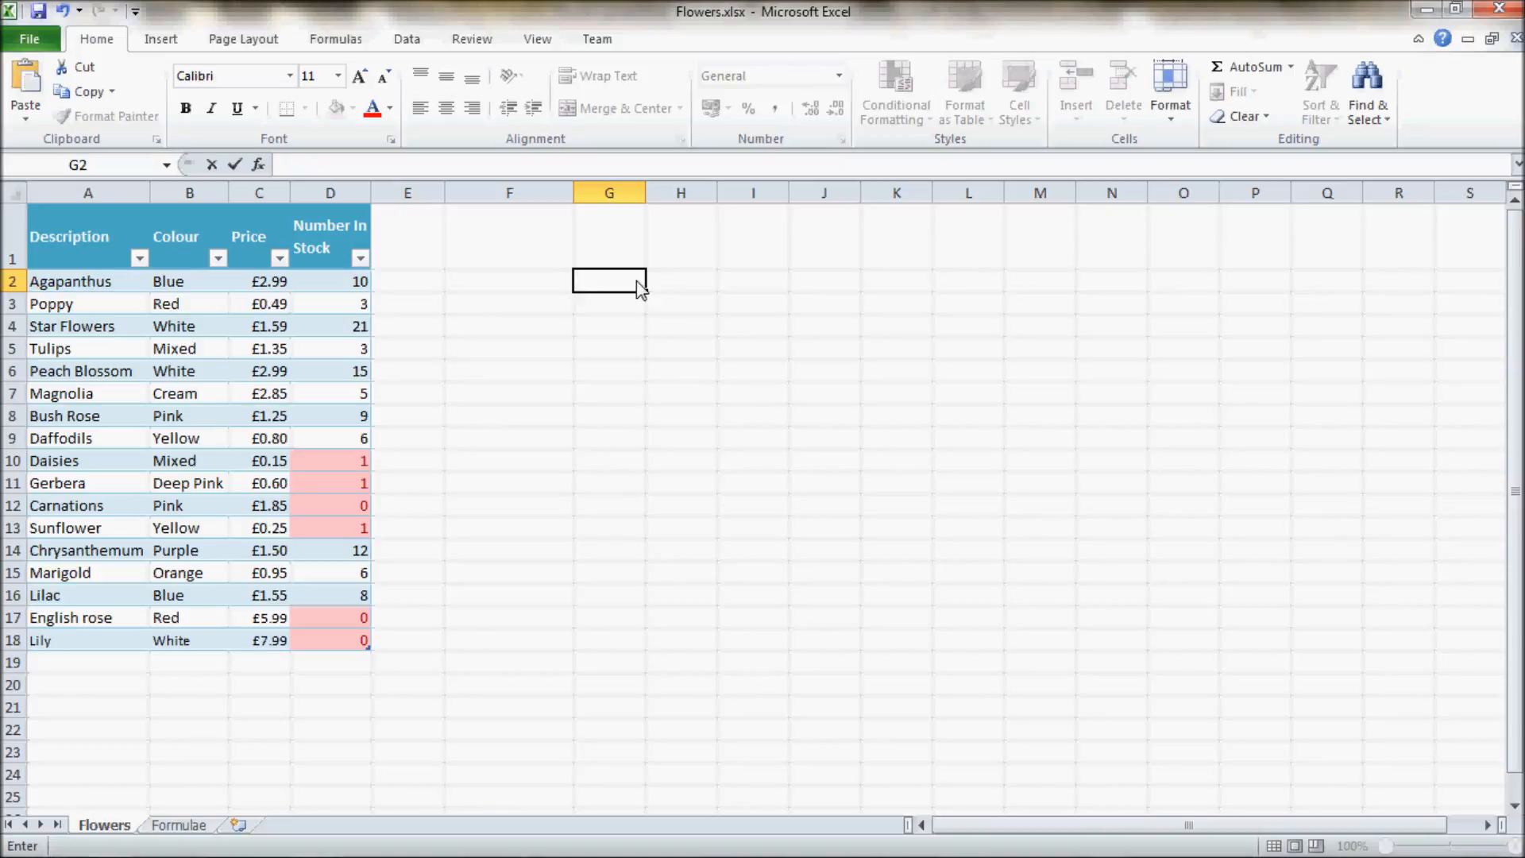
pyautogui.write('/*-+')
pyautogui.press('BackSpace')
pyautogui.press('BackSpace')
pyautogui.press('BackSpace')
pyautogui.press('BackSpace')
# Copy "Stock value" from the Word task sheet and paste it into cell E1 of the Excel workbook as a new column heading
pyautogui.hotkey('alt', 'Tab')
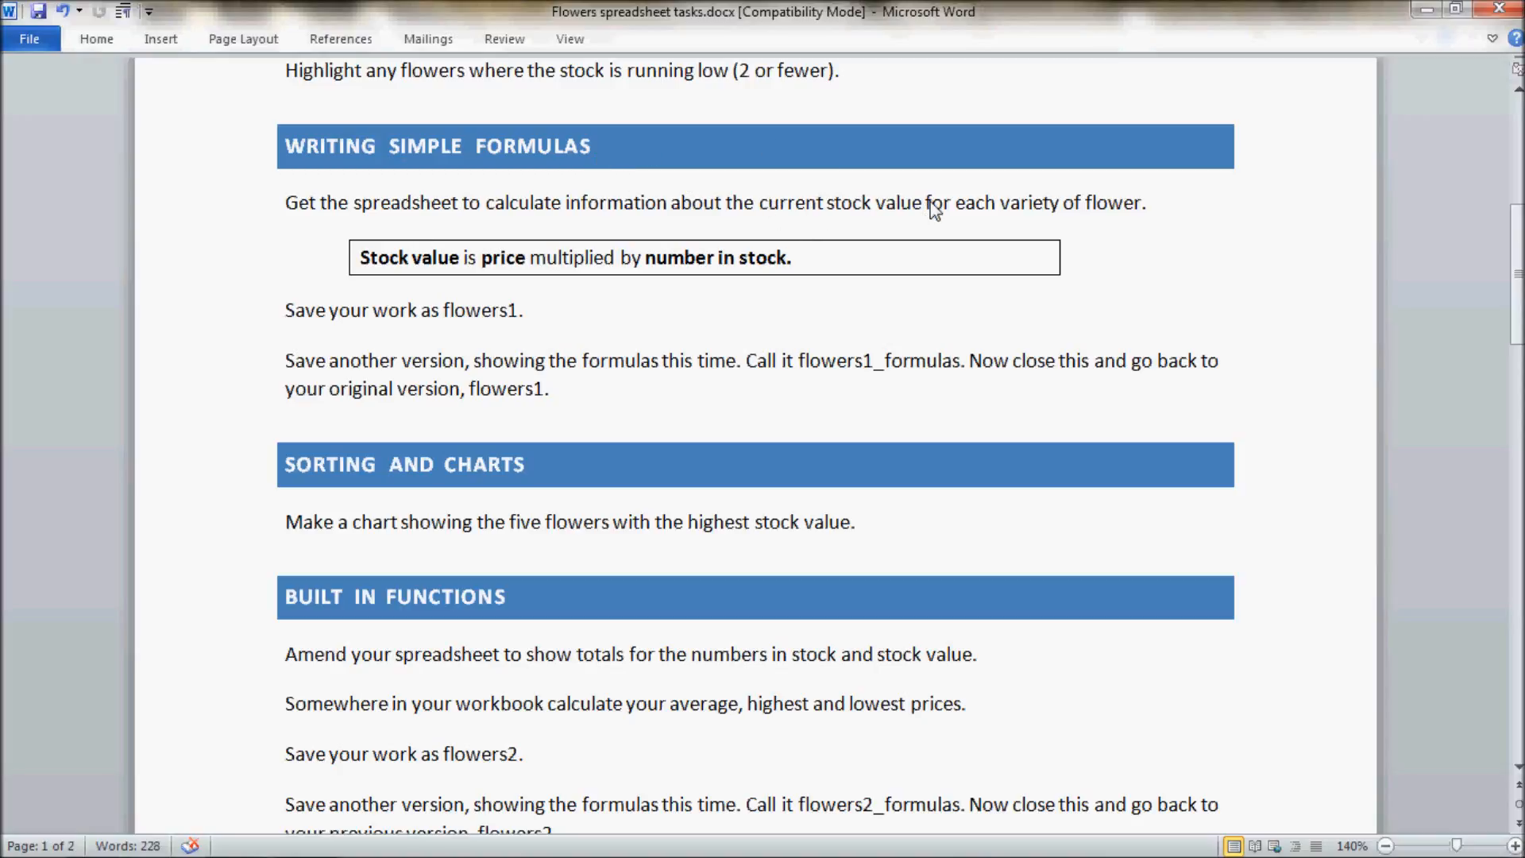
pyautogui.hotkey('alt', 'Tab')
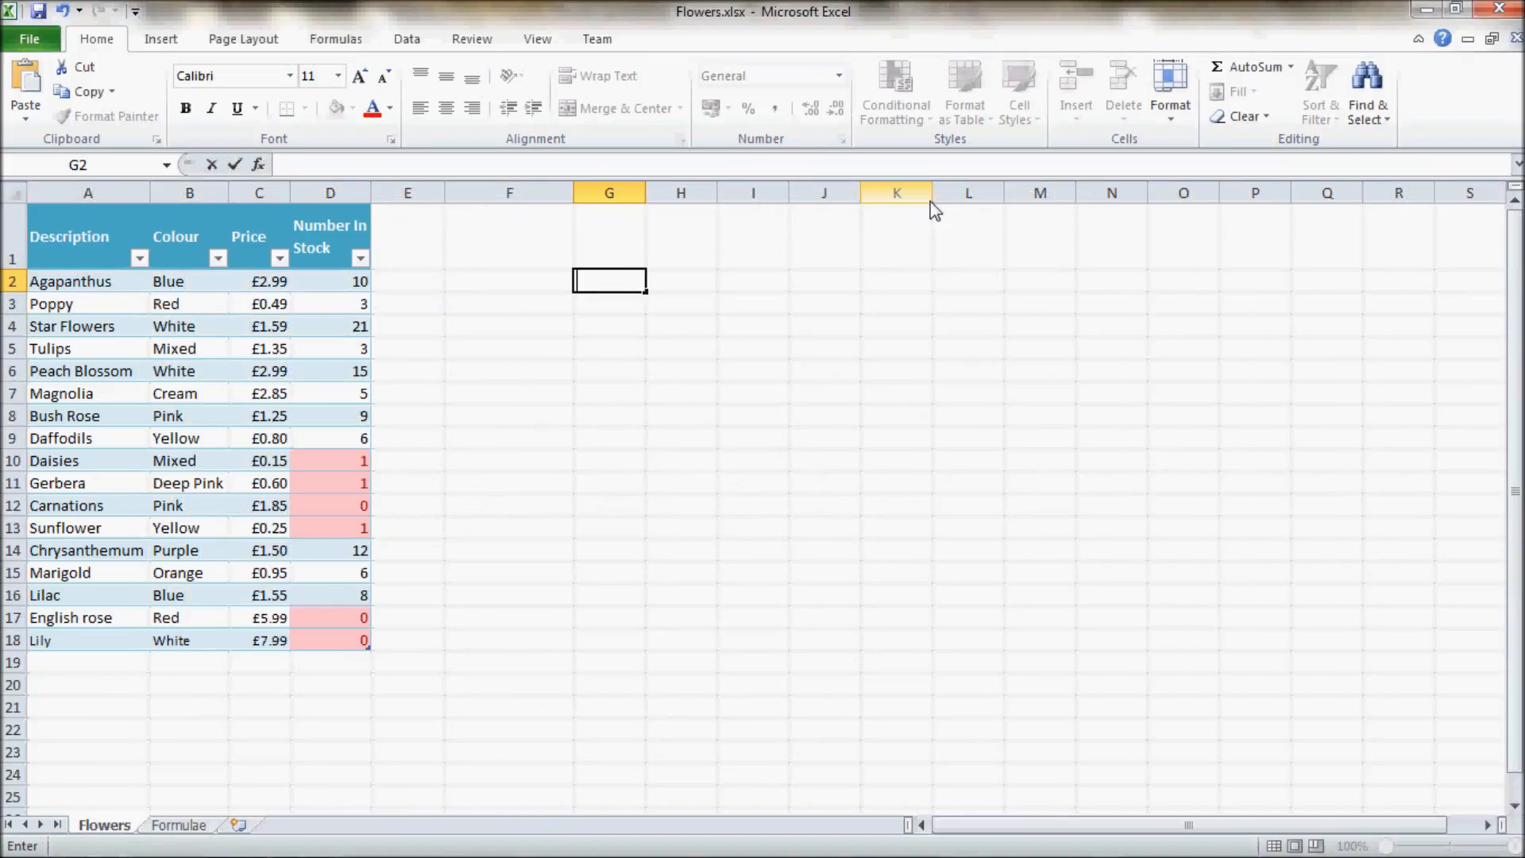
pyautogui.hotkey('alt', 'Tab')
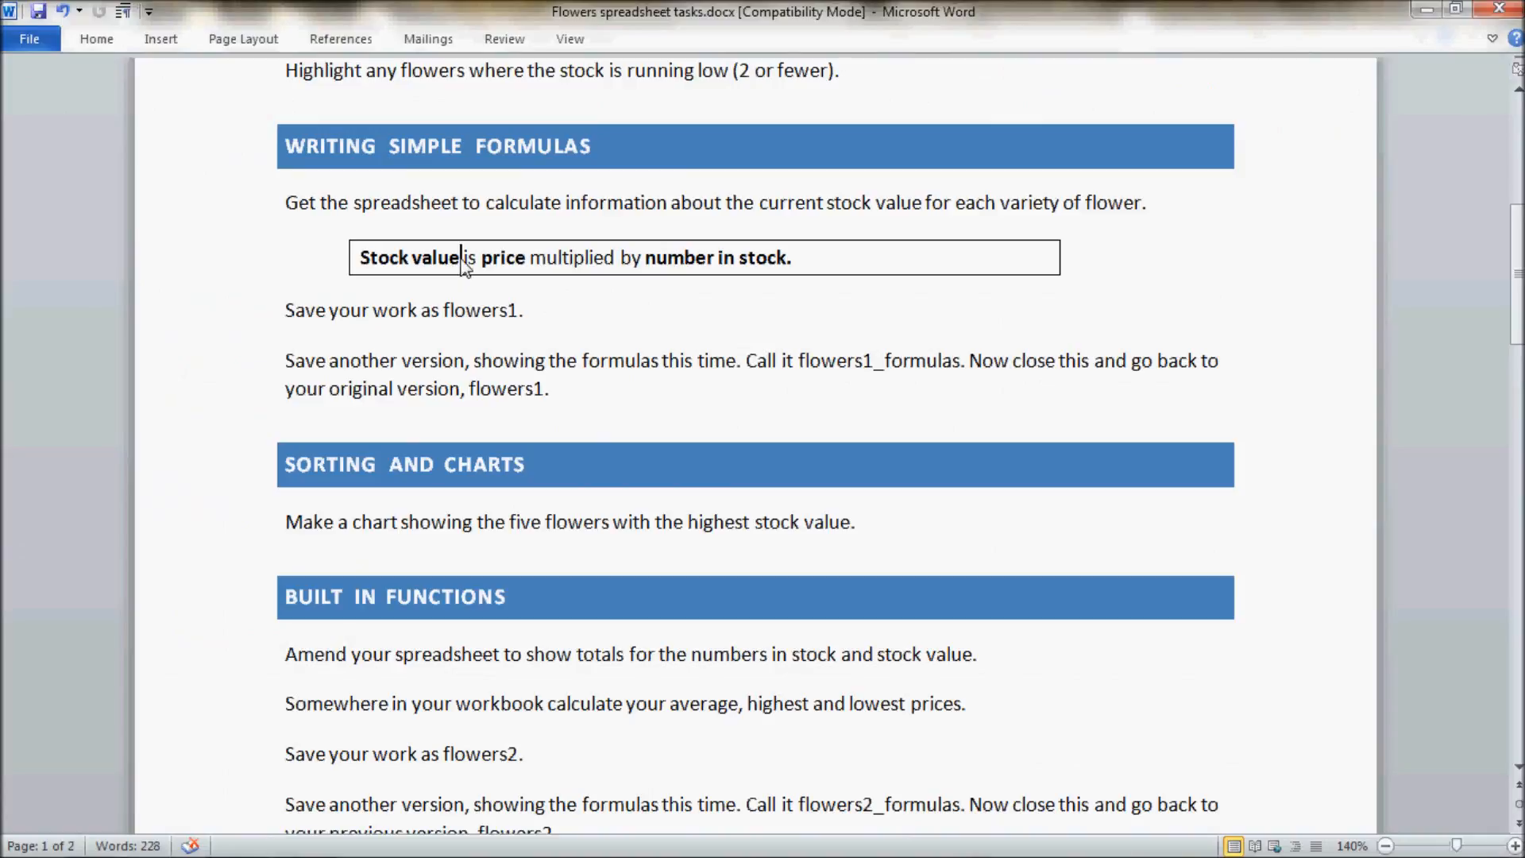
pyautogui.moveTo(460, 251); pyautogui.dragTo(389, 249)
pyautogui.hotkey('ctrl', 'c')
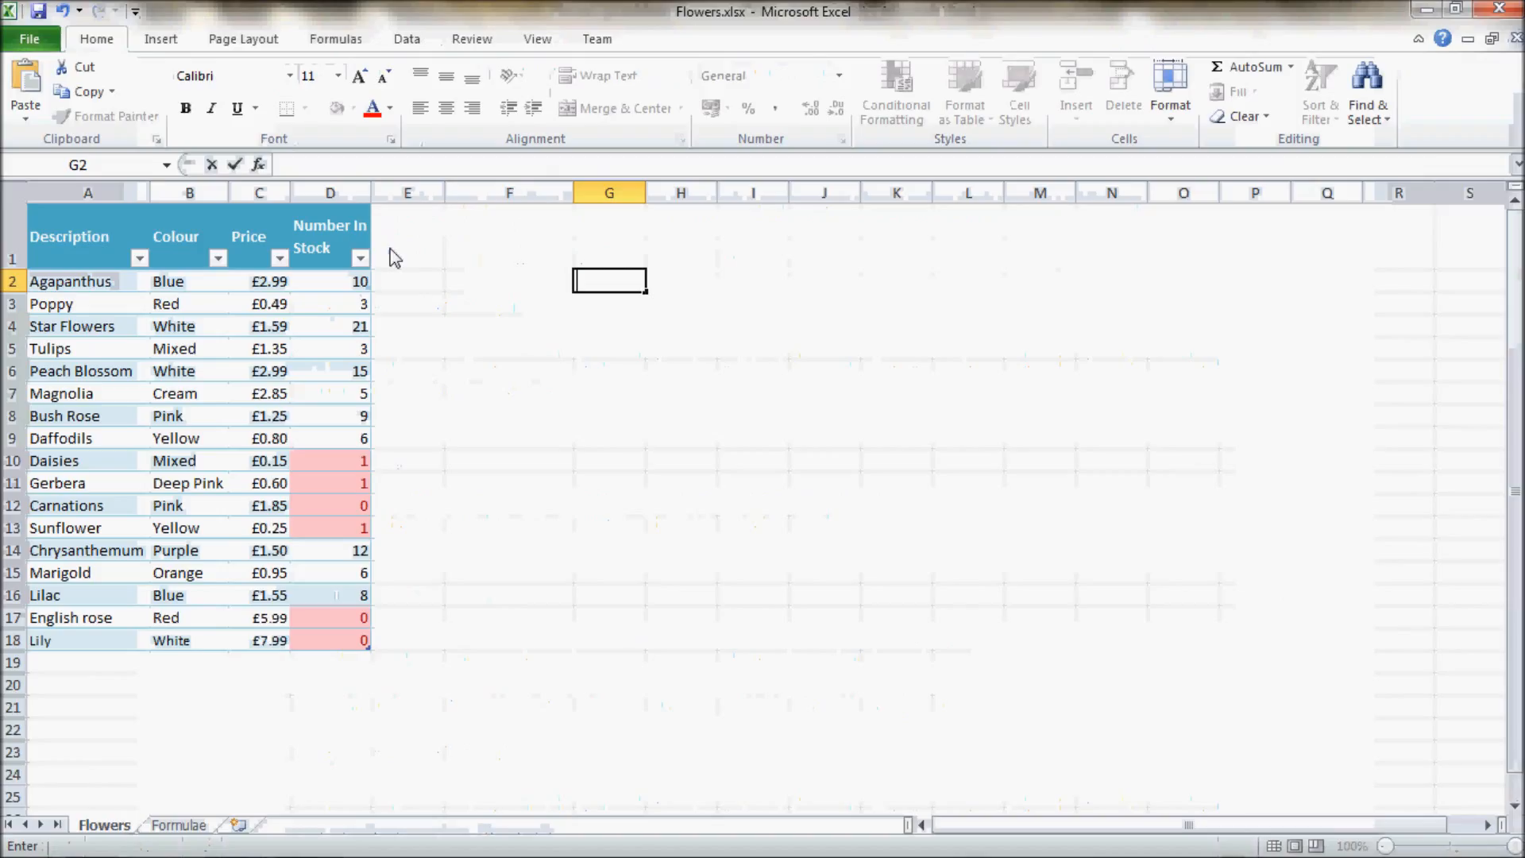
pyautogui.hotkey('alt', 'Tab')
pyautogui.click(394, 258)
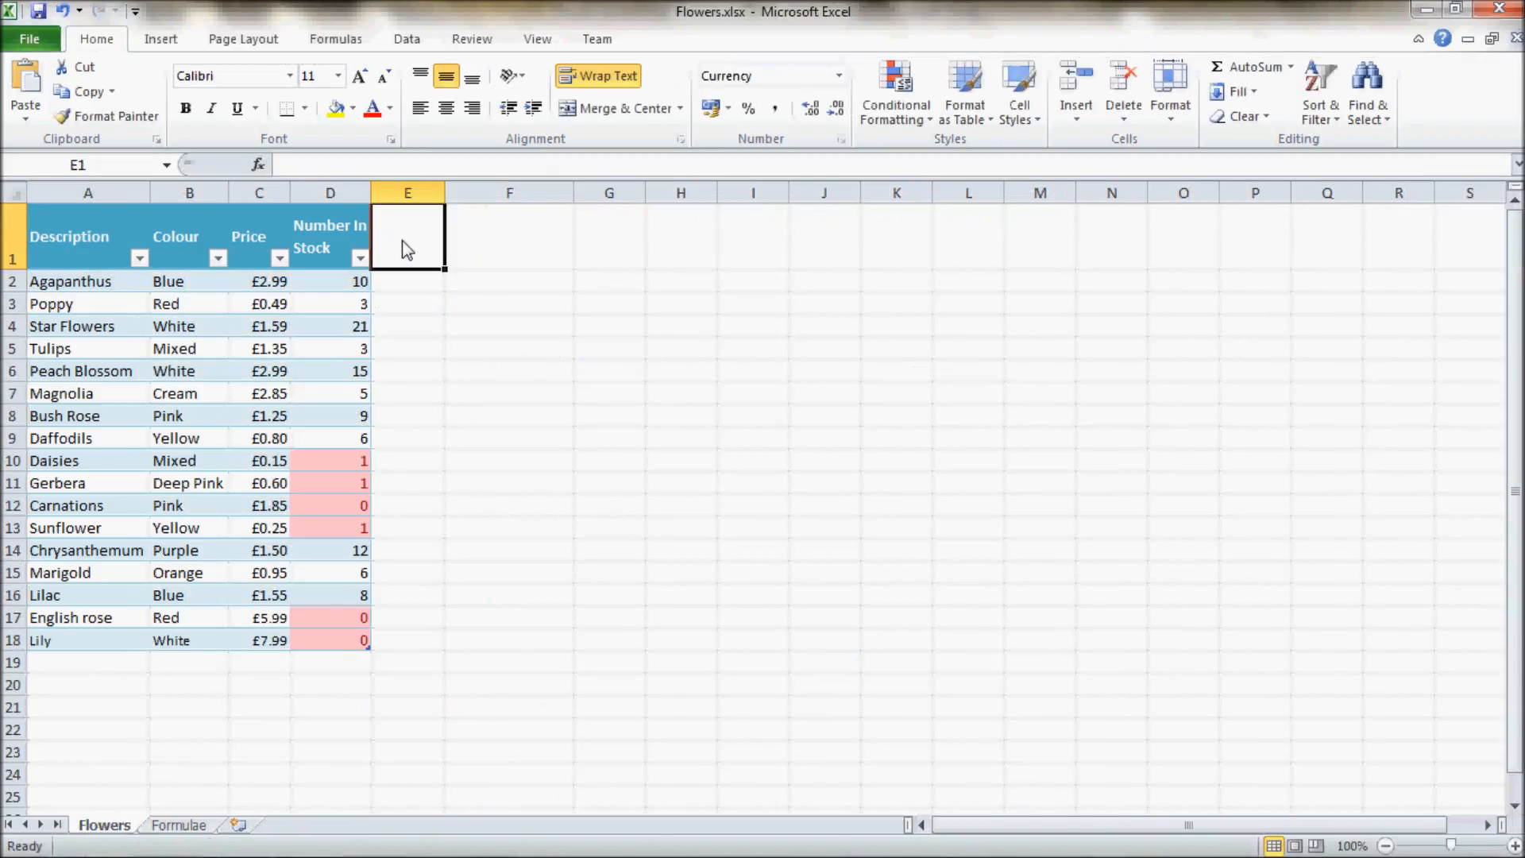
pyautogui.hotkey('ctrl', 'v')
pyautogui.click(669, 490)
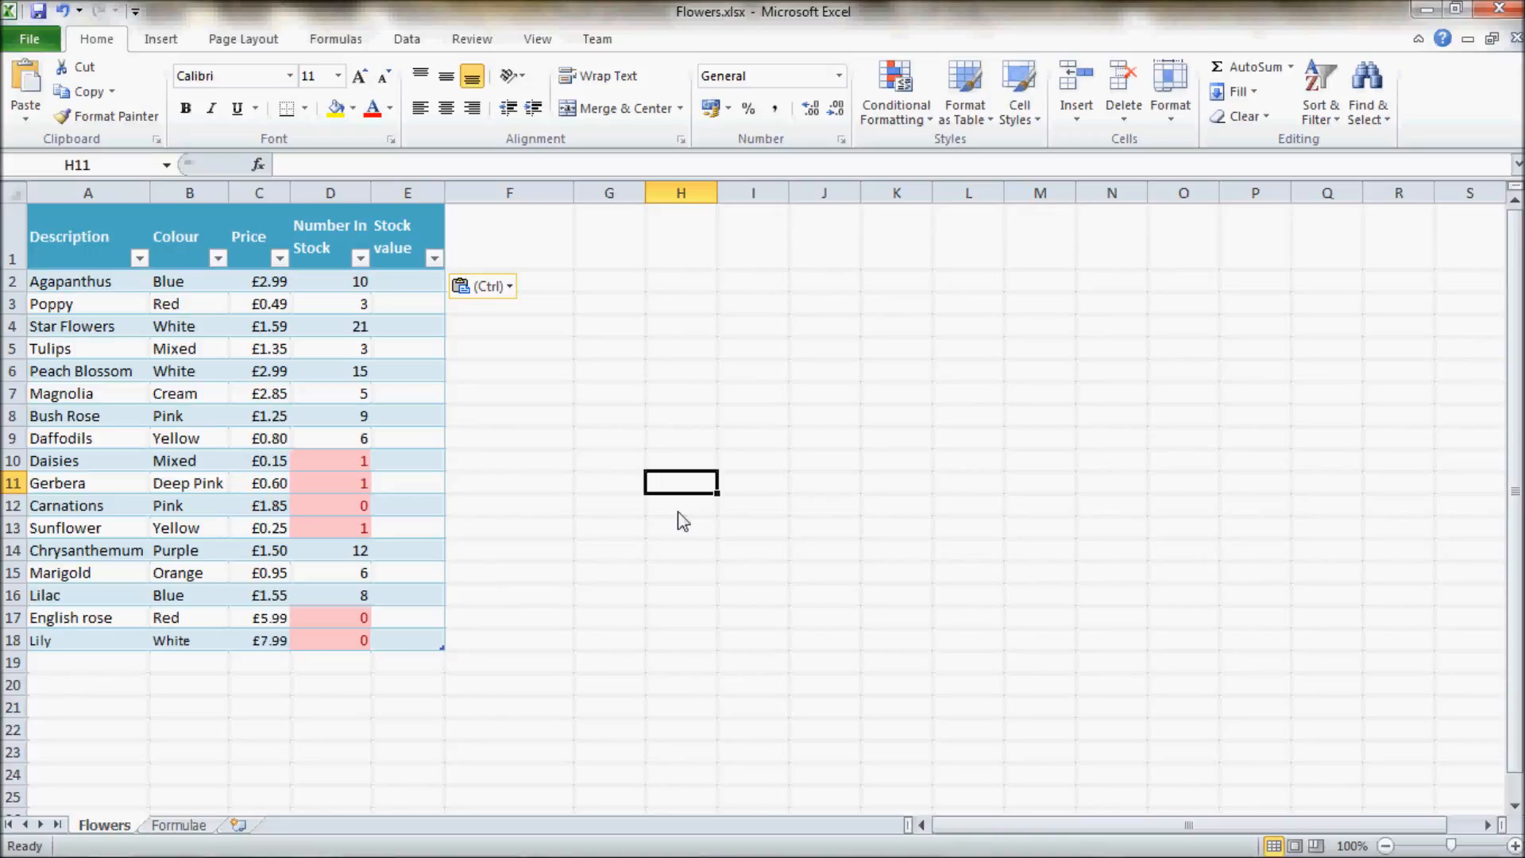
pyautogui.hotkey('alt', 'Tab')
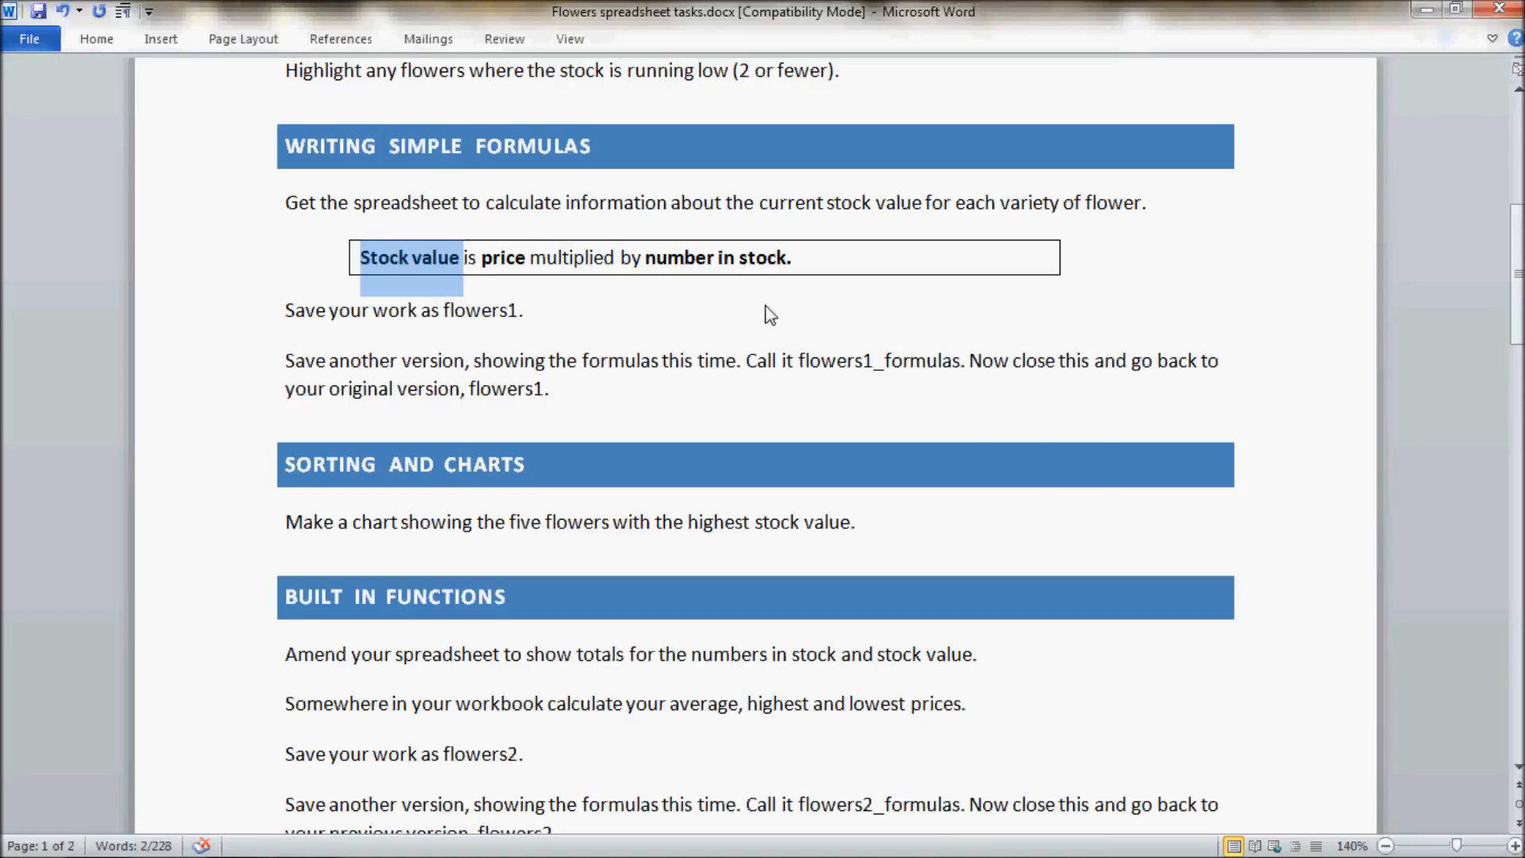
pyautogui.hotkey('alt', 'Tab')
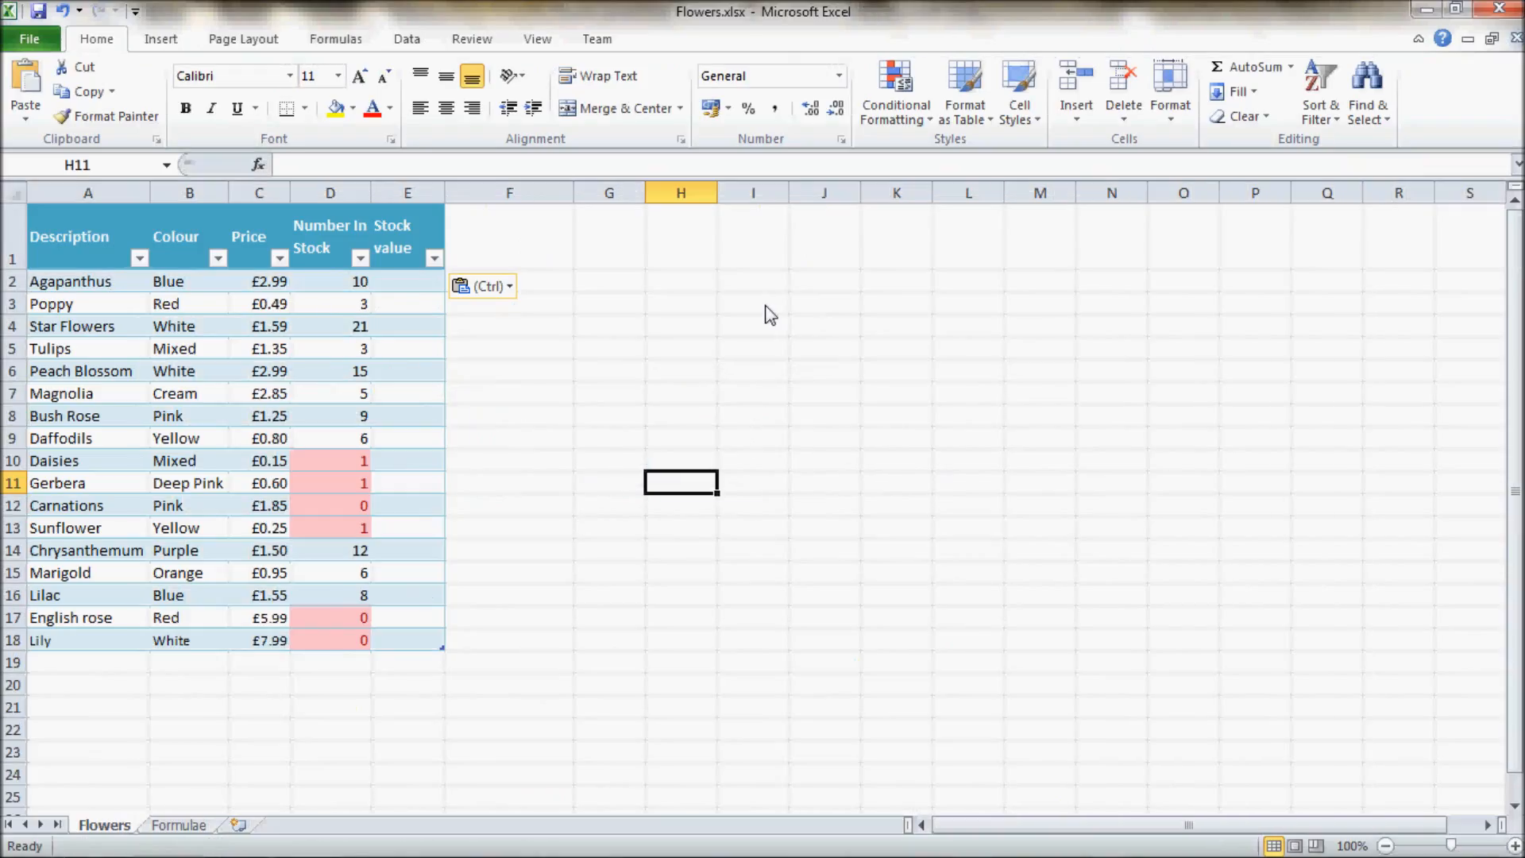
pyautogui.click(429, 284)
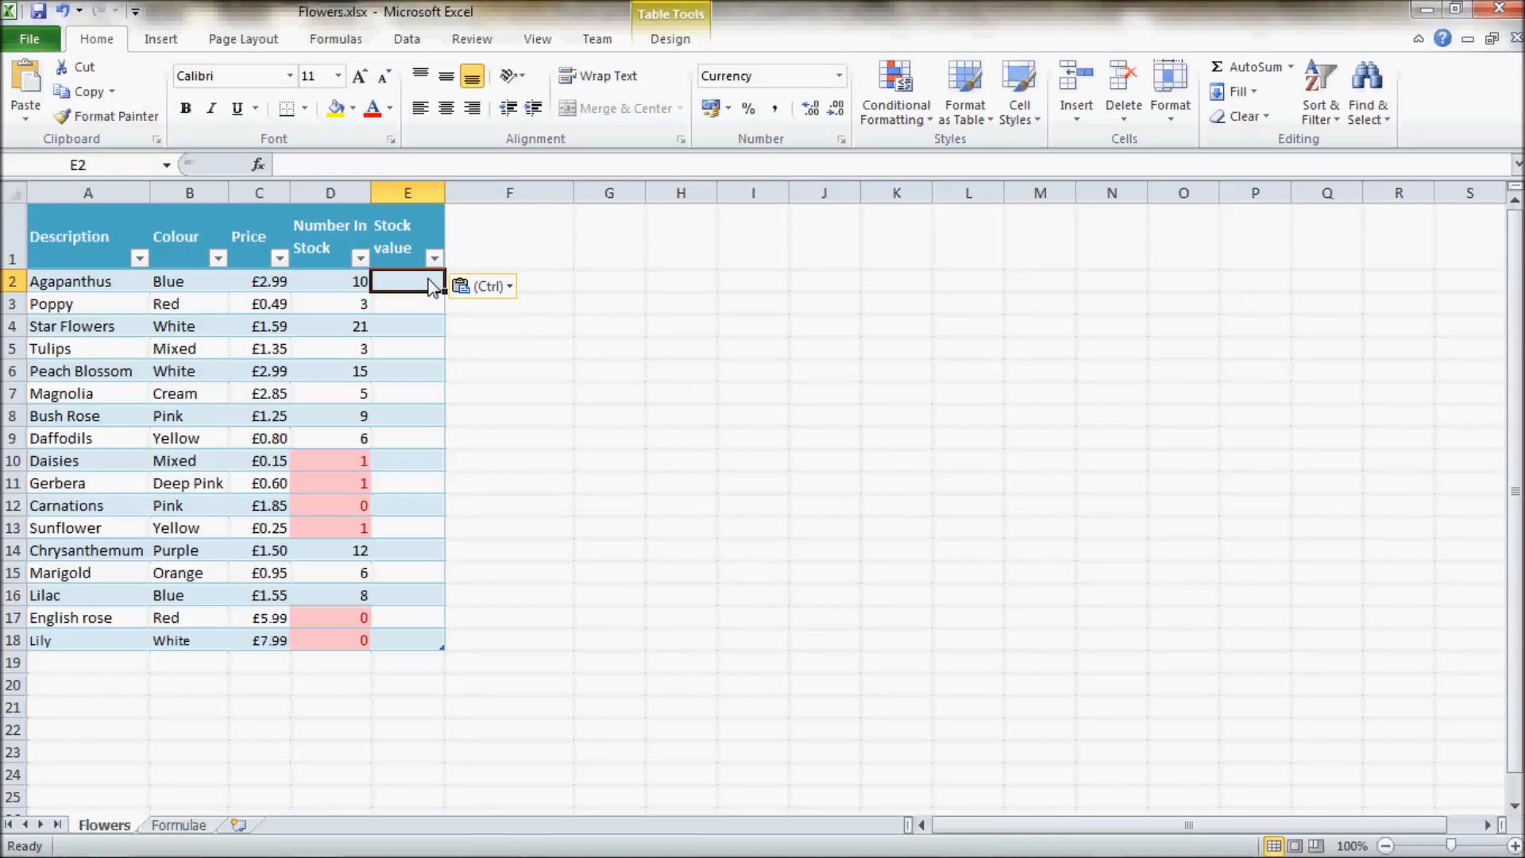
pyautogui.write('=')
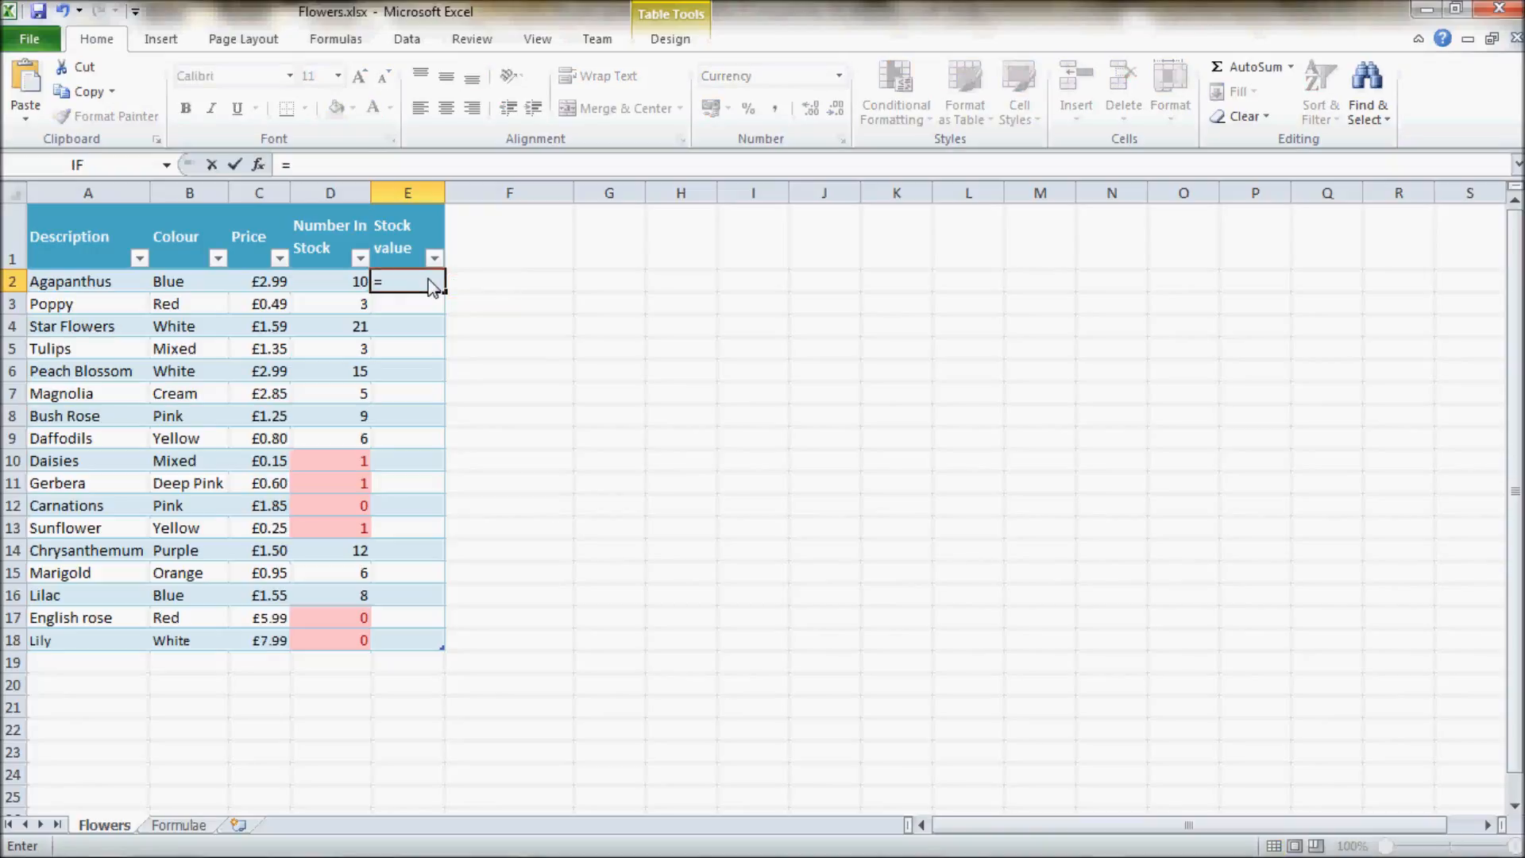
pyautogui.hotkey('alt', 'Tab')
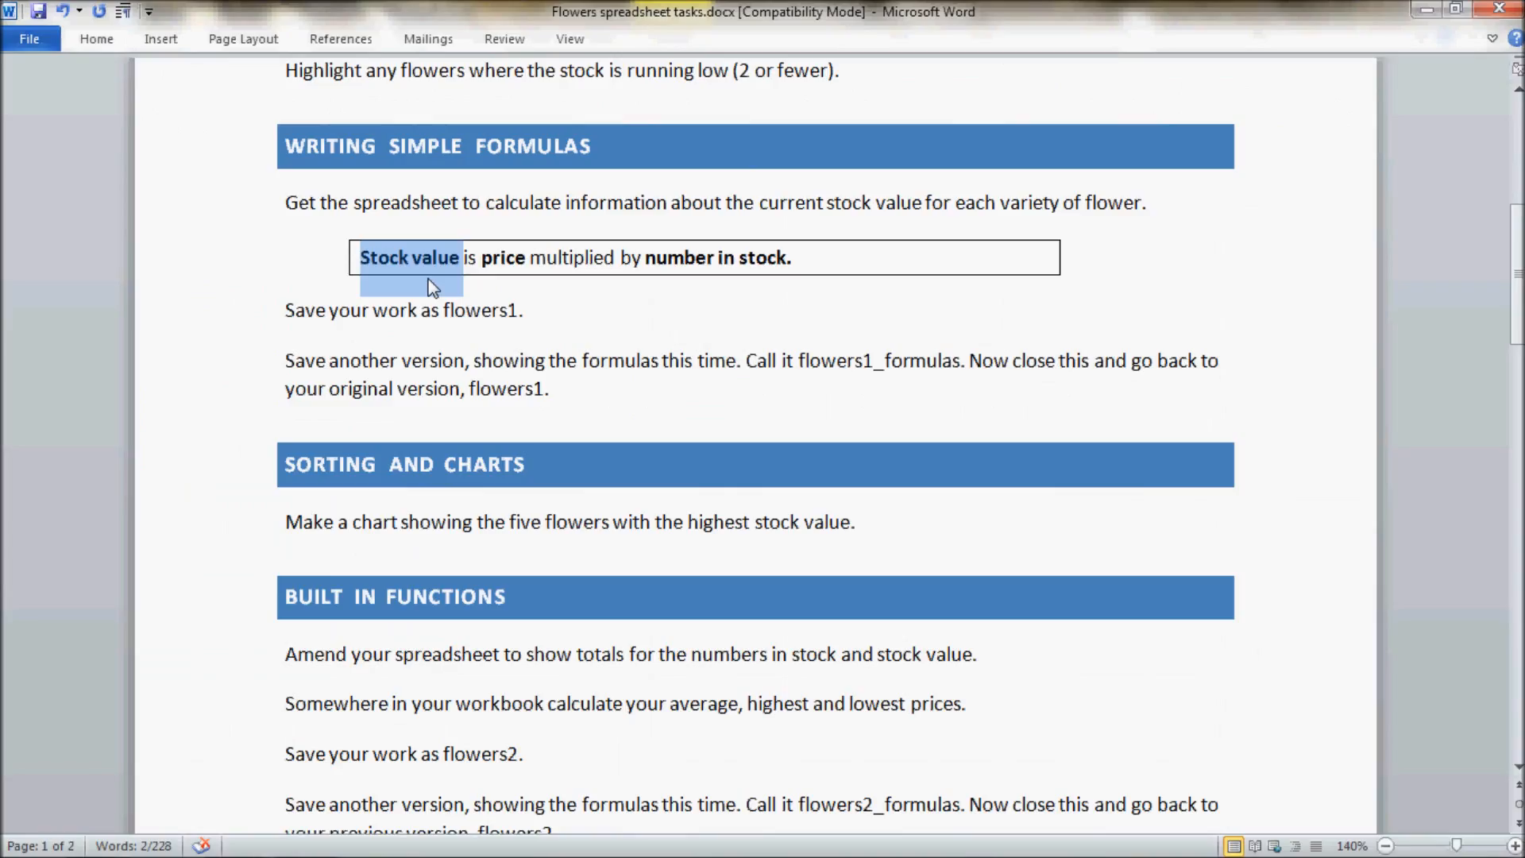
pyautogui.doubleClick(470, 257)
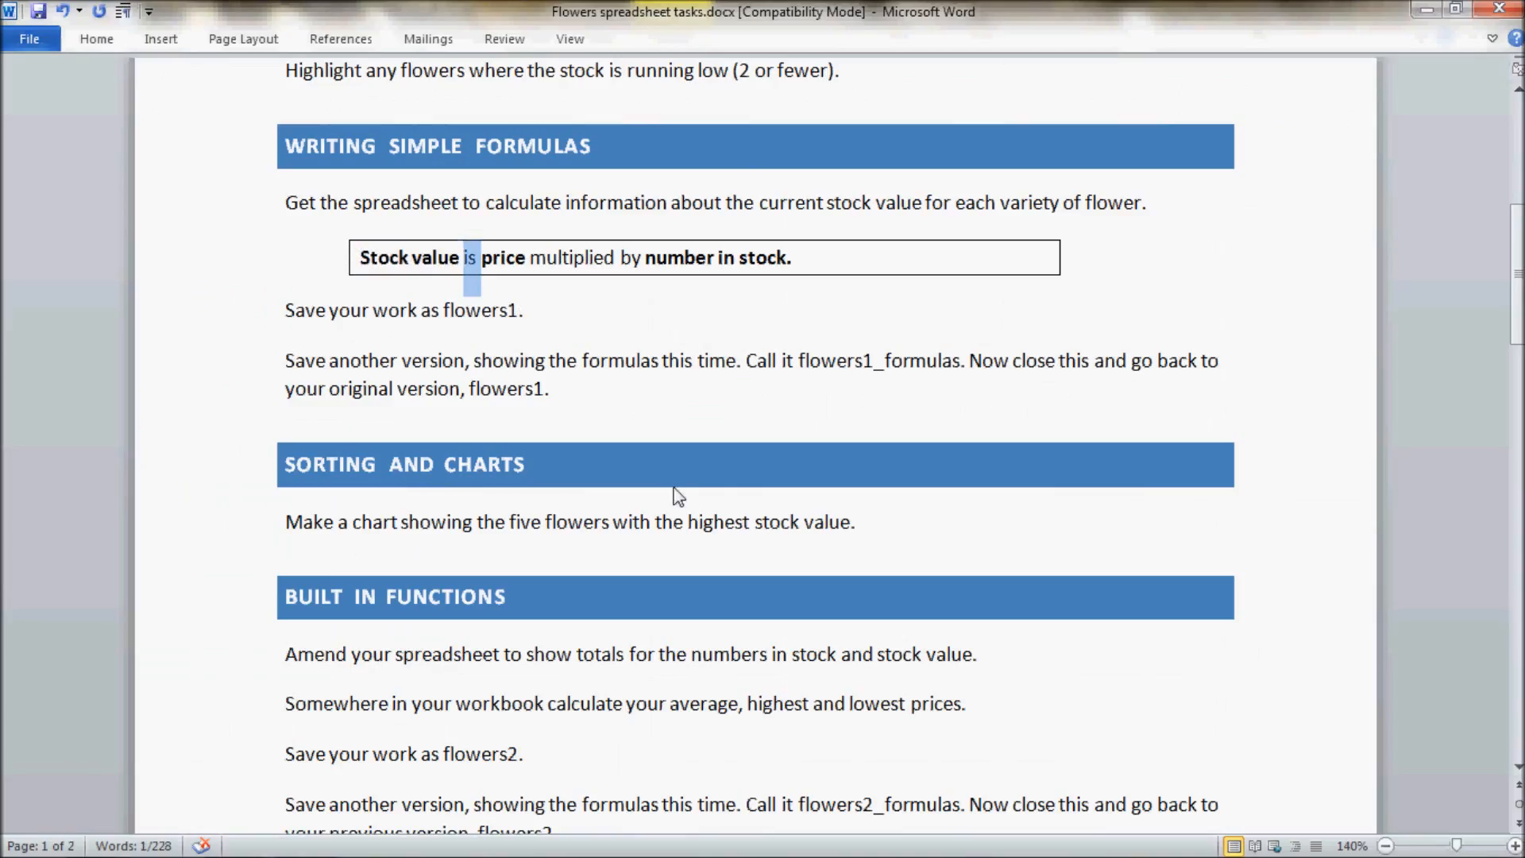
pyautogui.hotkey('alt', 'Tab')
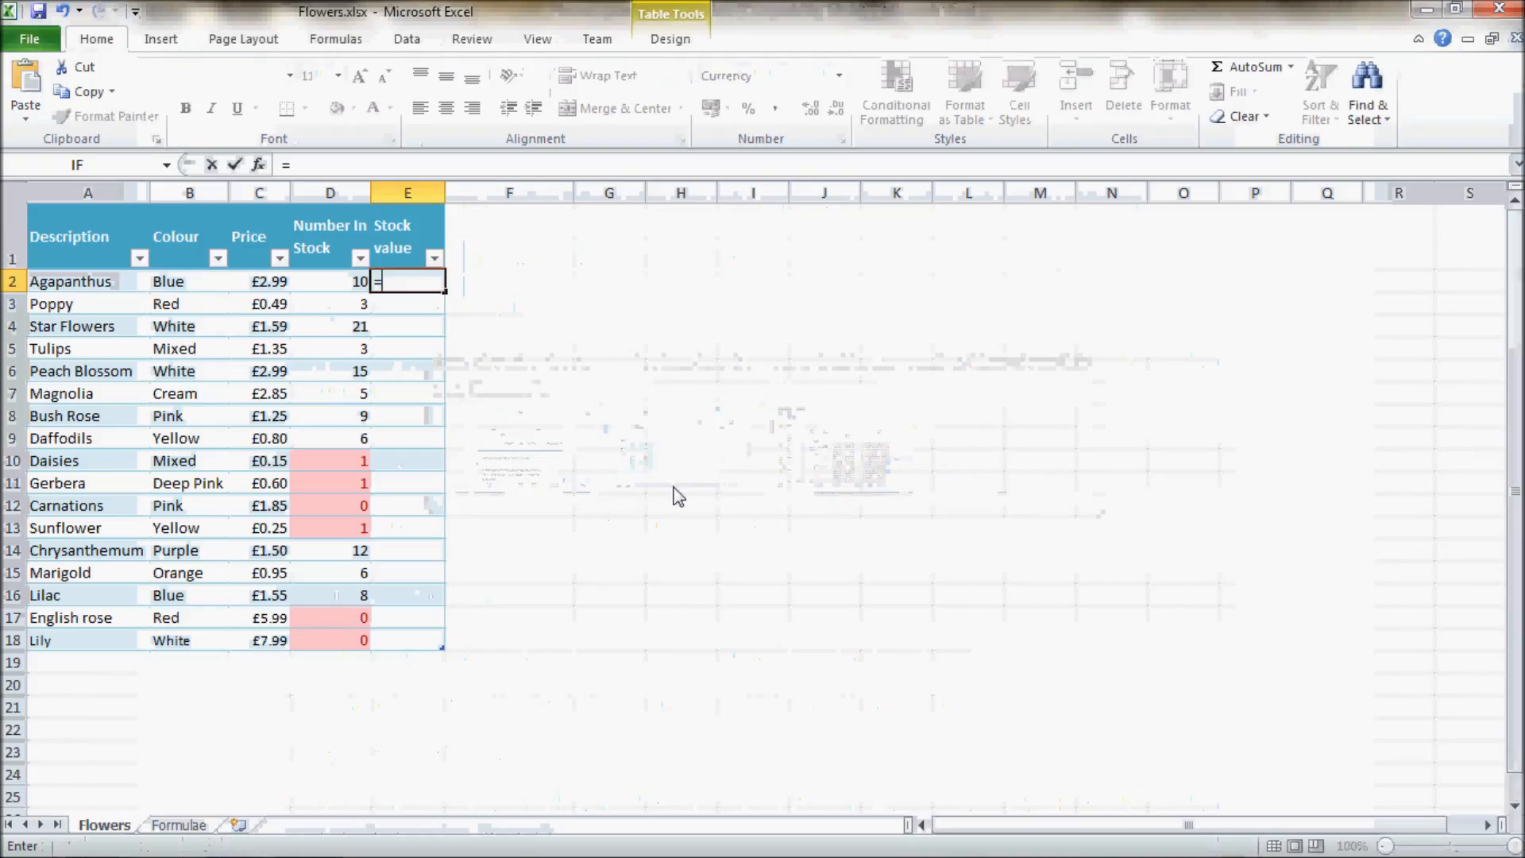
pyautogui.write('=')
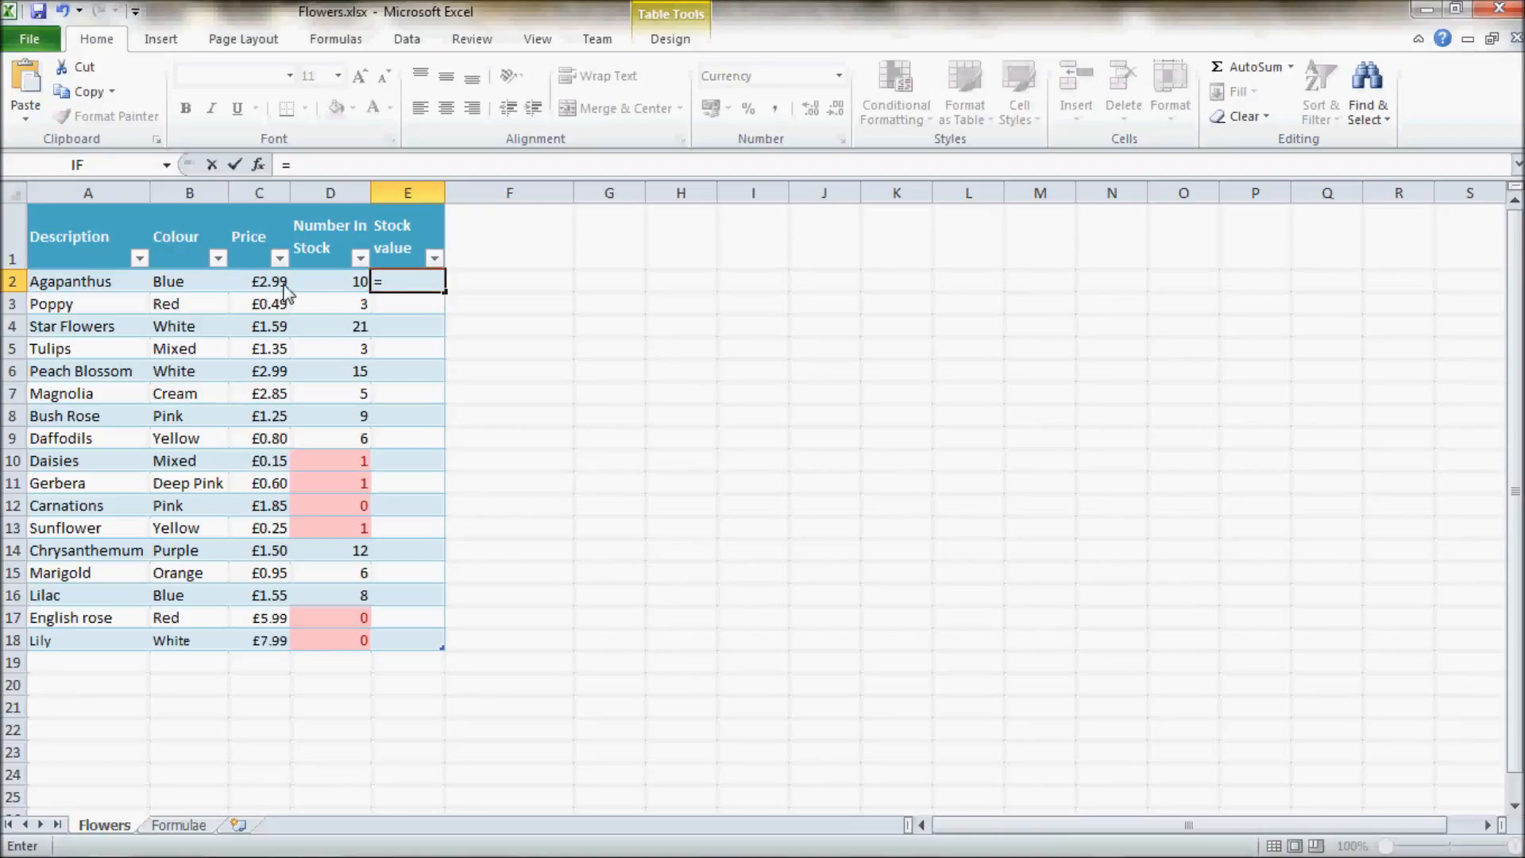
pyautogui.click(257, 282)
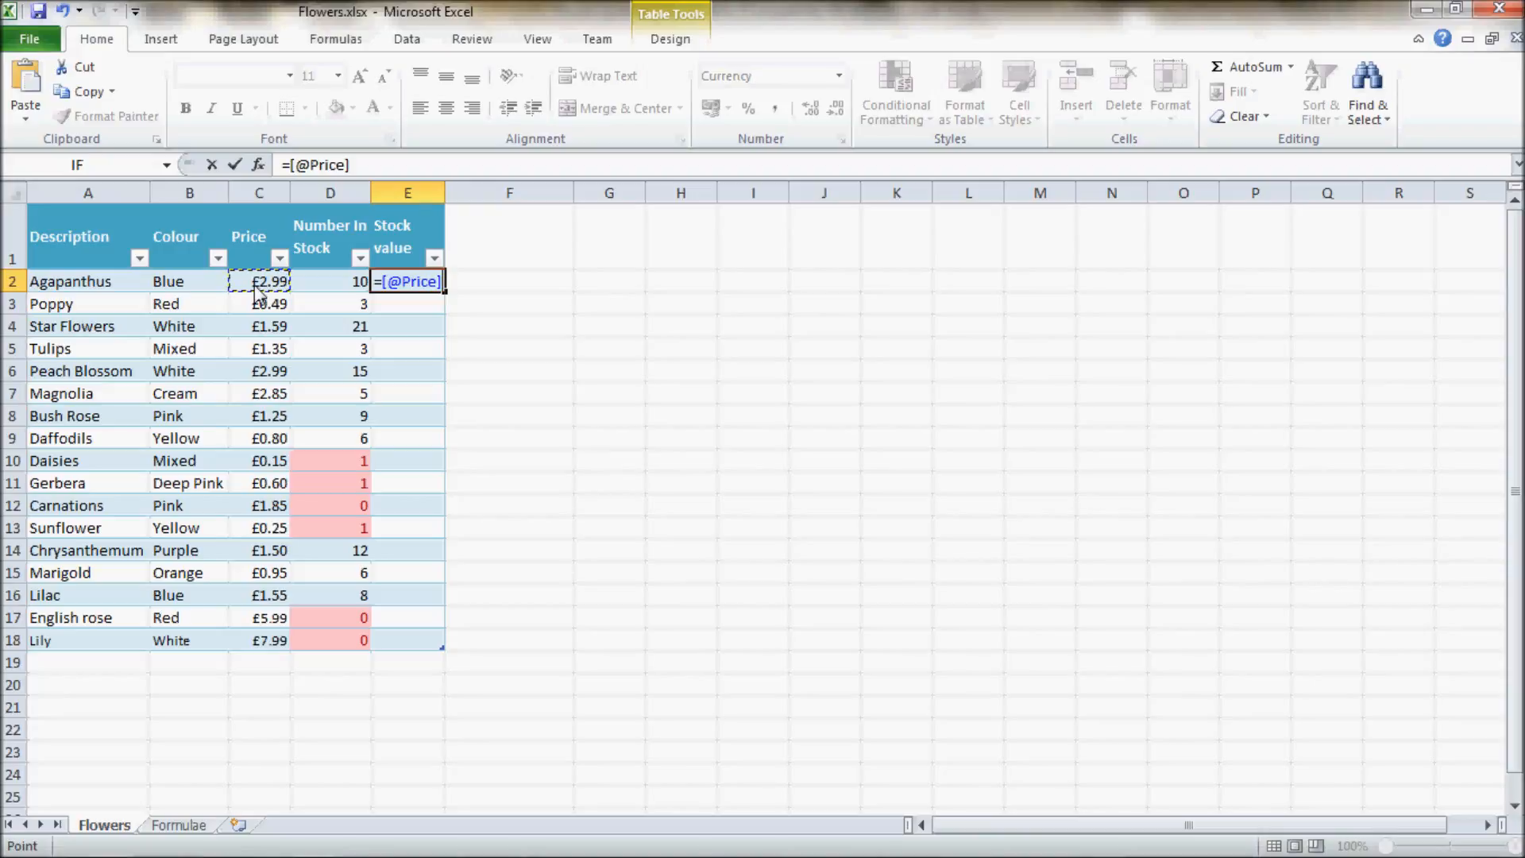
pyautogui.click(399, 164)
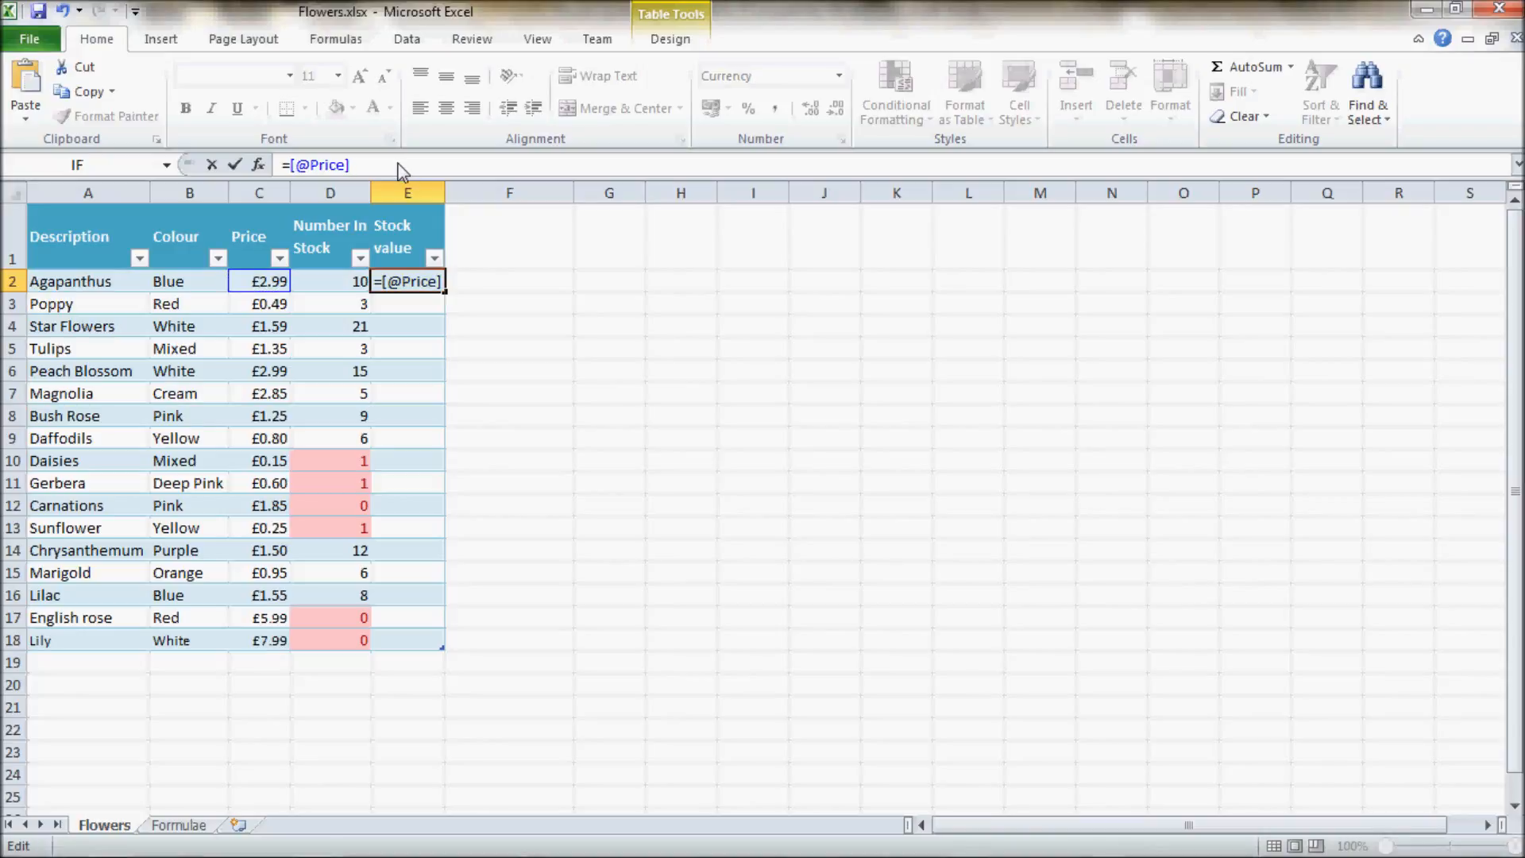
pyautogui.write('*')
pyautogui.click(318, 286)
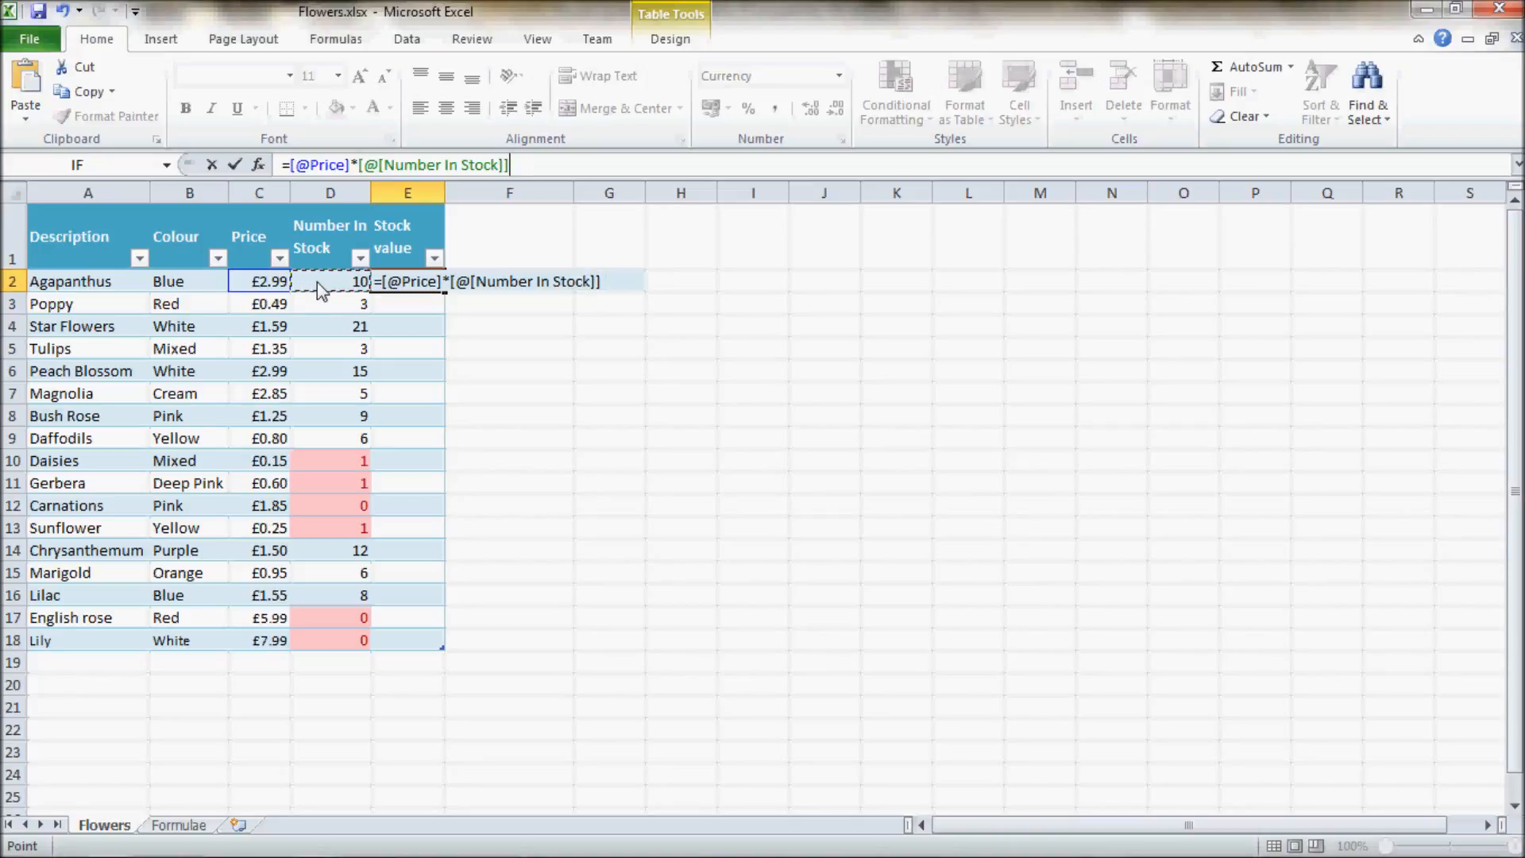
pyautogui.press('Return')
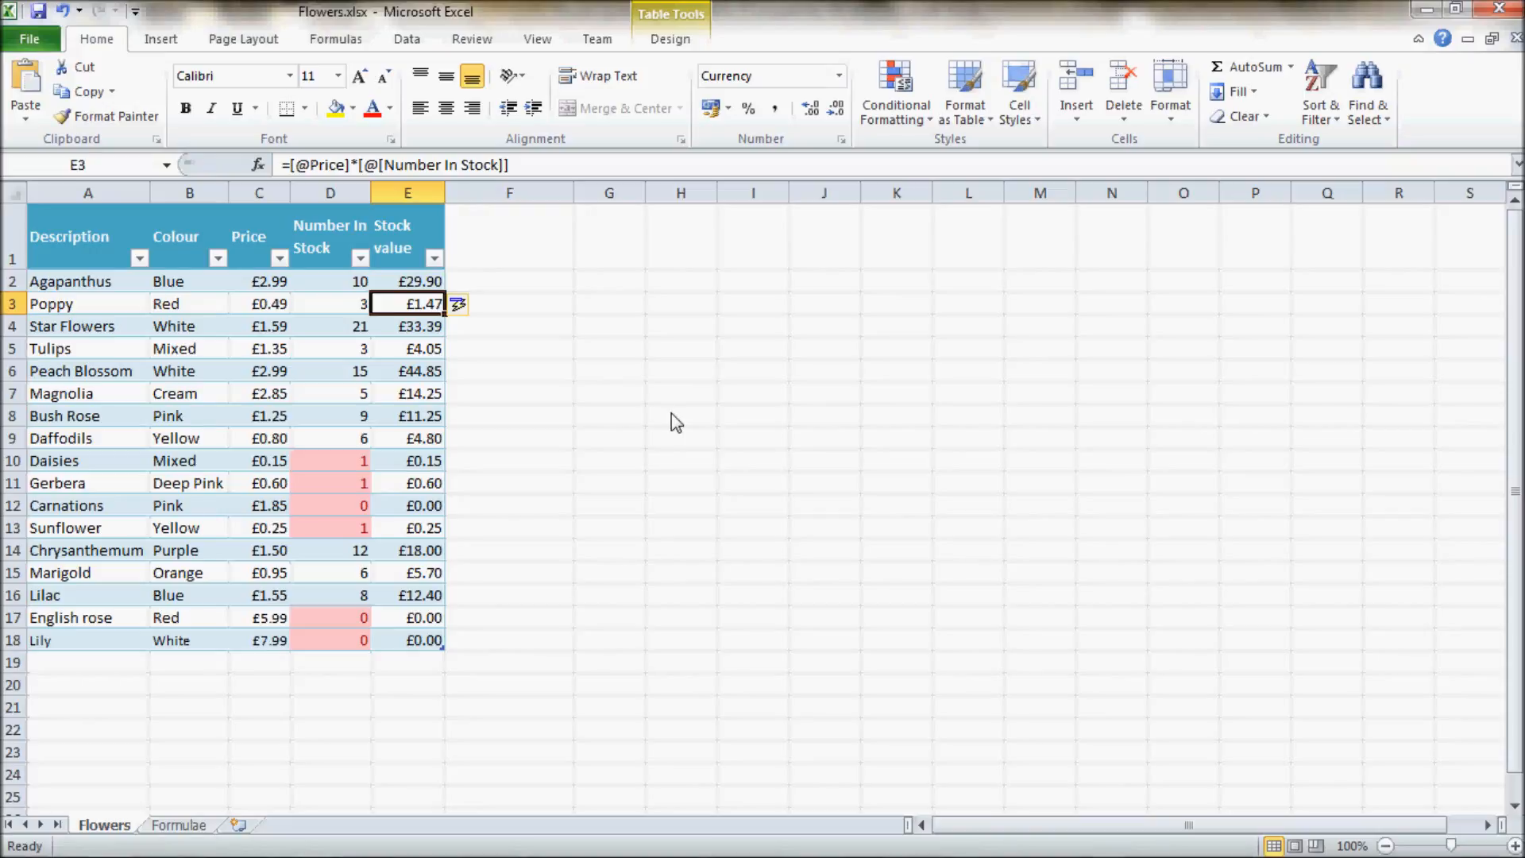
# Undo the automatic fill of the Stock value column and replace the formula in E2 with =C2*D2
pyautogui.hotkey('ctrl', 'z')
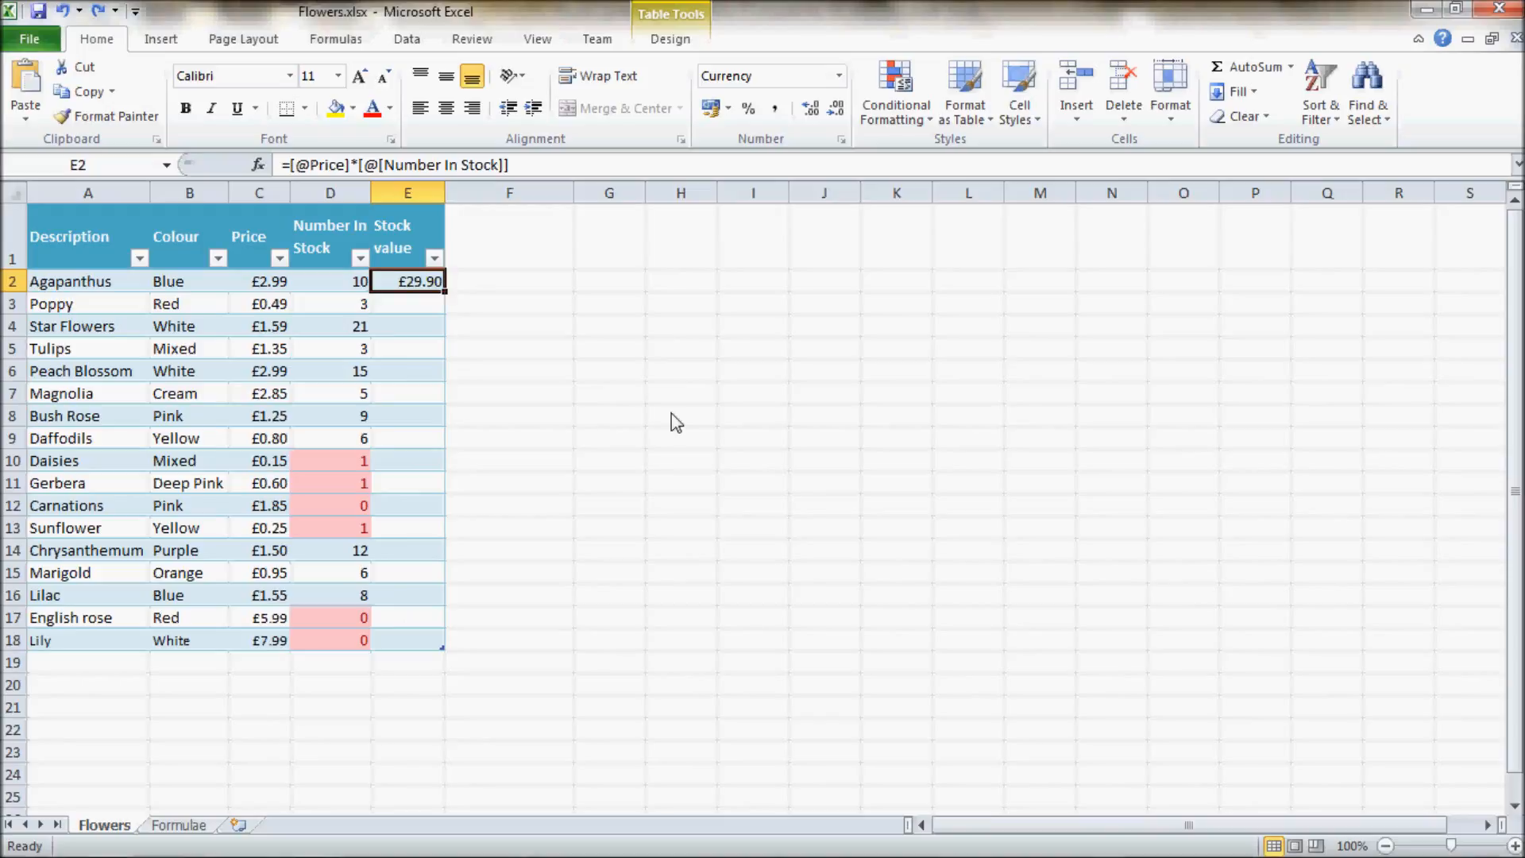
pyautogui.moveTo(523, 165); pyautogui.dragTo(294, 165)
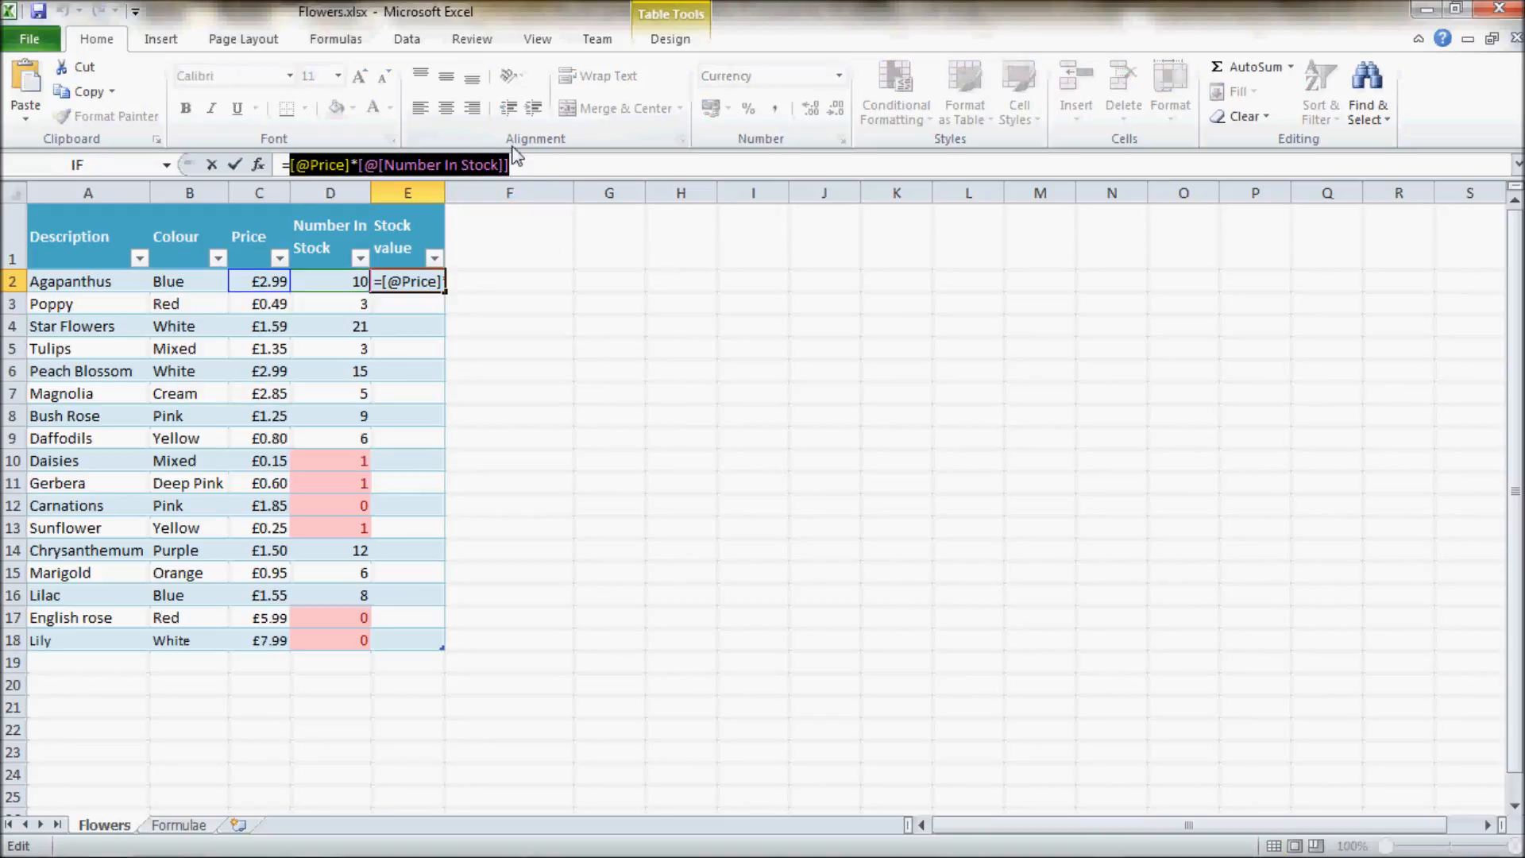
pyautogui.hotkey('ctrl', 'c')
pyautogui.write('C2')
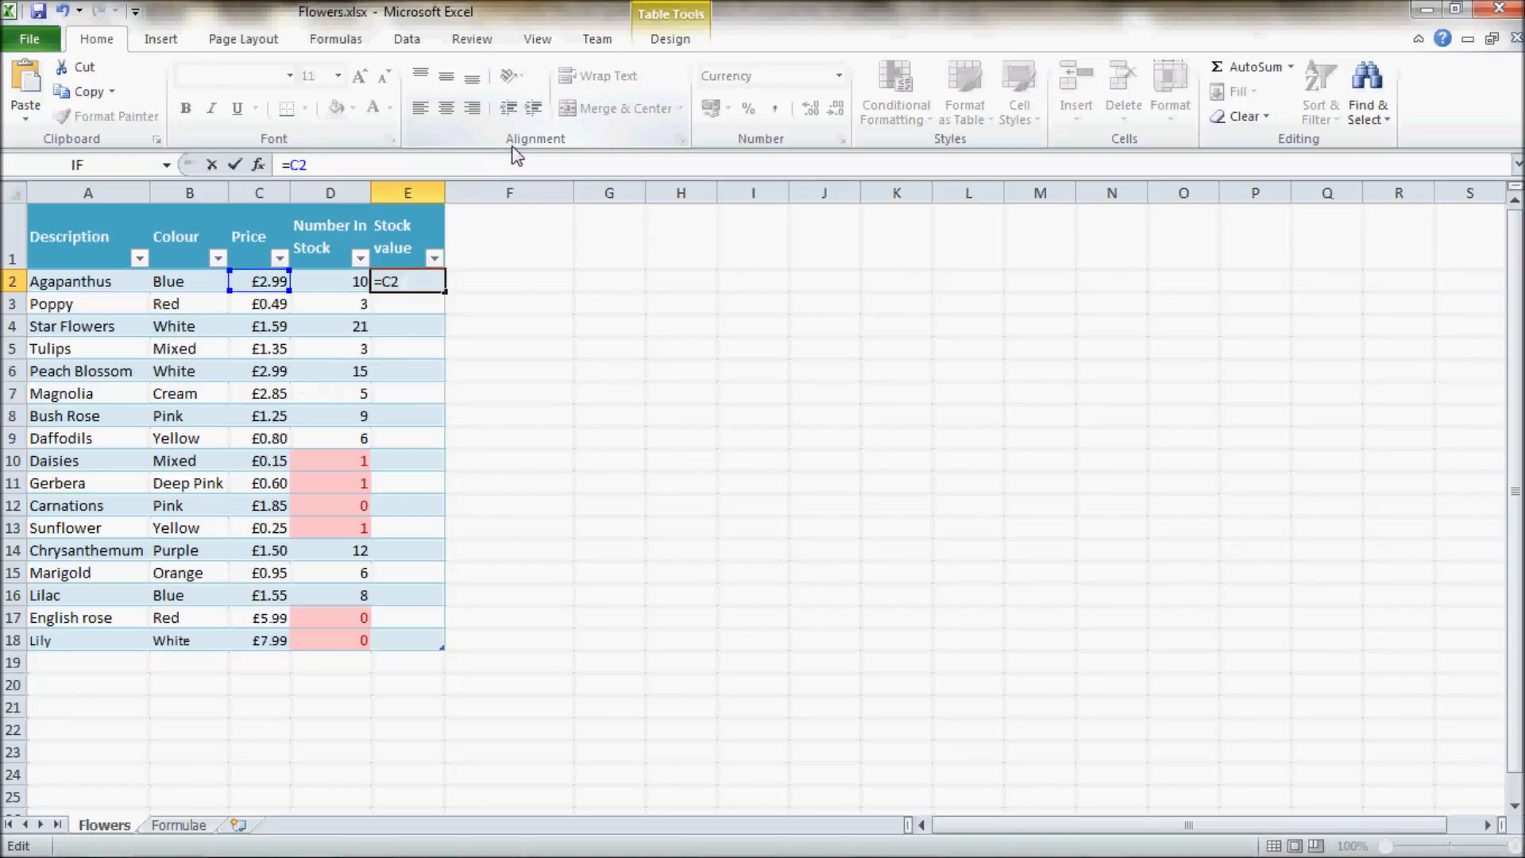
pyautogui.write('*')
pyautogui.write('D2')
pyautogui.press('Return')
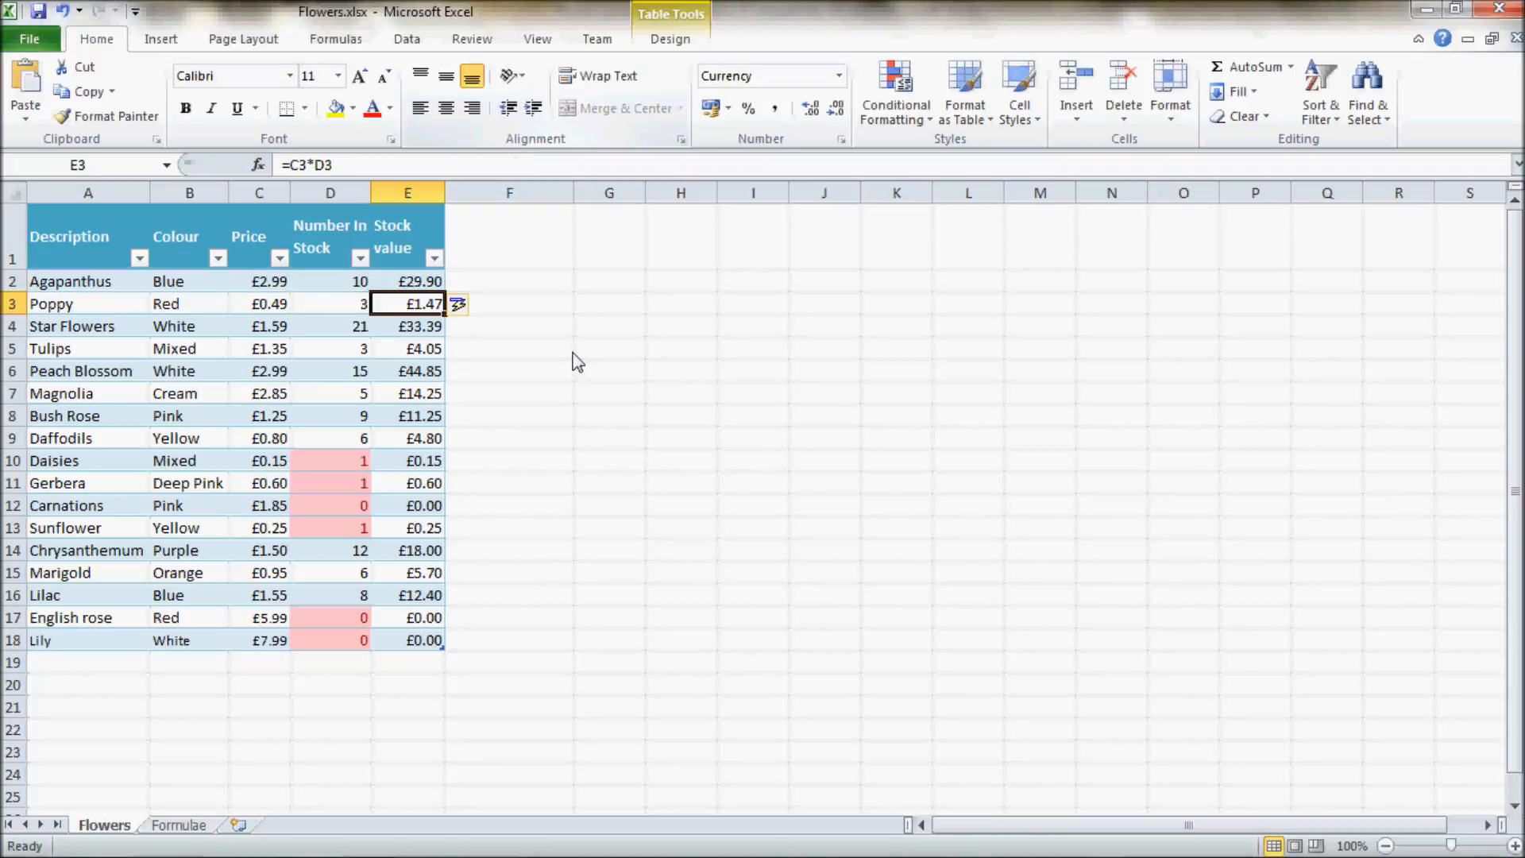
# Undo the automatically created calculated column so that only E2 holds the stock value formula
pyautogui.click(647, 529)
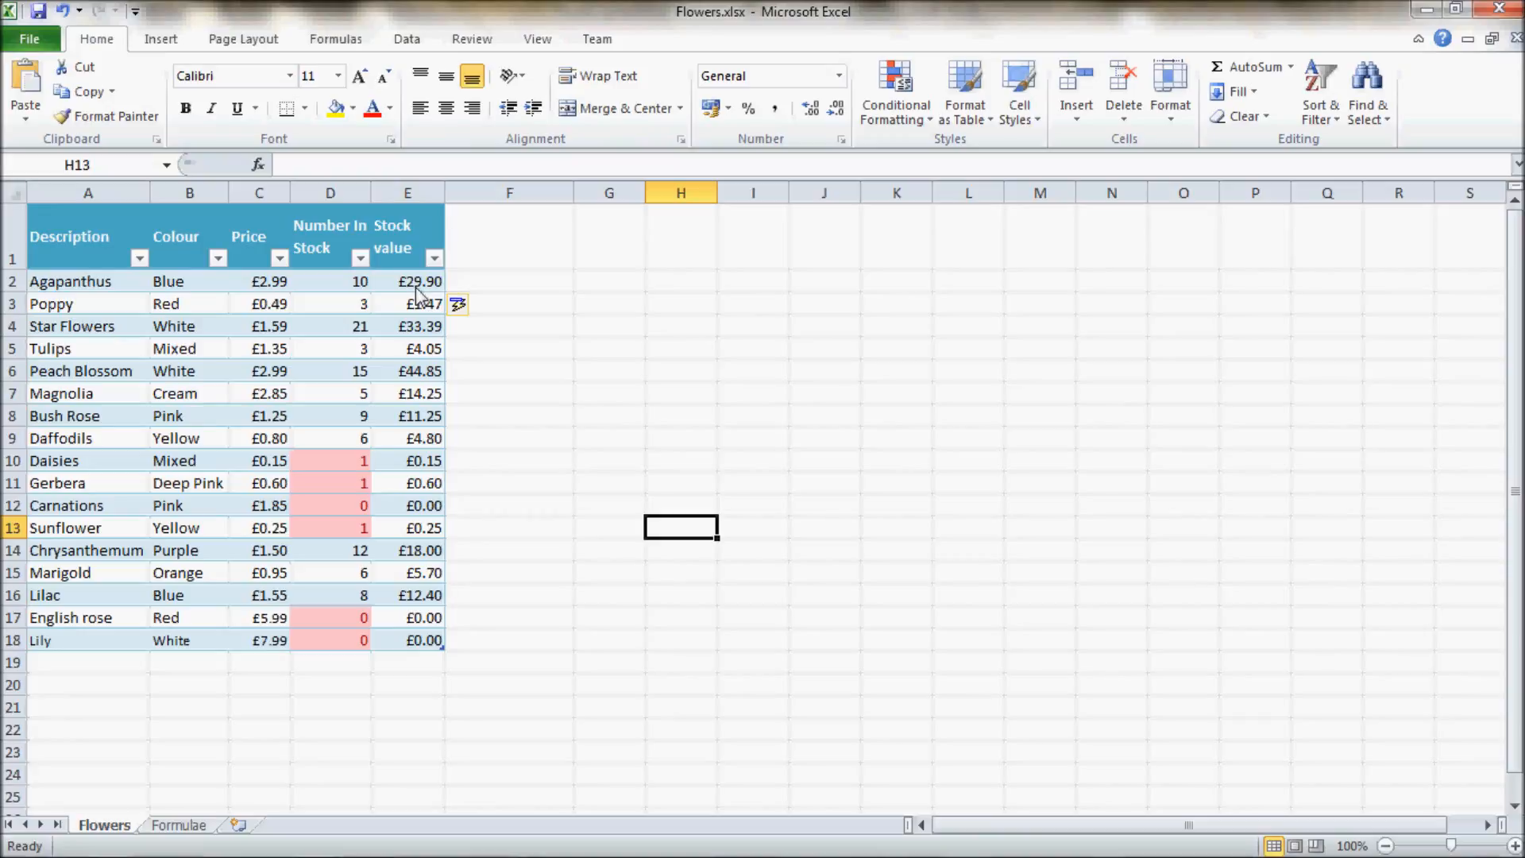
pyautogui.click(477, 309)
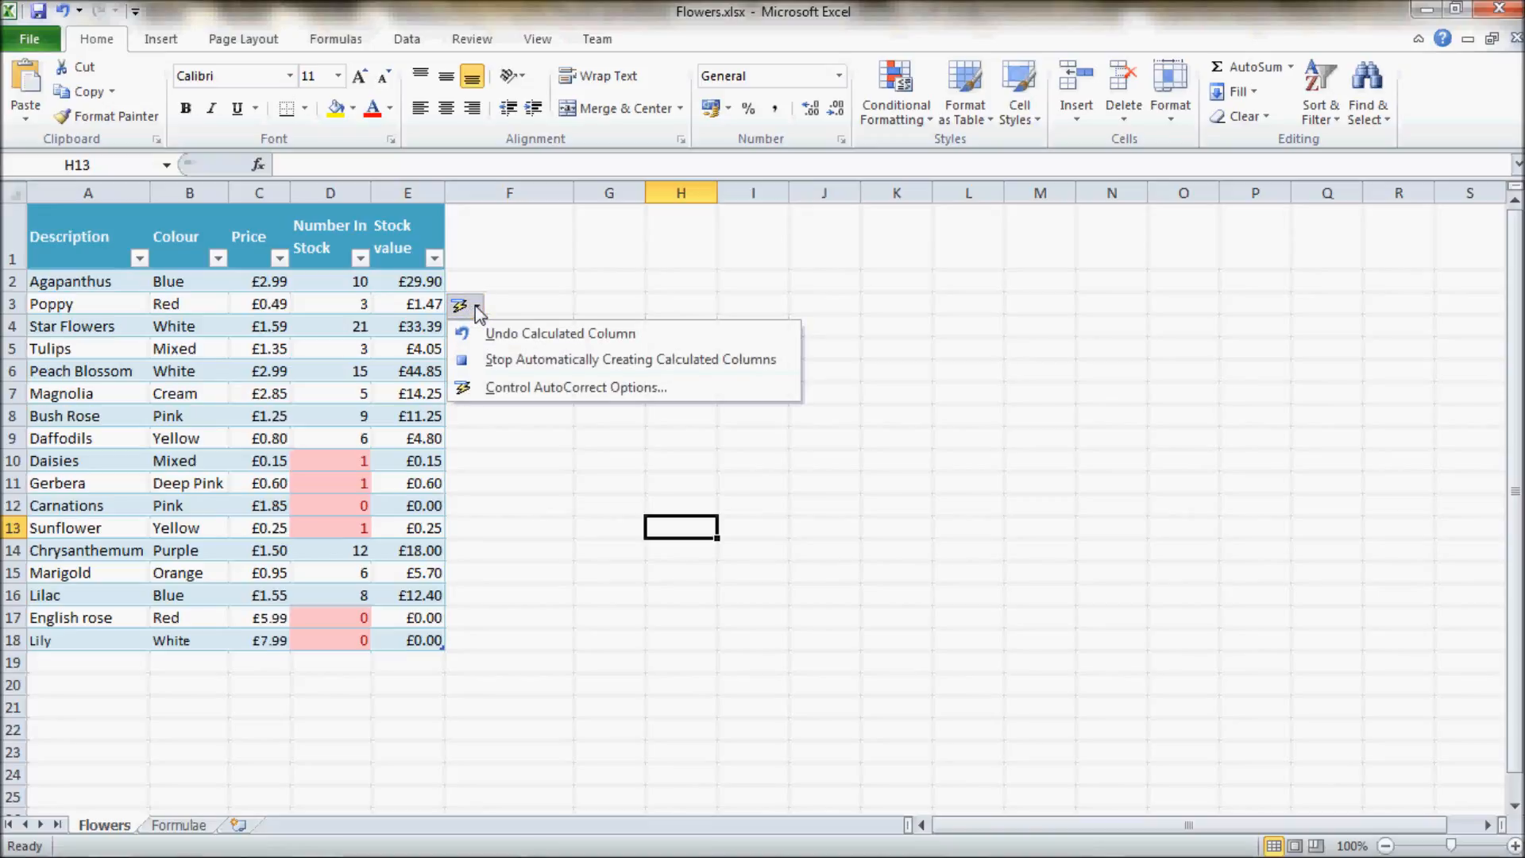
pyautogui.click(496, 334)
pyautogui.click(576, 350)
# Fill the stock value formula from E2 down the column to E18
pyautogui.click(427, 286)
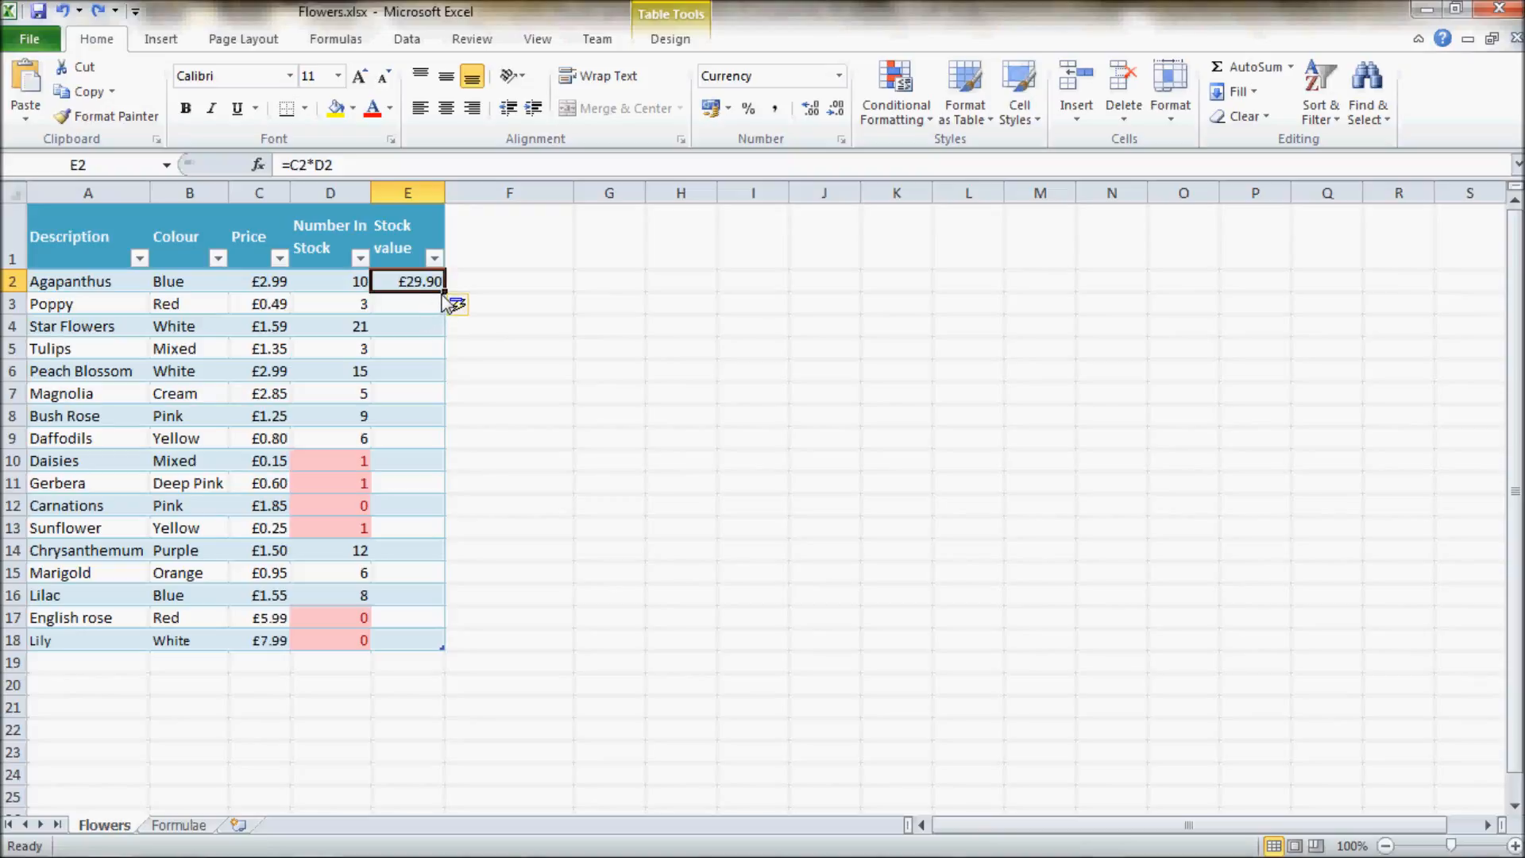
pyautogui.moveTo(444, 293); pyautogui.dragTo(446, 658)
pyautogui.click(719, 549)
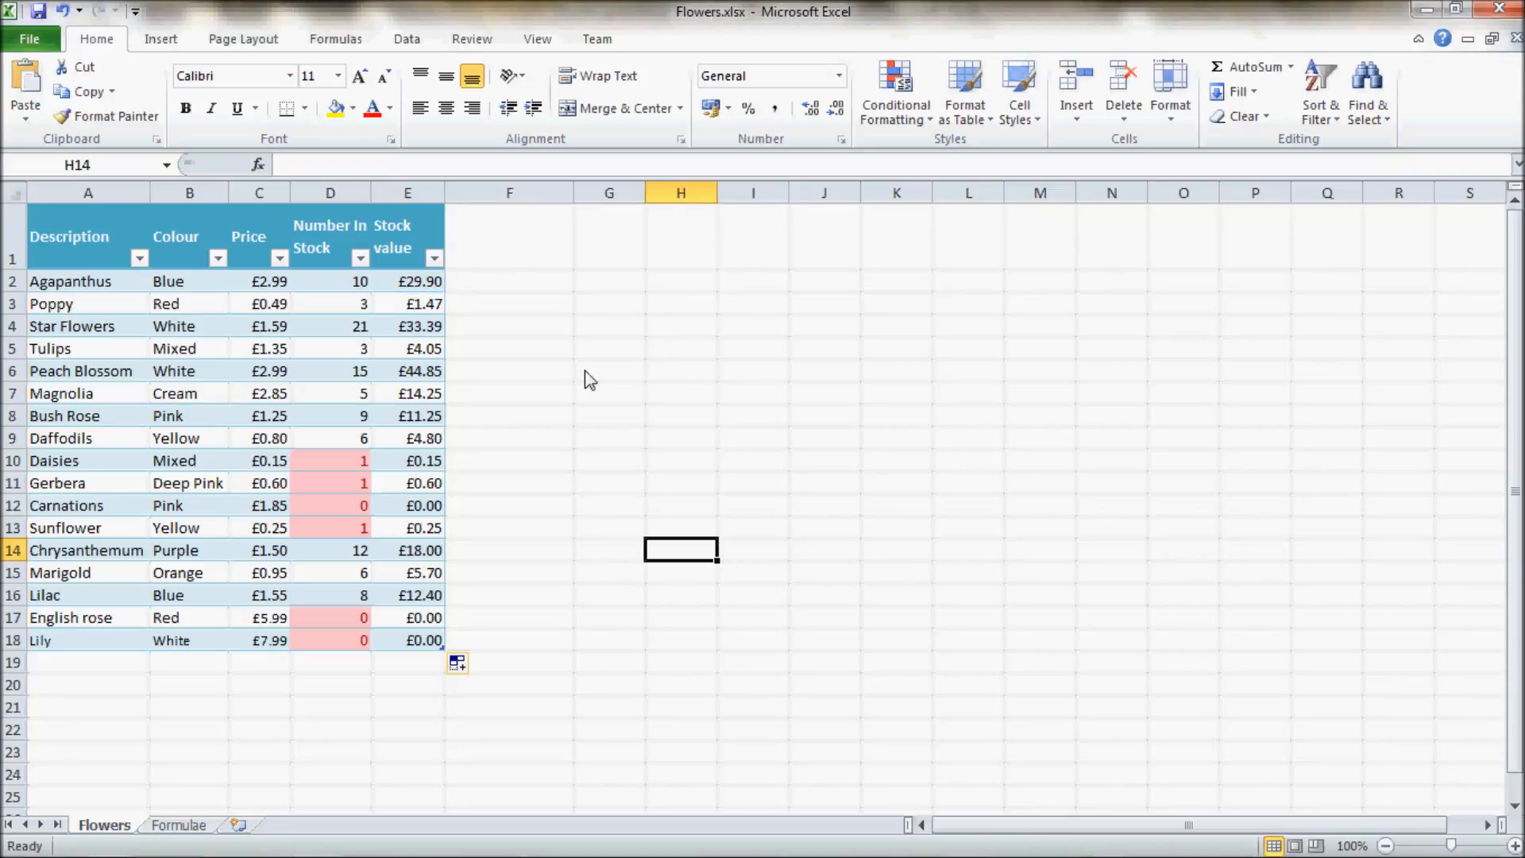
# Enter Monday in cell F2 and fill the weekday series down to F18
pyautogui.click(540, 286)
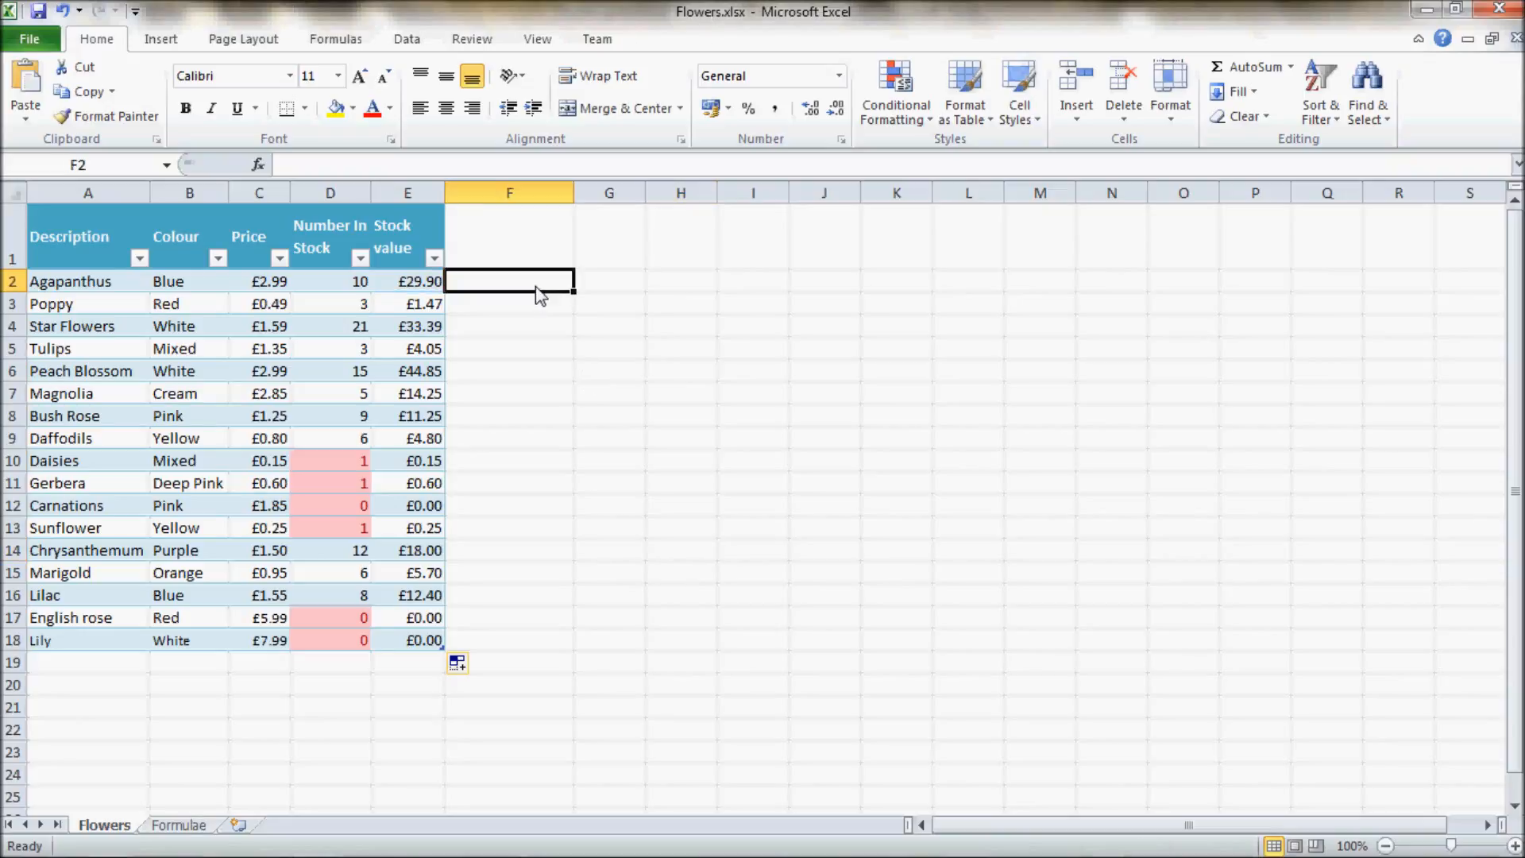
pyautogui.write('M')
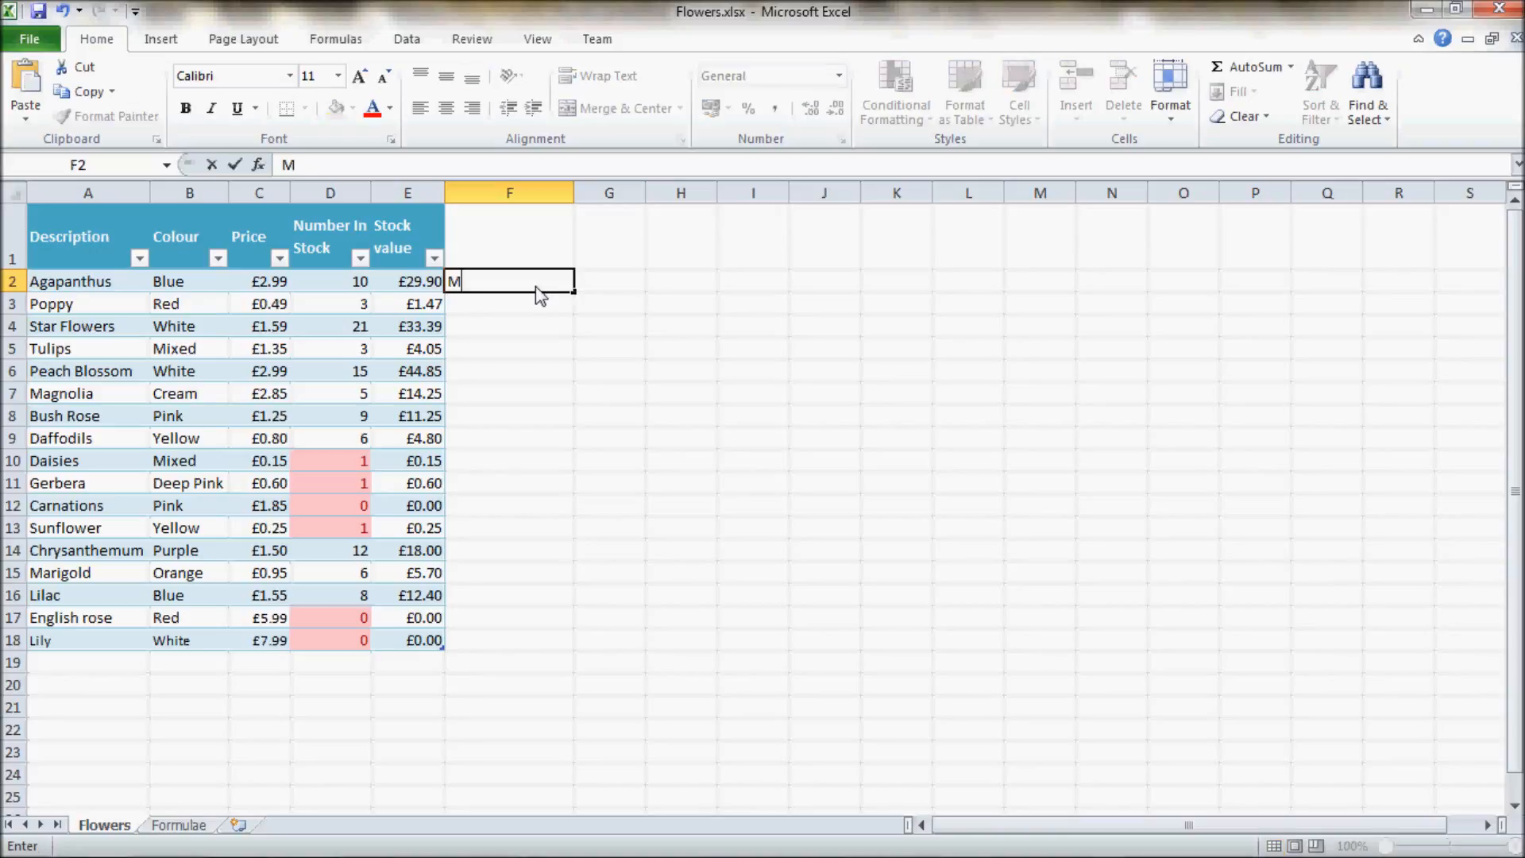
pyautogui.write('onday')
pyautogui.press('Return')
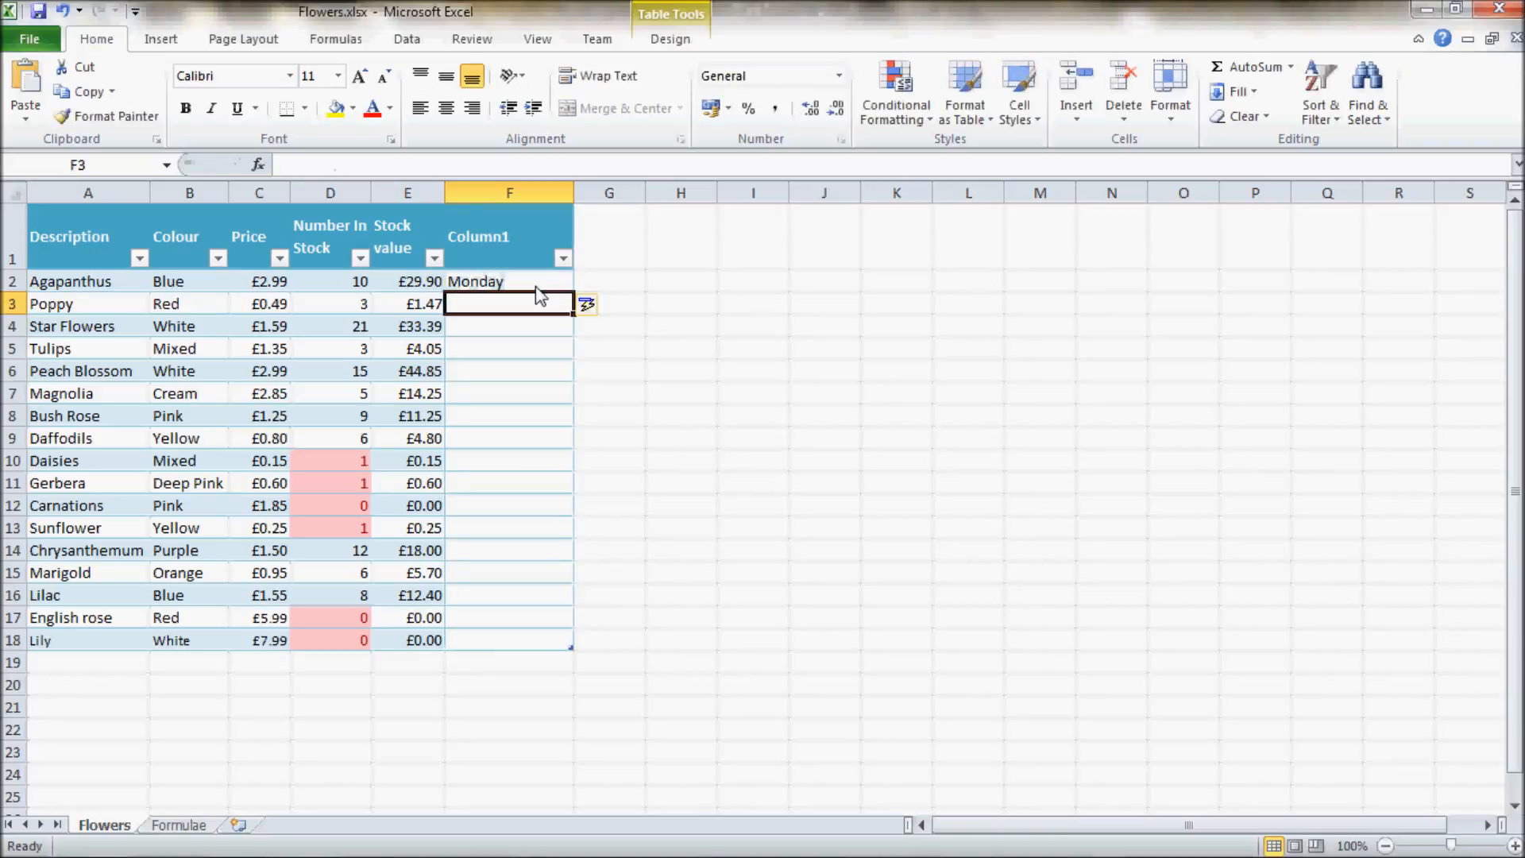
pyautogui.click(537, 287)
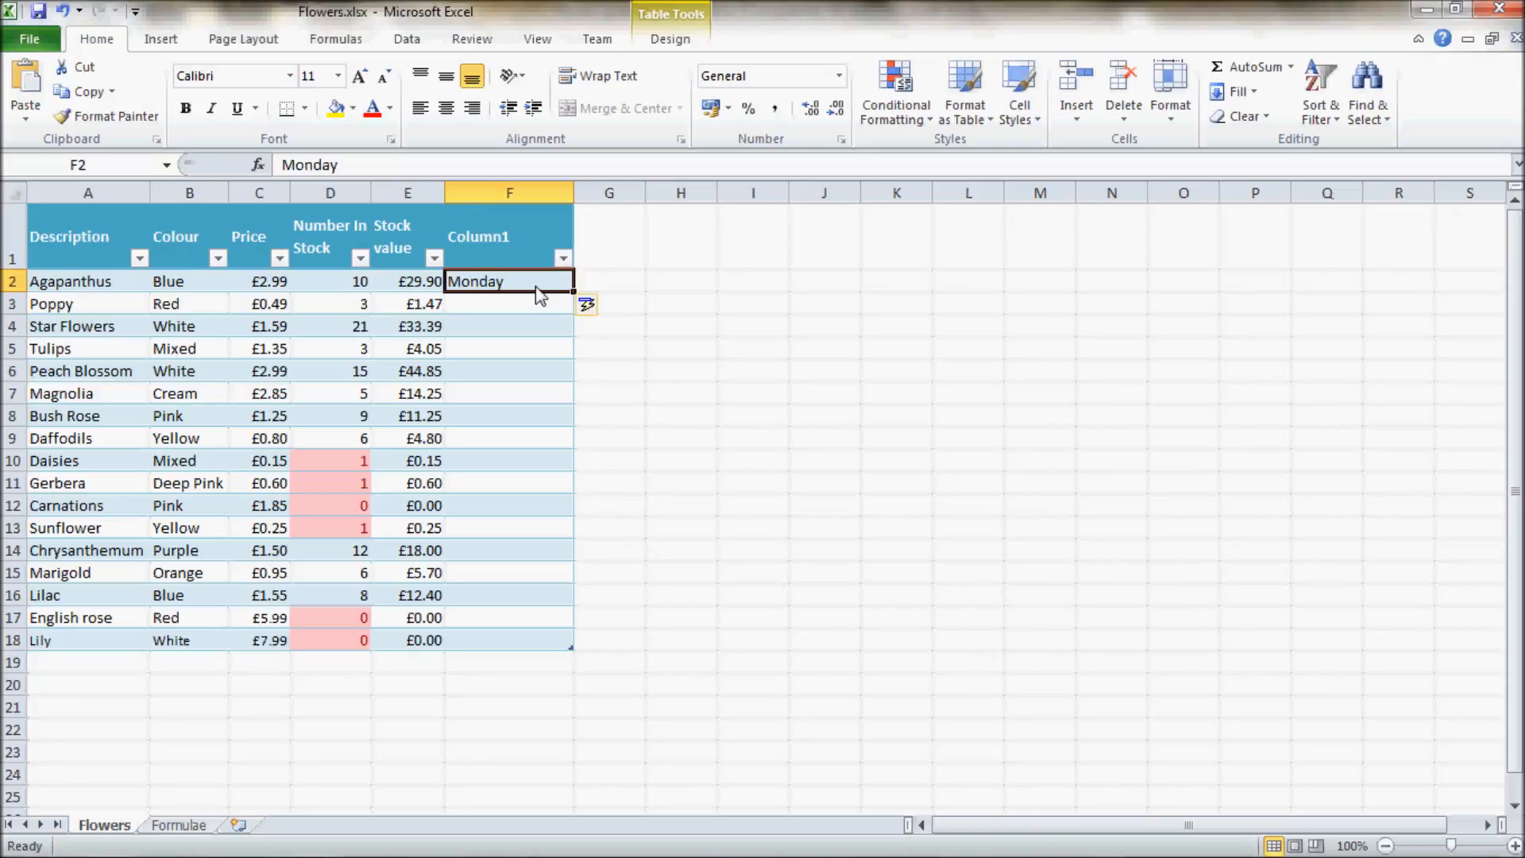
pyautogui.moveTo(572, 293); pyautogui.dragTo(570, 645)
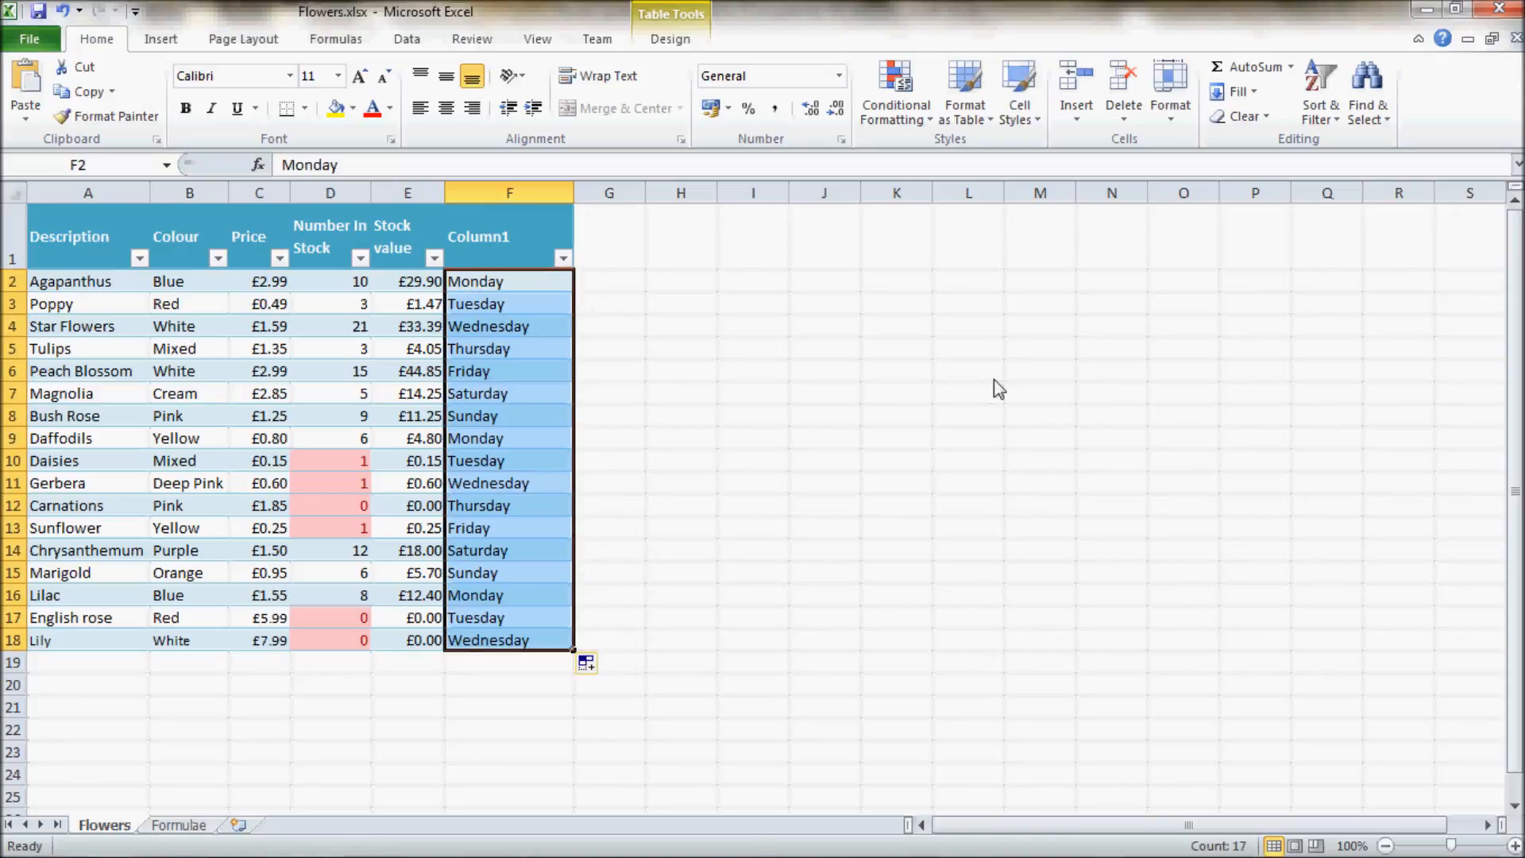
# Clear the weekday series from cells F2 to F18
pyautogui.click(819, 395)
pyautogui.moveTo(478, 282); pyautogui.dragTo(478, 652)
pyautogui.press('Delete')
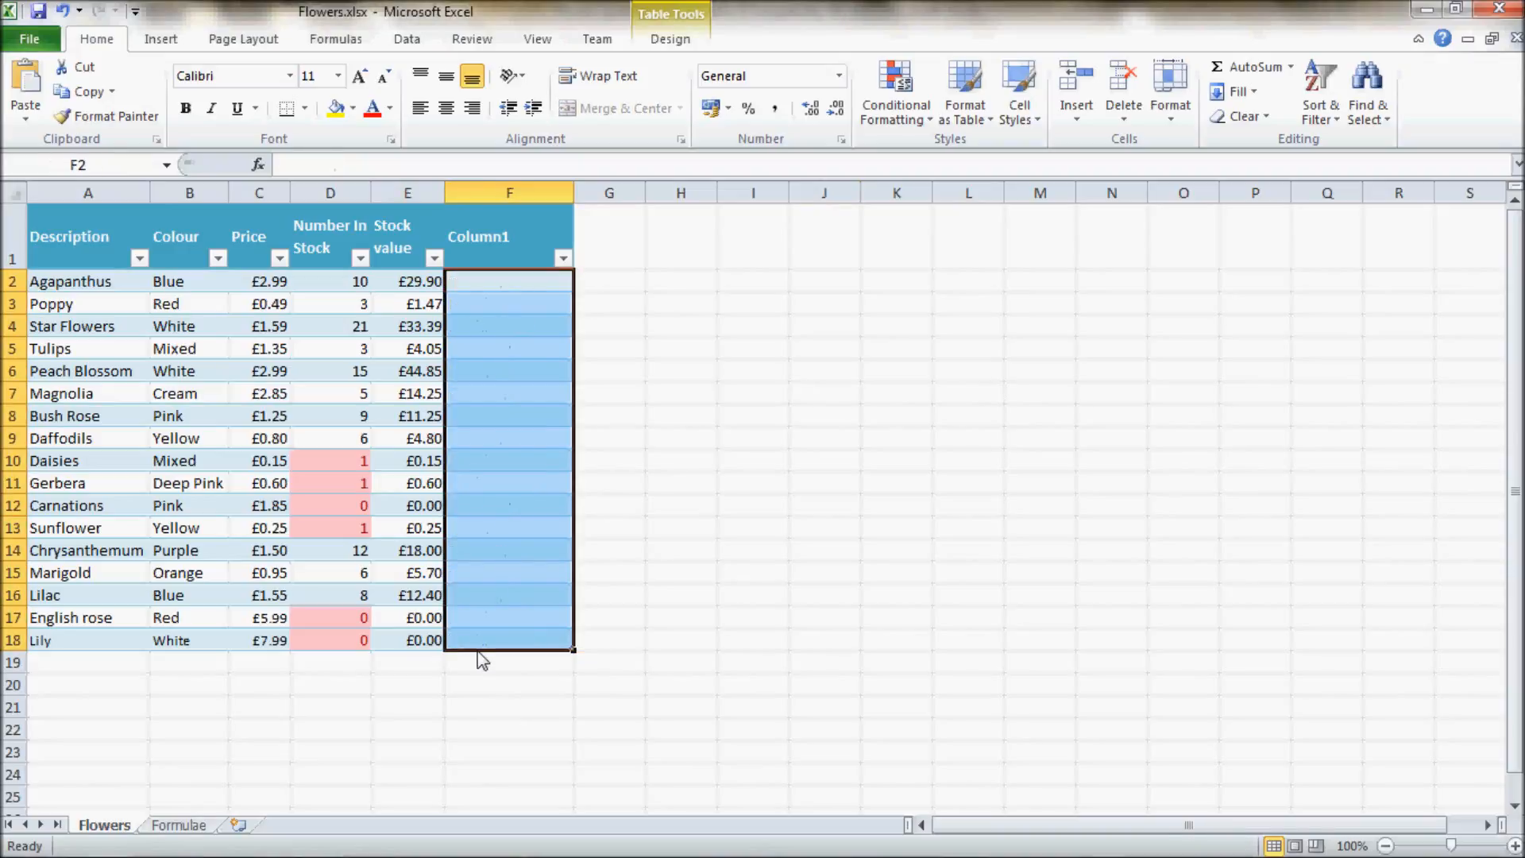
# Enter 2 in F2 and 4 in F3, and fill the number series down to F18
pyautogui.click(490, 283)
pyautogui.write('2')
pyautogui.press('Return')
pyautogui.write('4')
pyautogui.press('Return')
pyautogui.moveTo(489, 283); pyautogui.dragTo(565, 653)
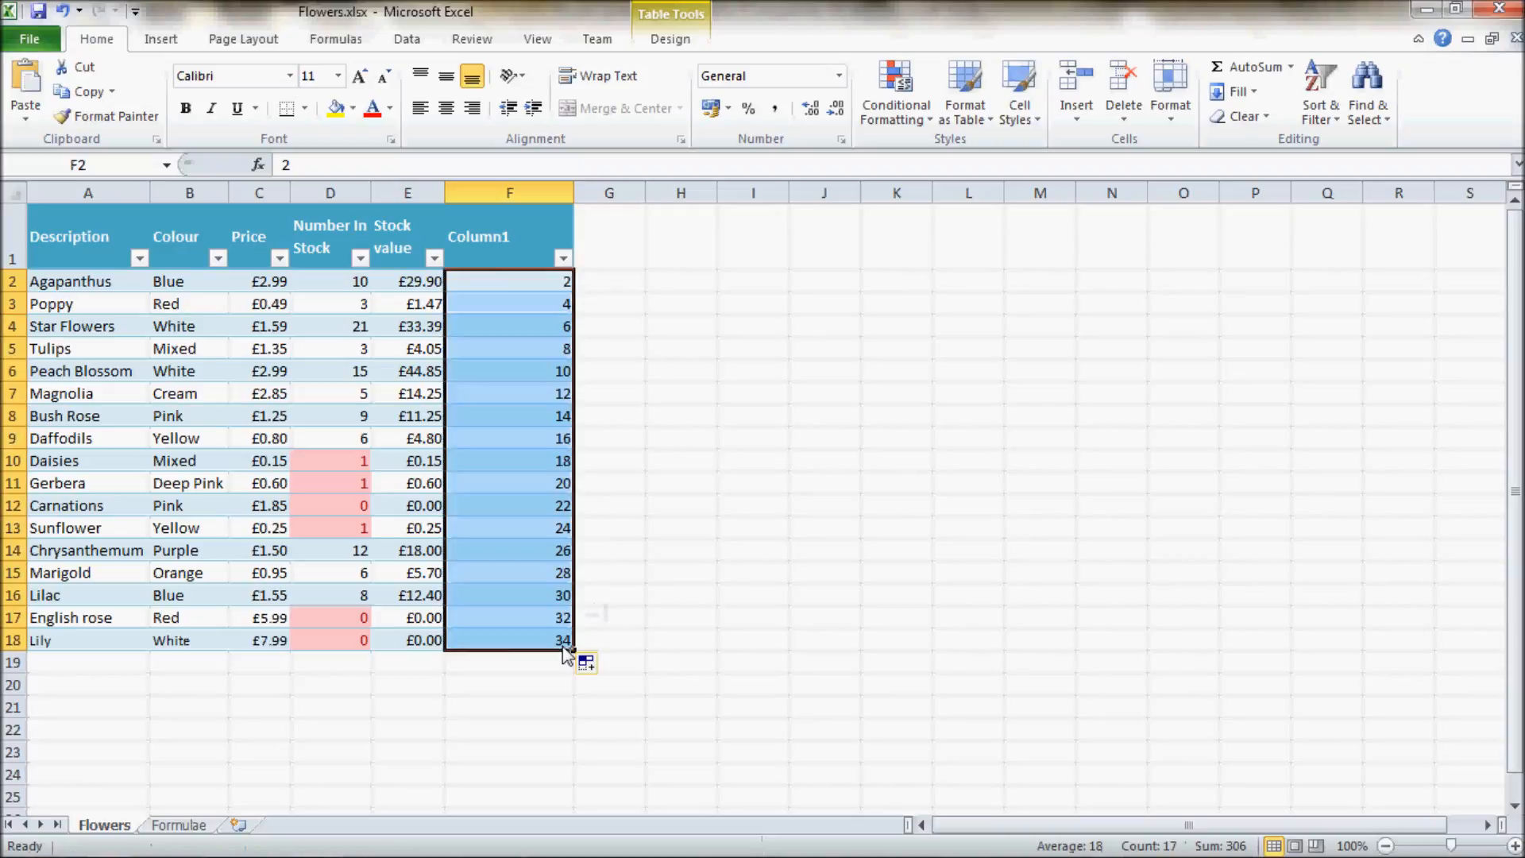
pyautogui.click(725, 554)
# Clear the filled numbers from F4 to F18, keeping only the two starting values in F2 and F3
pyautogui.click(497, 330)
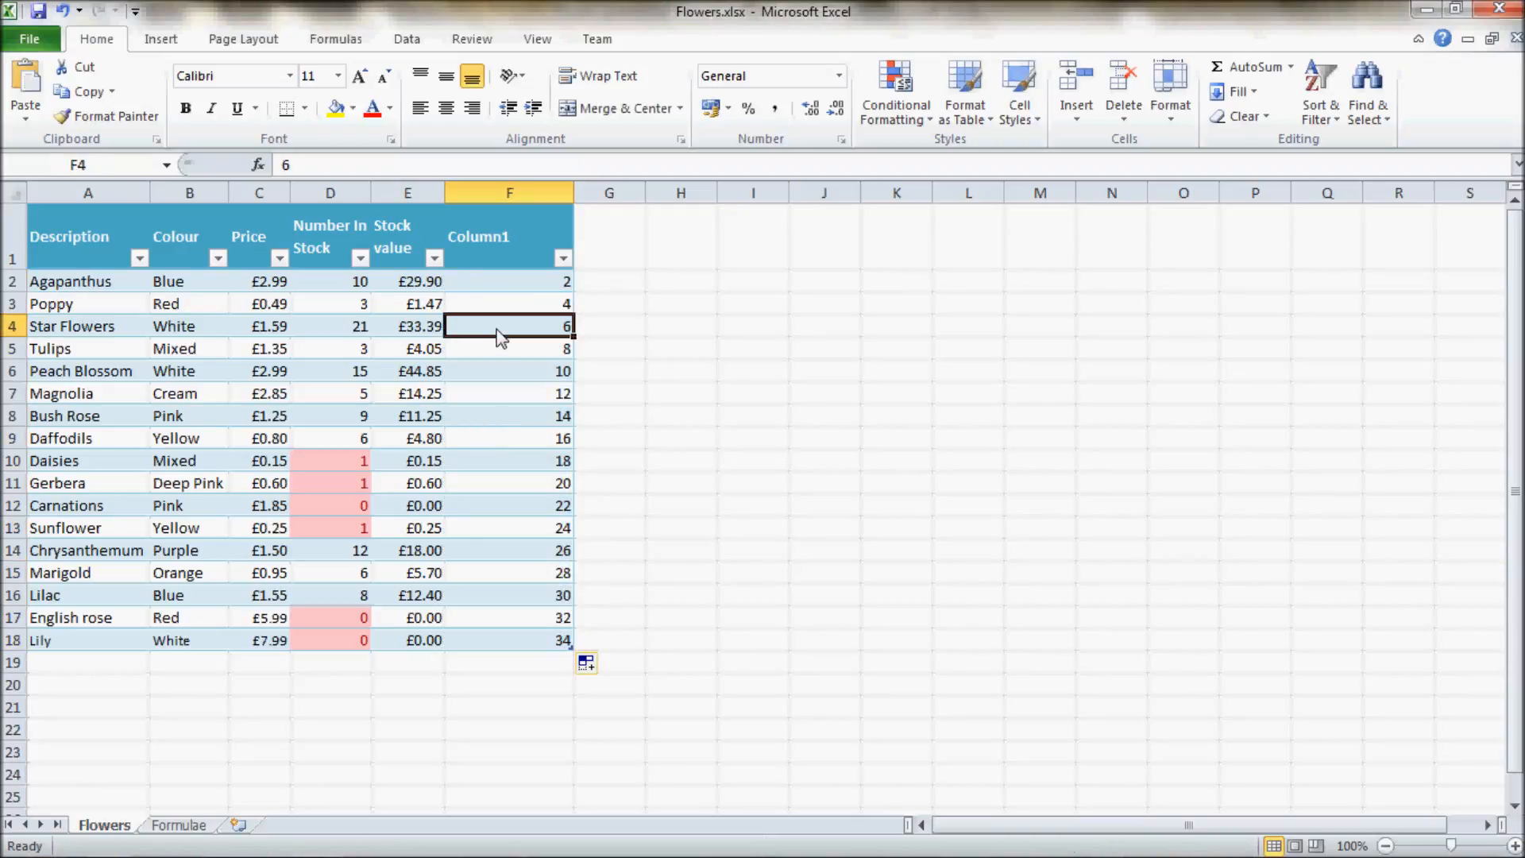
pyautogui.moveTo(499, 337); pyautogui.dragTo(487, 657)
pyautogui.press('BackSpace')
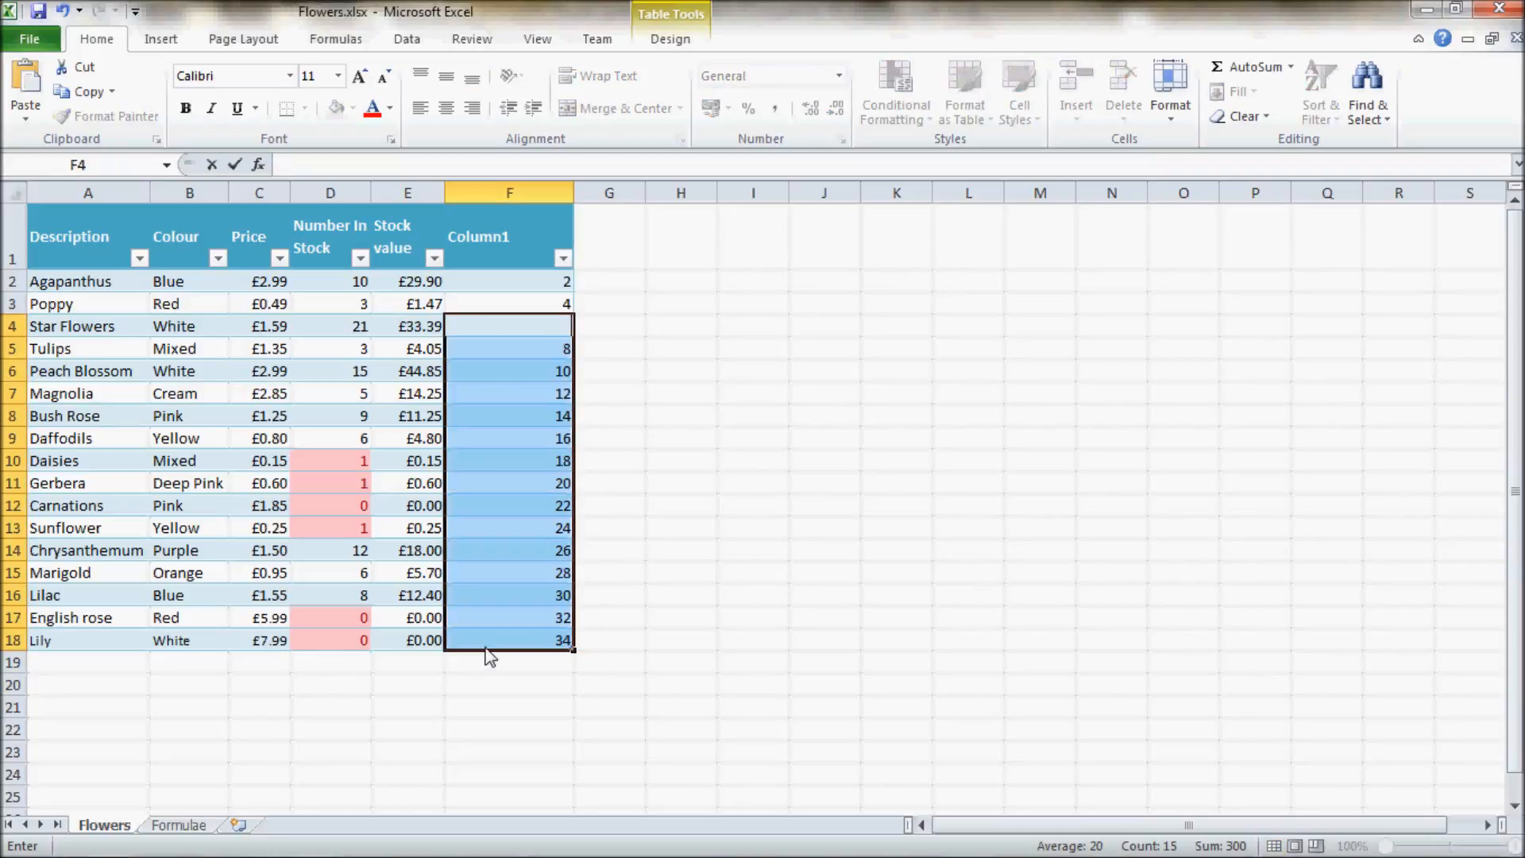
pyautogui.click(552, 573)
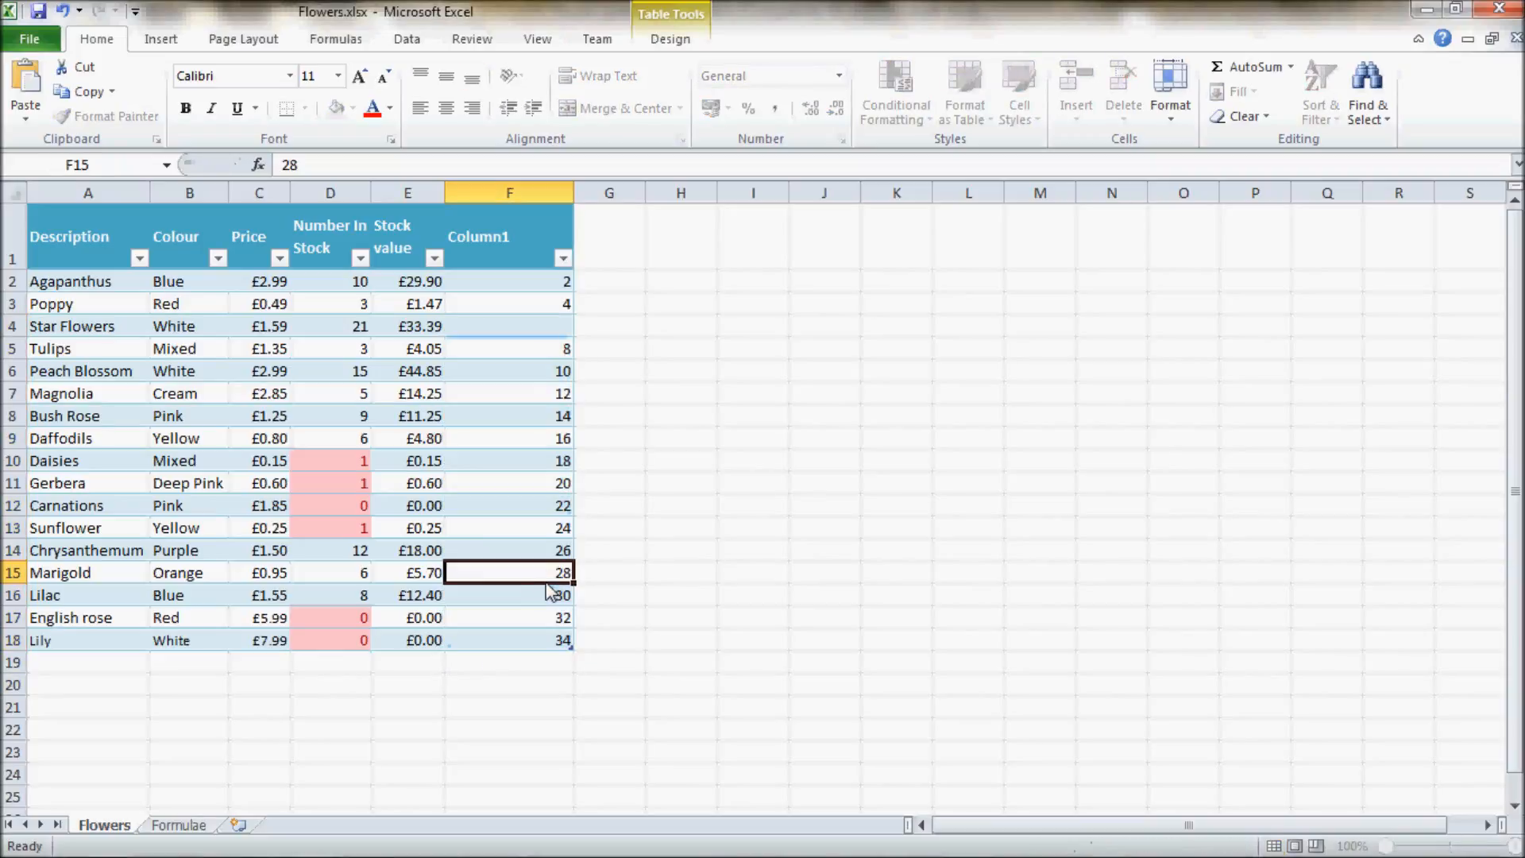
pyautogui.click(546, 372)
pyautogui.moveTo(545, 350); pyautogui.dragTo(528, 655)
pyautogui.press('Delete')
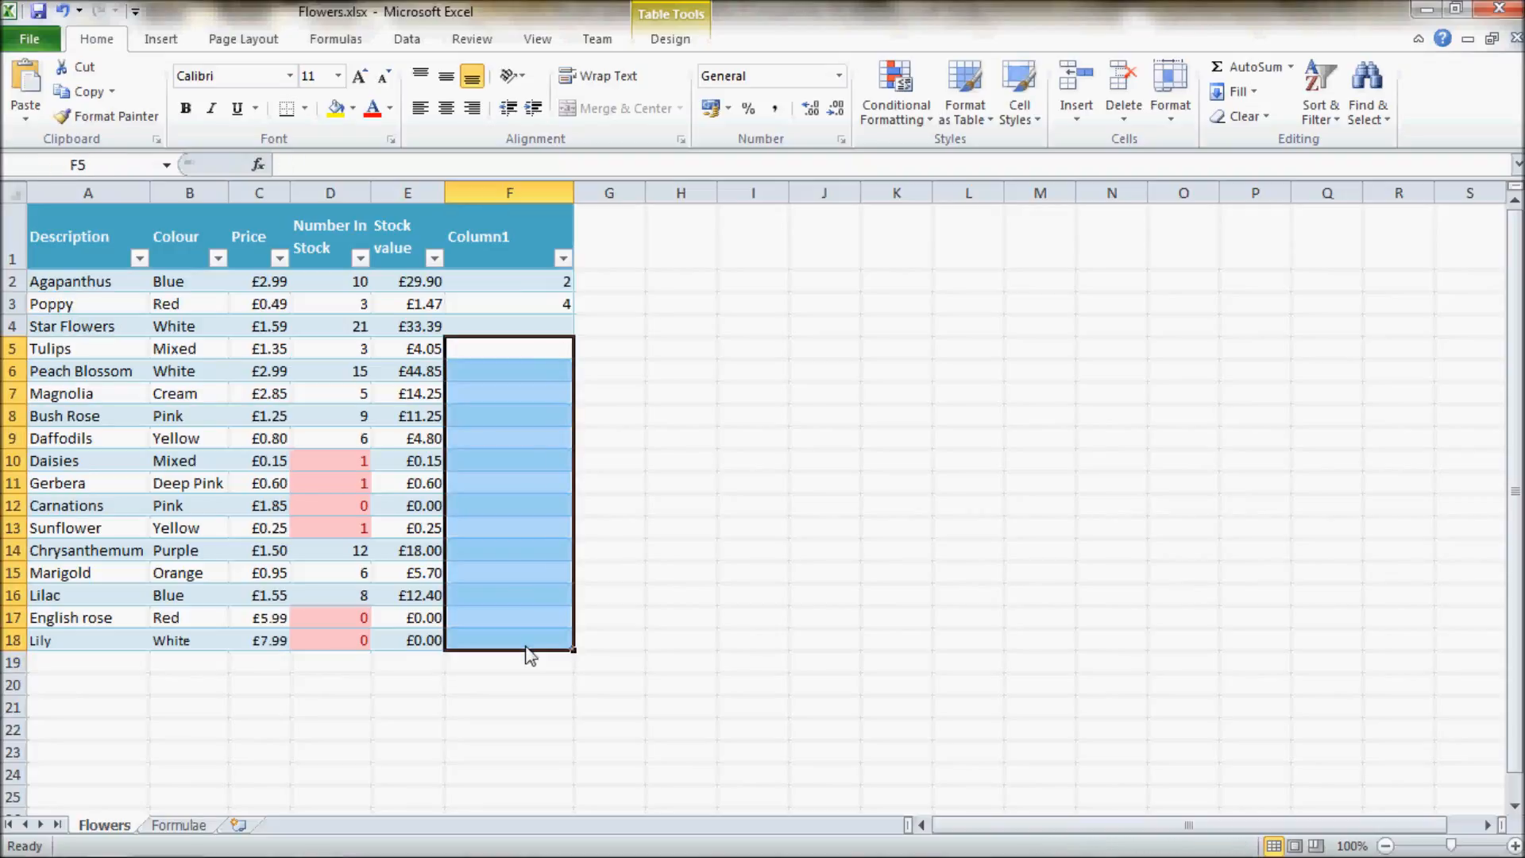
# Enter 8 in F4 as a third starting value and fill the series from F2:F4 down to F18
pyautogui.click(556, 325)
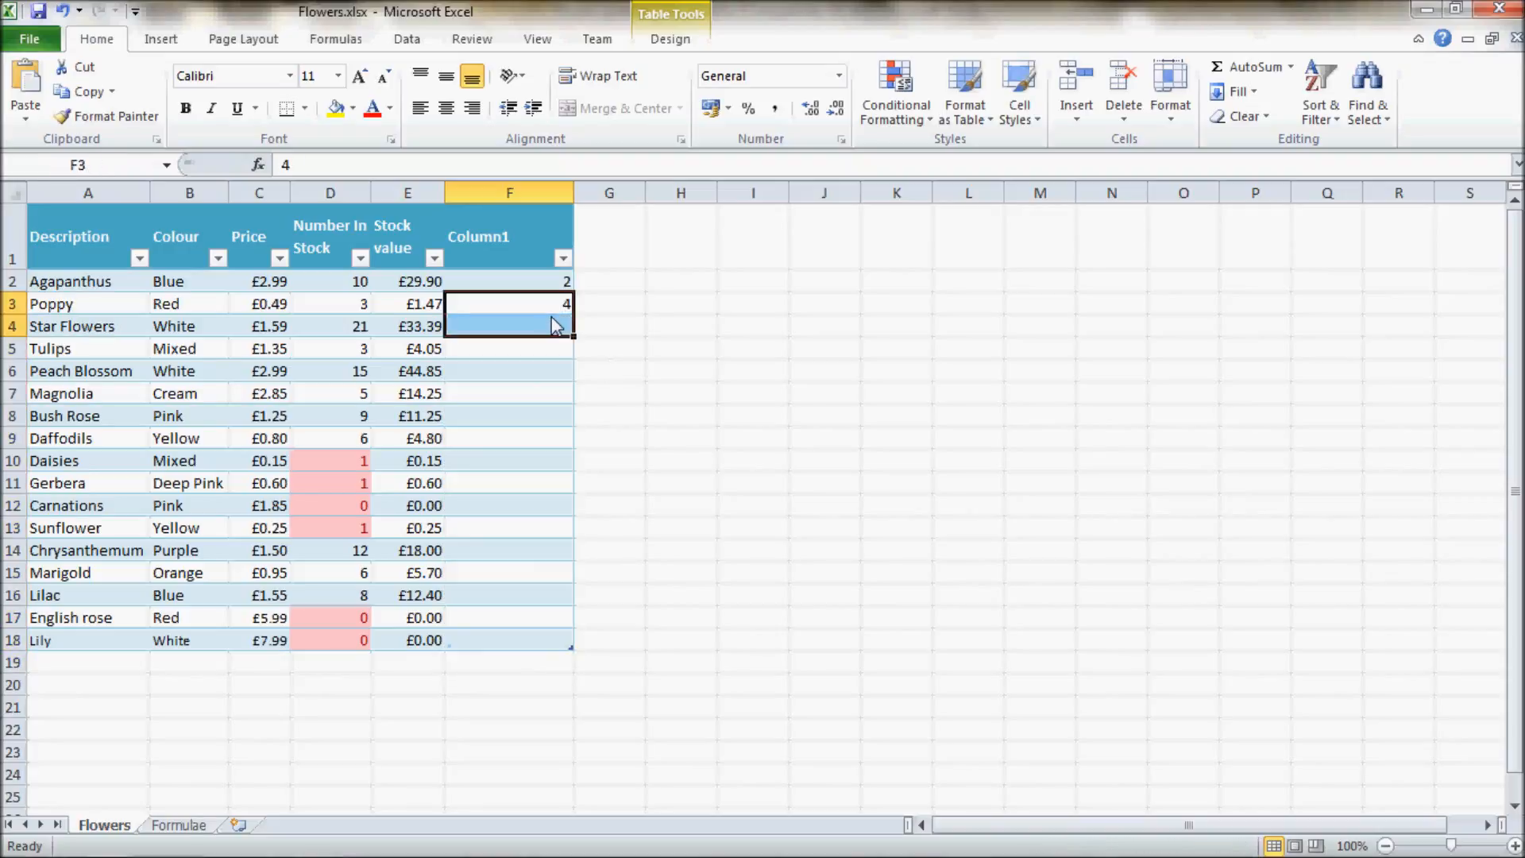
pyautogui.write('8')
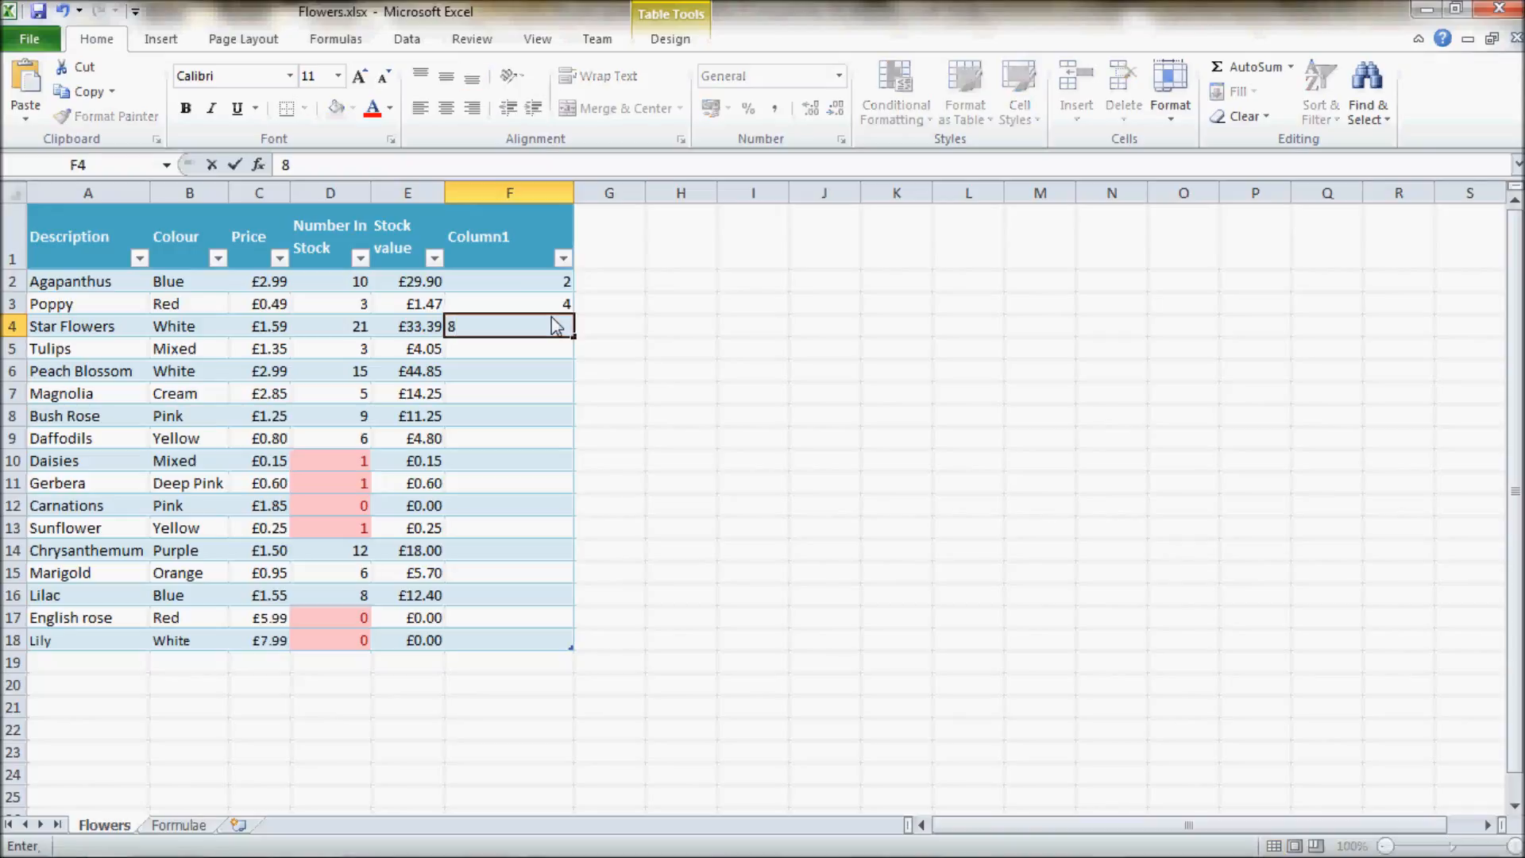
pyautogui.click(718, 436)
pyautogui.moveTo(532, 282); pyautogui.dragTo(596, 656)
pyautogui.click(766, 505)
# Clear the values in F2 to F18 and delete column F from the sheet
pyautogui.moveTo(504, 642); pyautogui.dragTo(495, 287)
pyautogui.press('Delete')
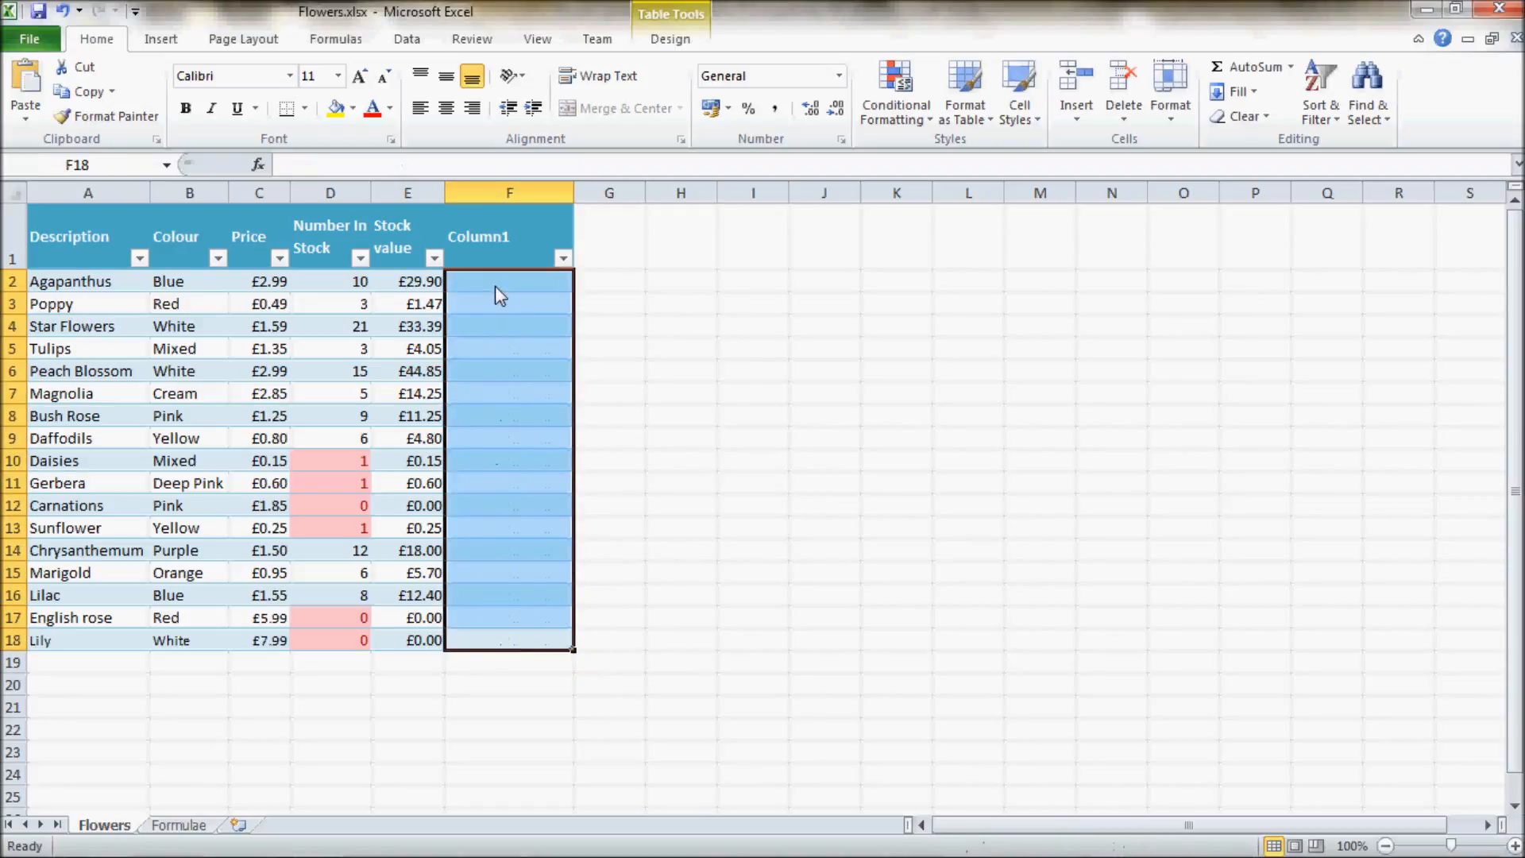
pyautogui.rightClick(494, 194)
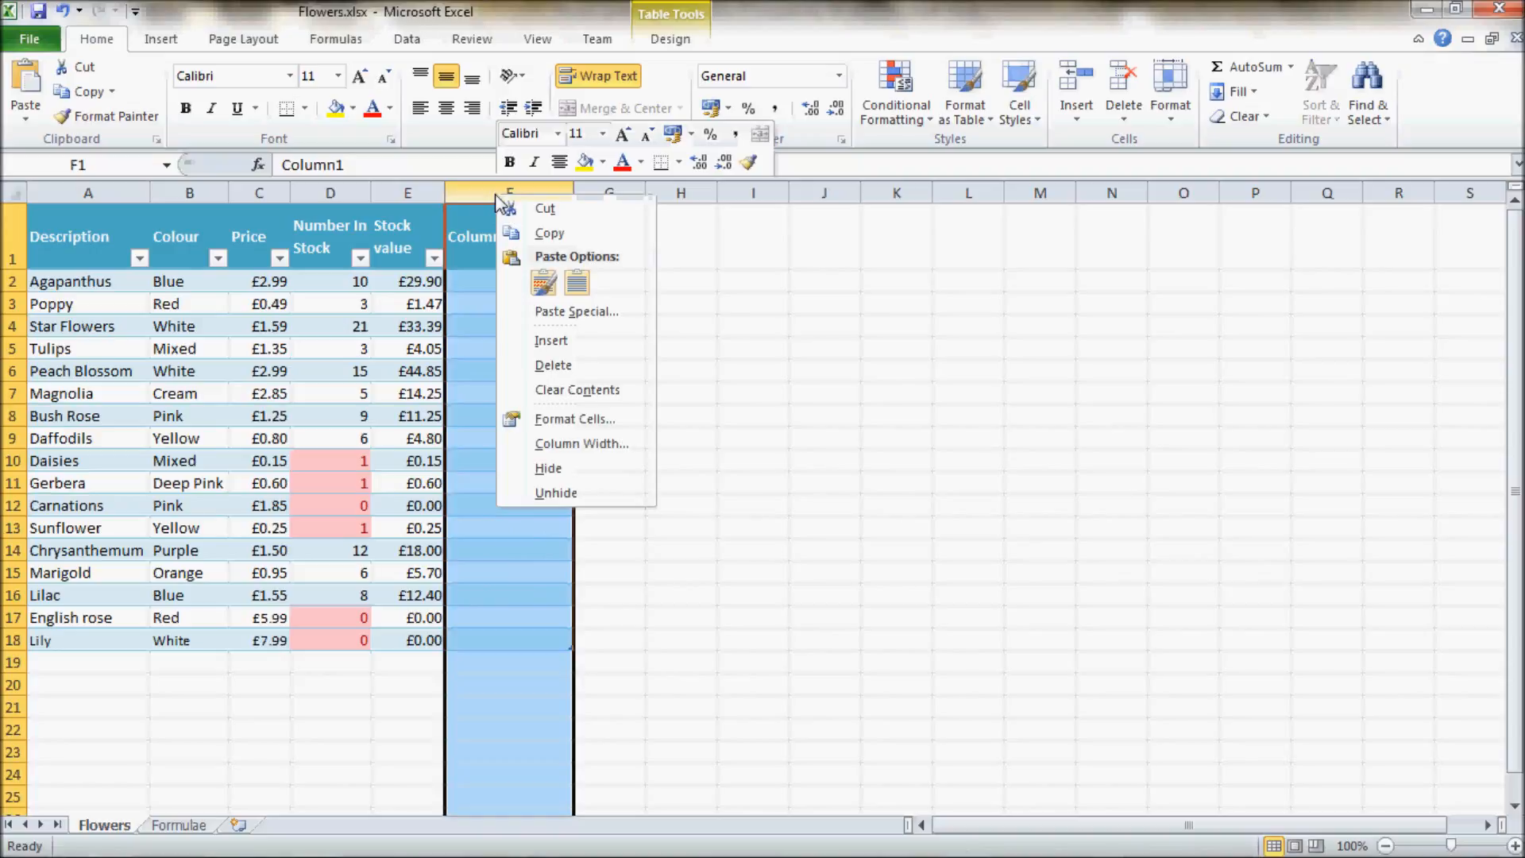
pyautogui.click(557, 365)
pyautogui.click(786, 447)
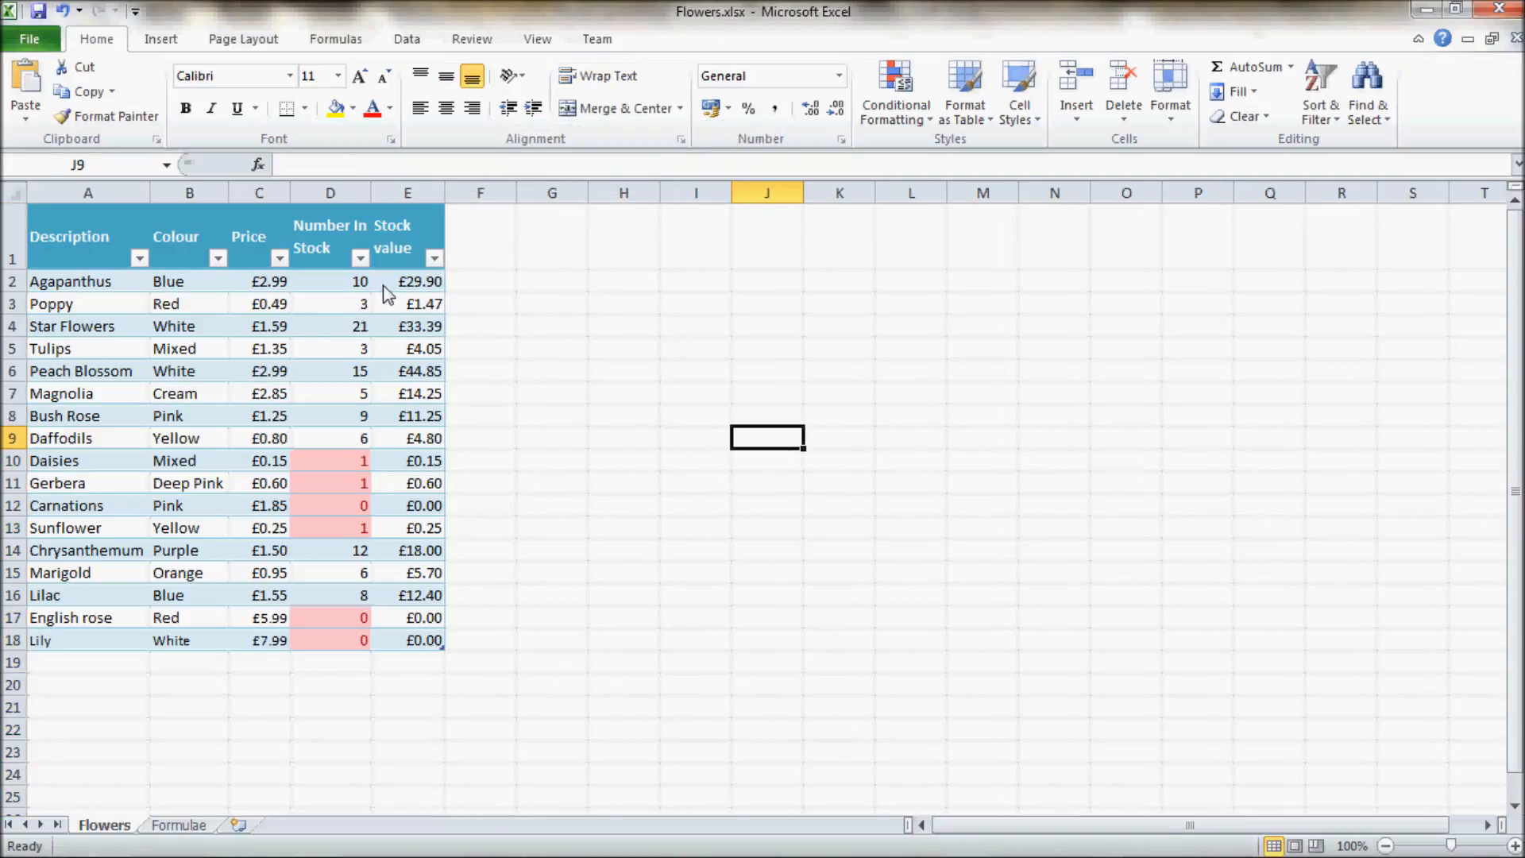
# Check the save instruction in the Word task document and save the Excel workbook as Flowers1.xlsx
pyautogui.hotkey('alt', 'Tab')
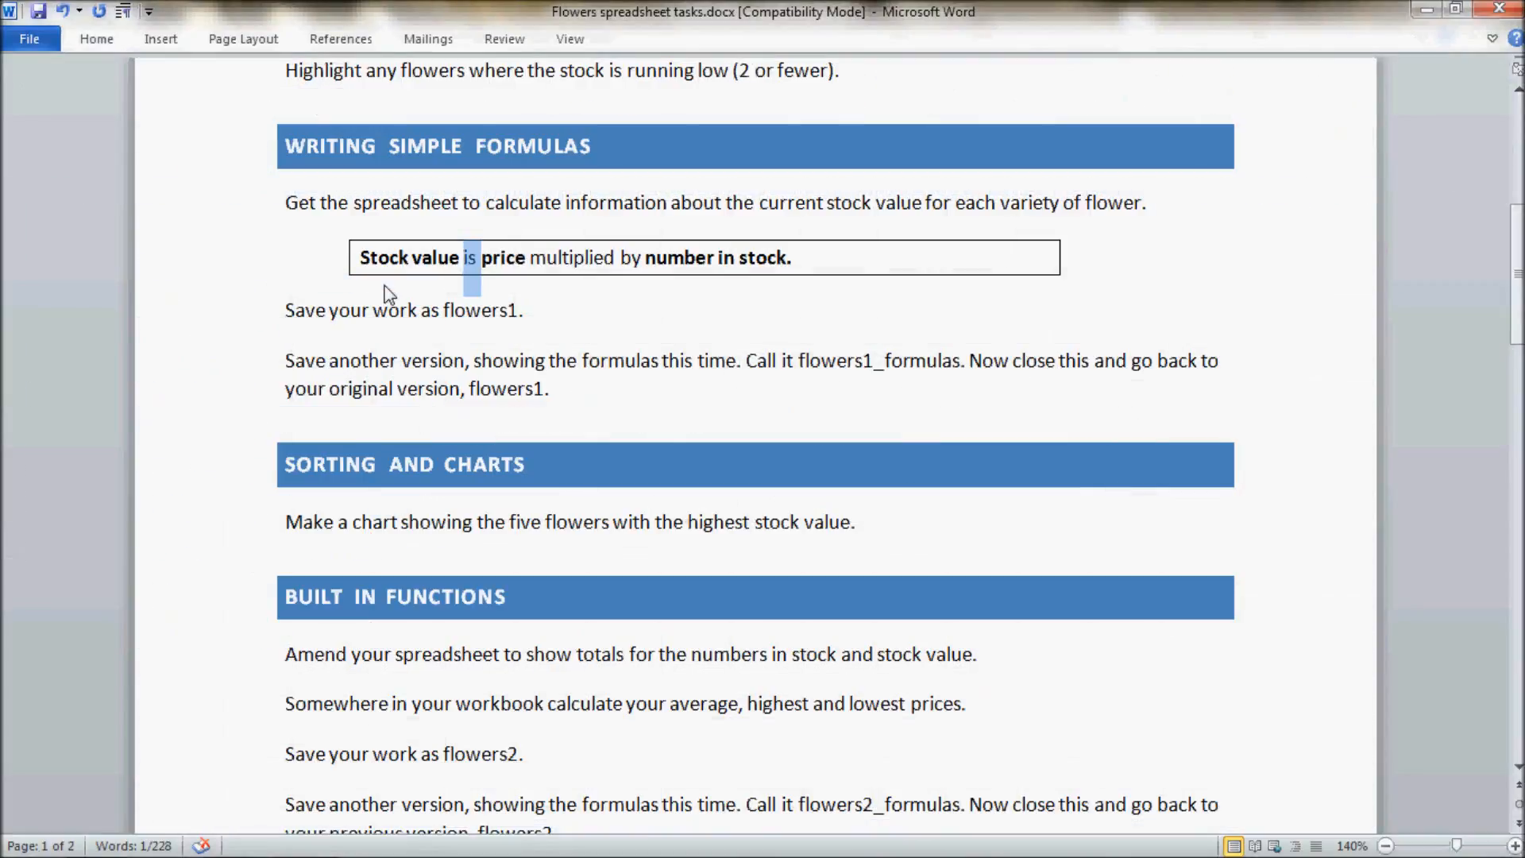
pyautogui.click(547, 310)
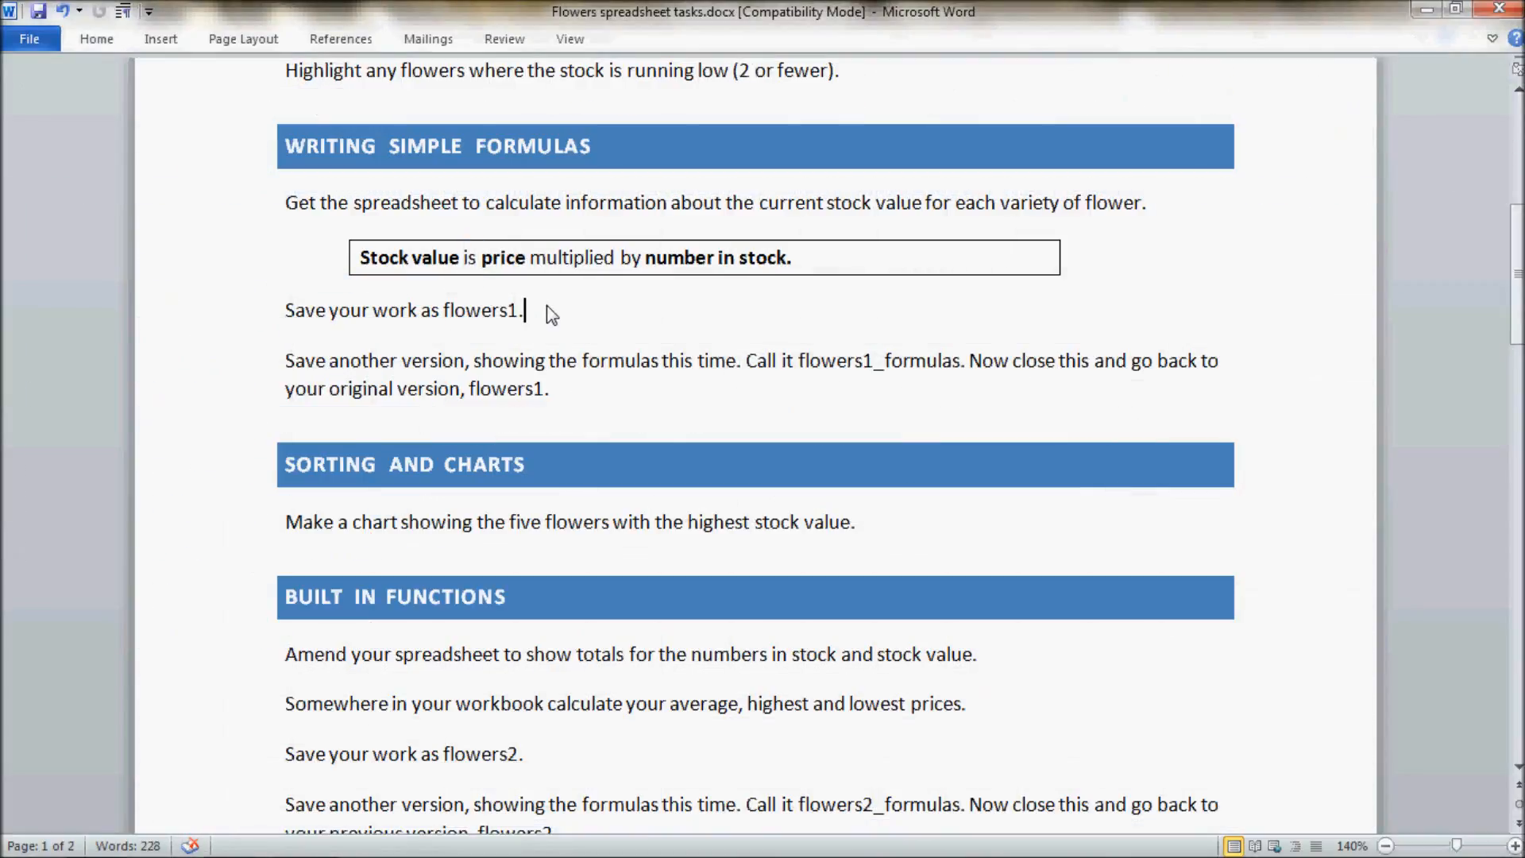
pyautogui.hotkey('alt', 'Tab')
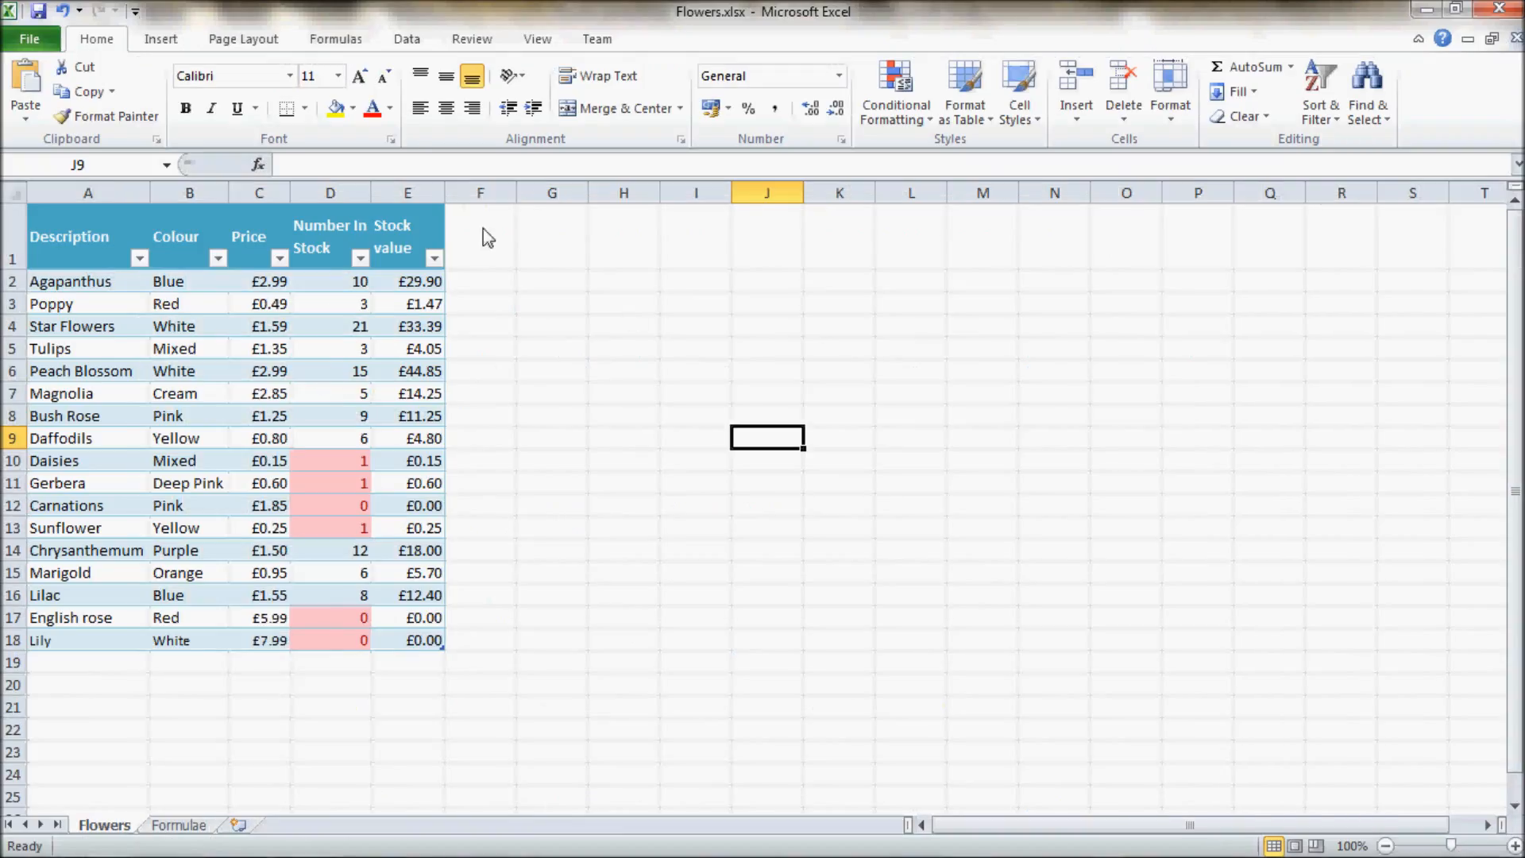
pyautogui.click(21, 48)
pyautogui.click(59, 106)
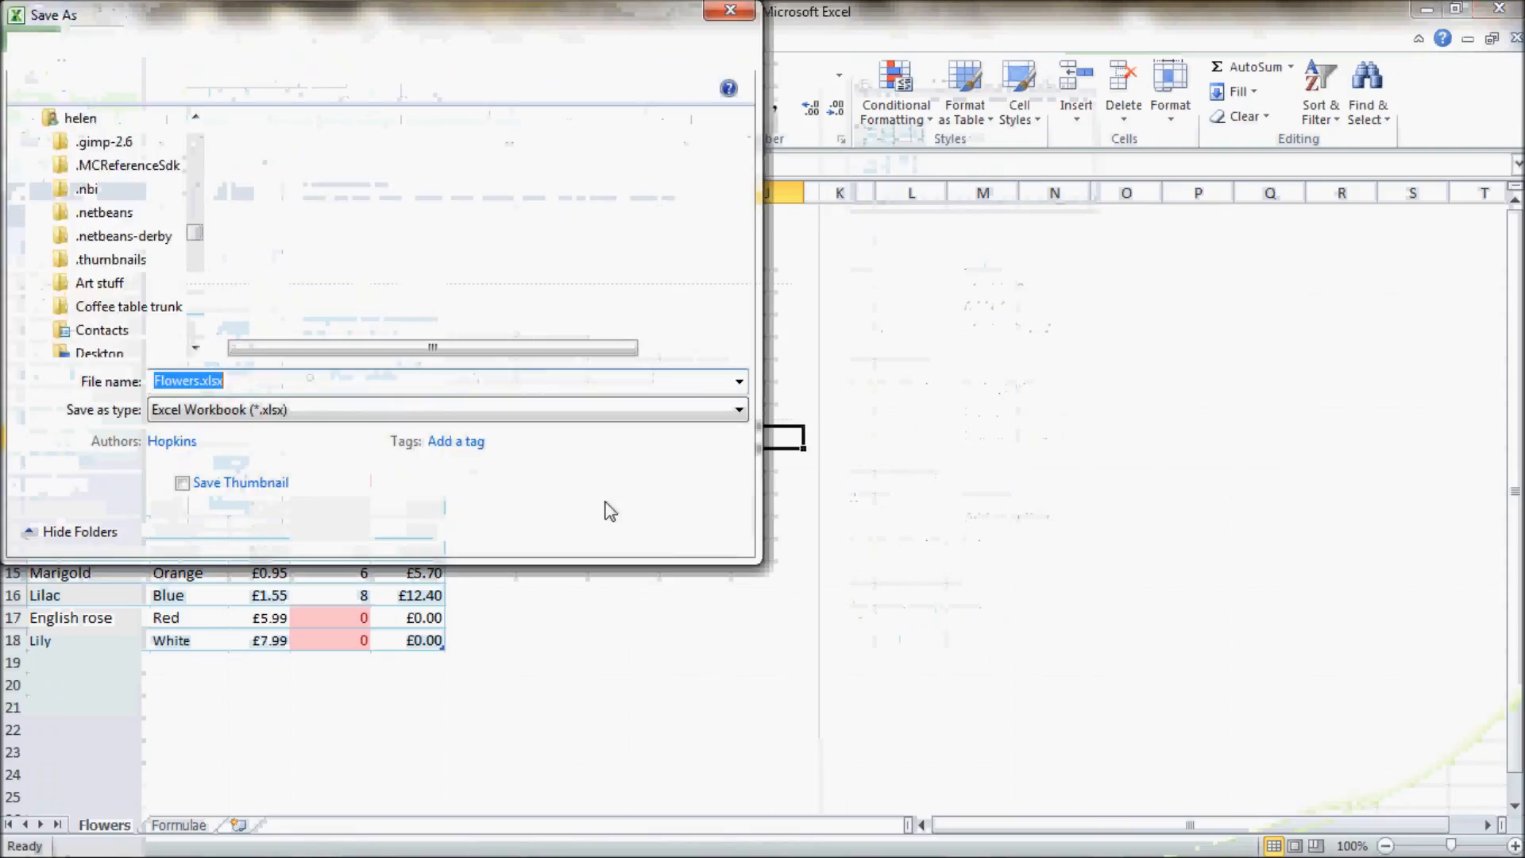
pyautogui.click(195, 381)
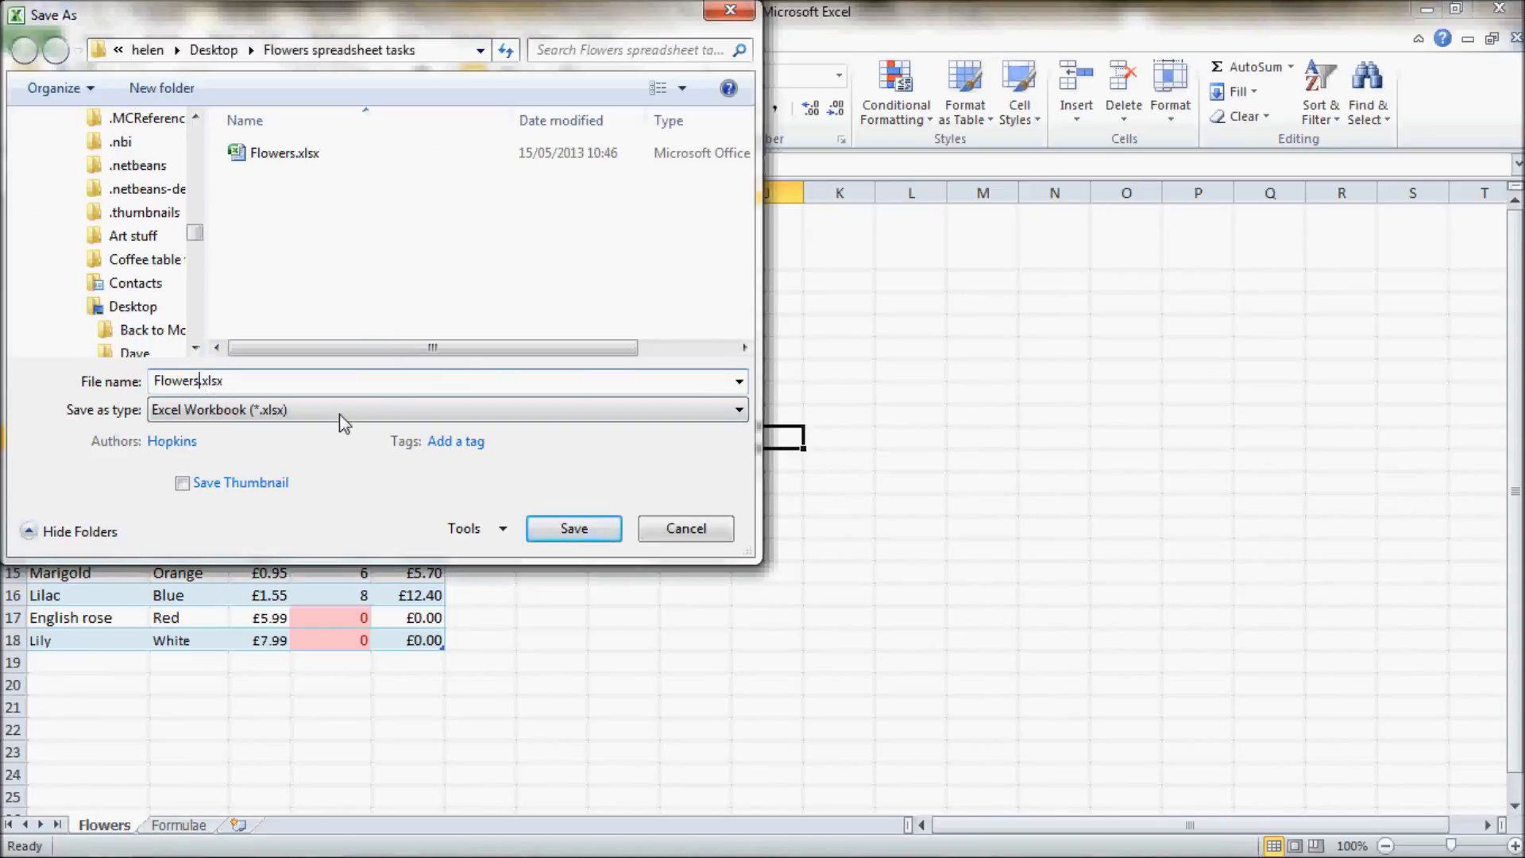
pyautogui.write('1')
pyautogui.press('Return')
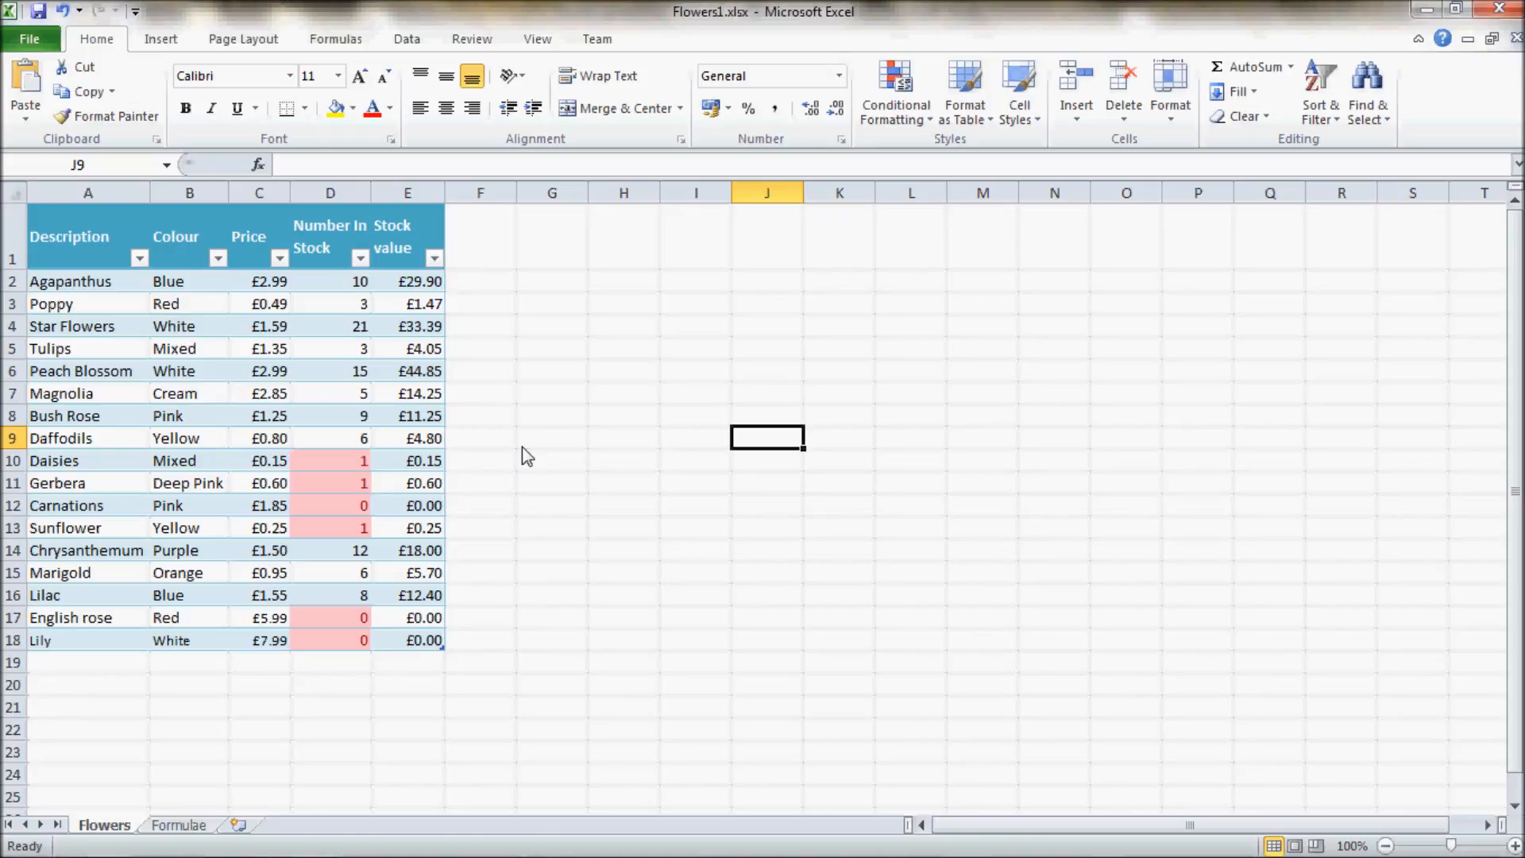
# Check the formulas task in the Word document and make the Excel sheet show formulas instead of results
pyautogui.hotkey('alt', 'Tab')
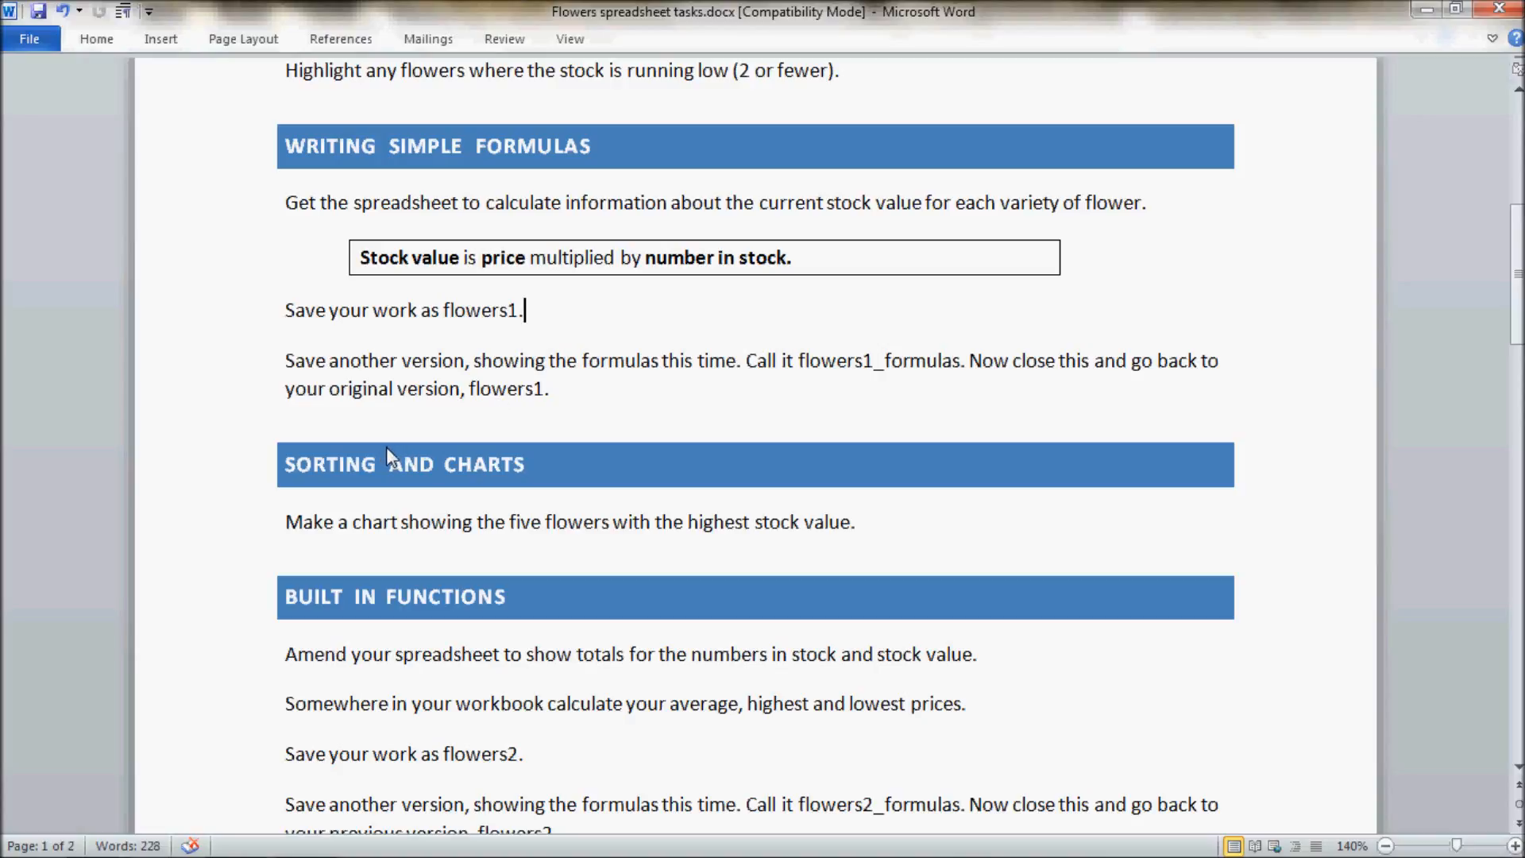
pyautogui.hotkey('alt', 'Tab')
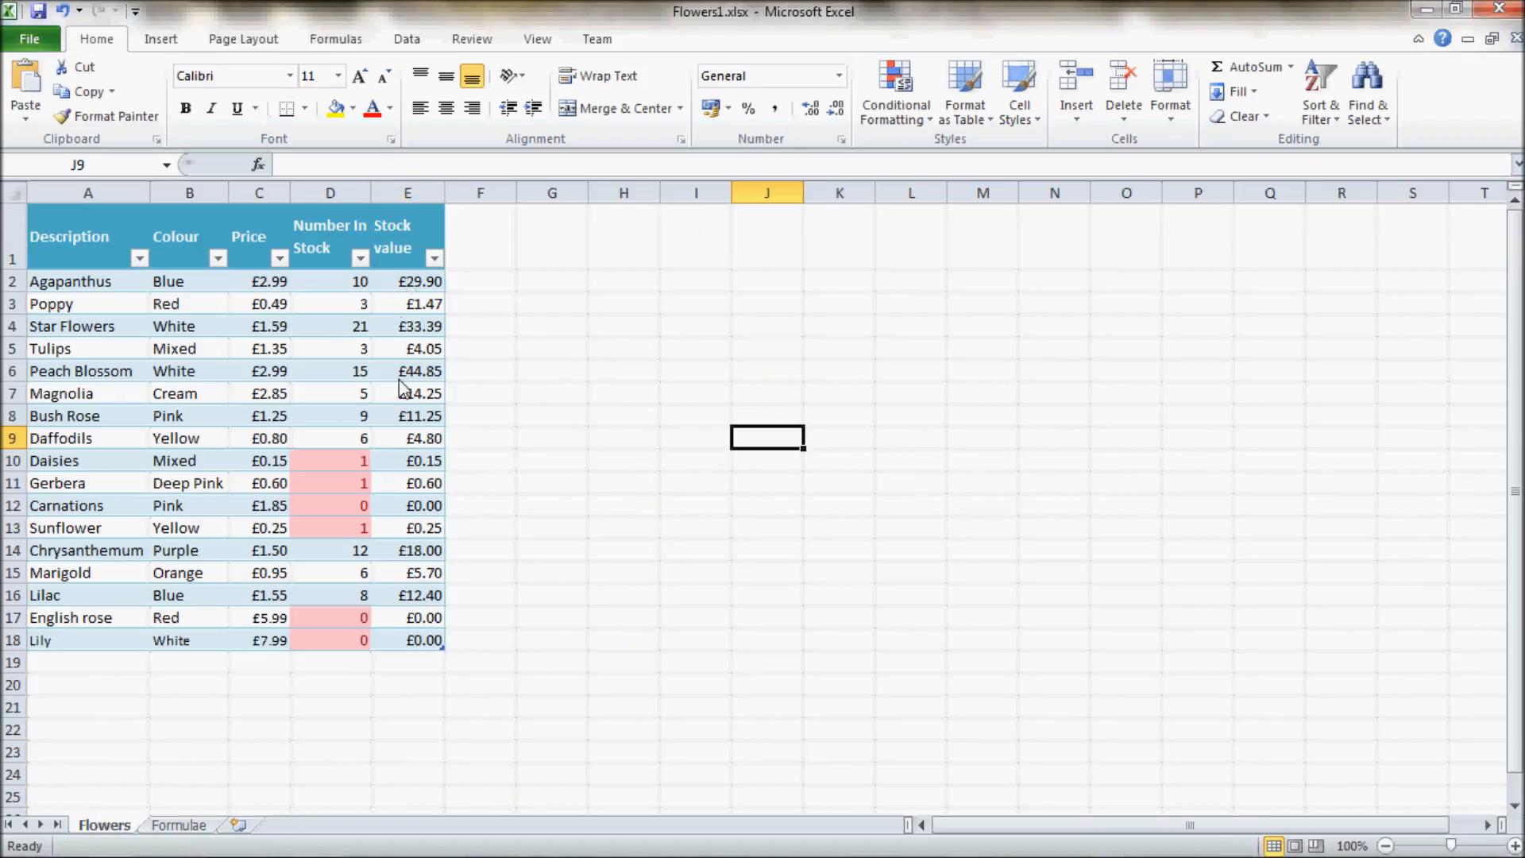
pyautogui.click(407, 291)
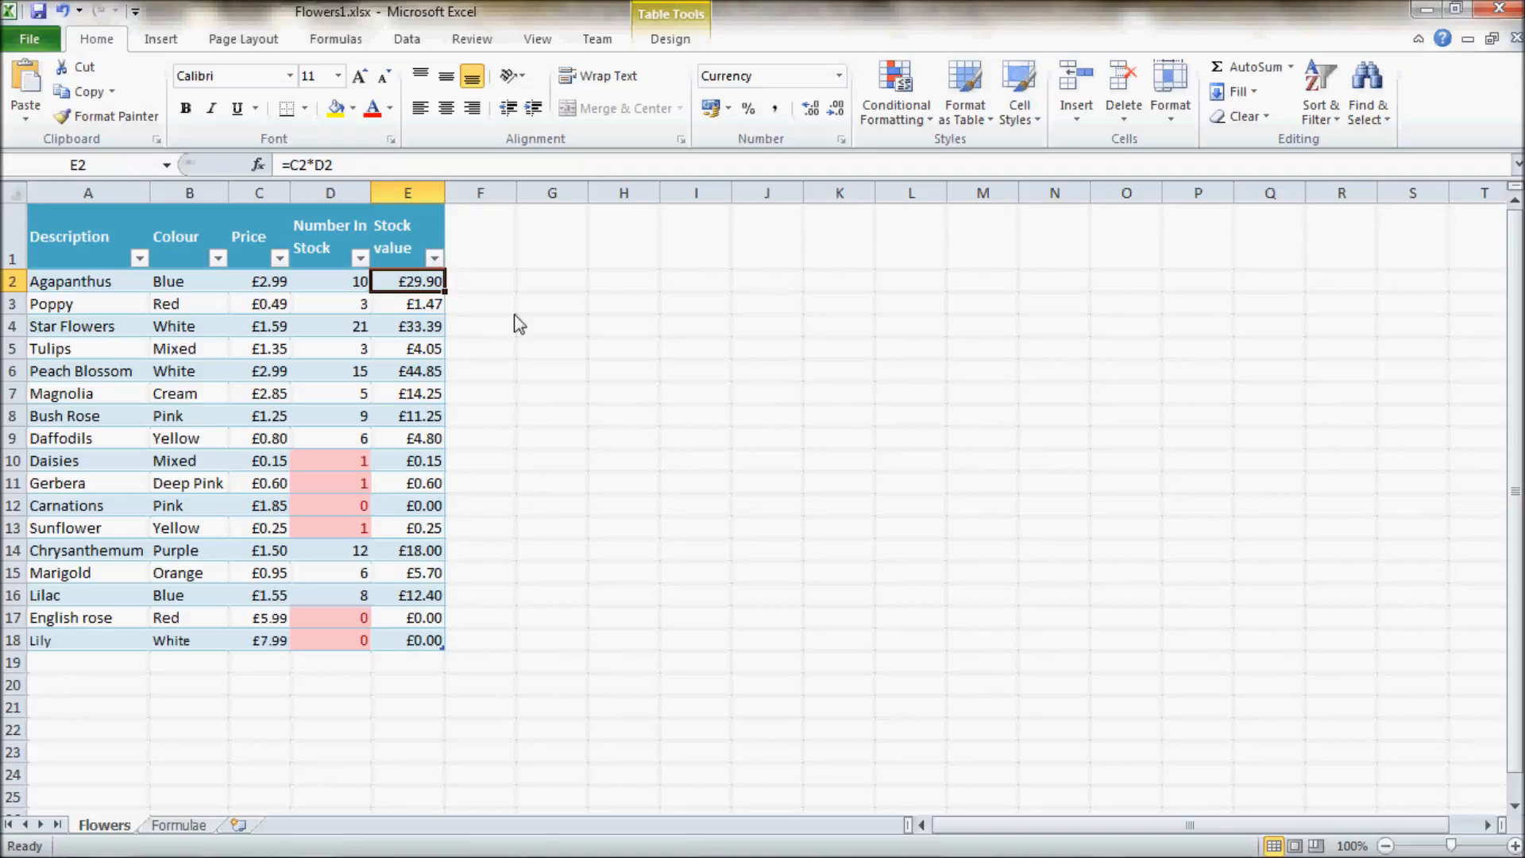
pyautogui.hotkey('alt', 'Tab')
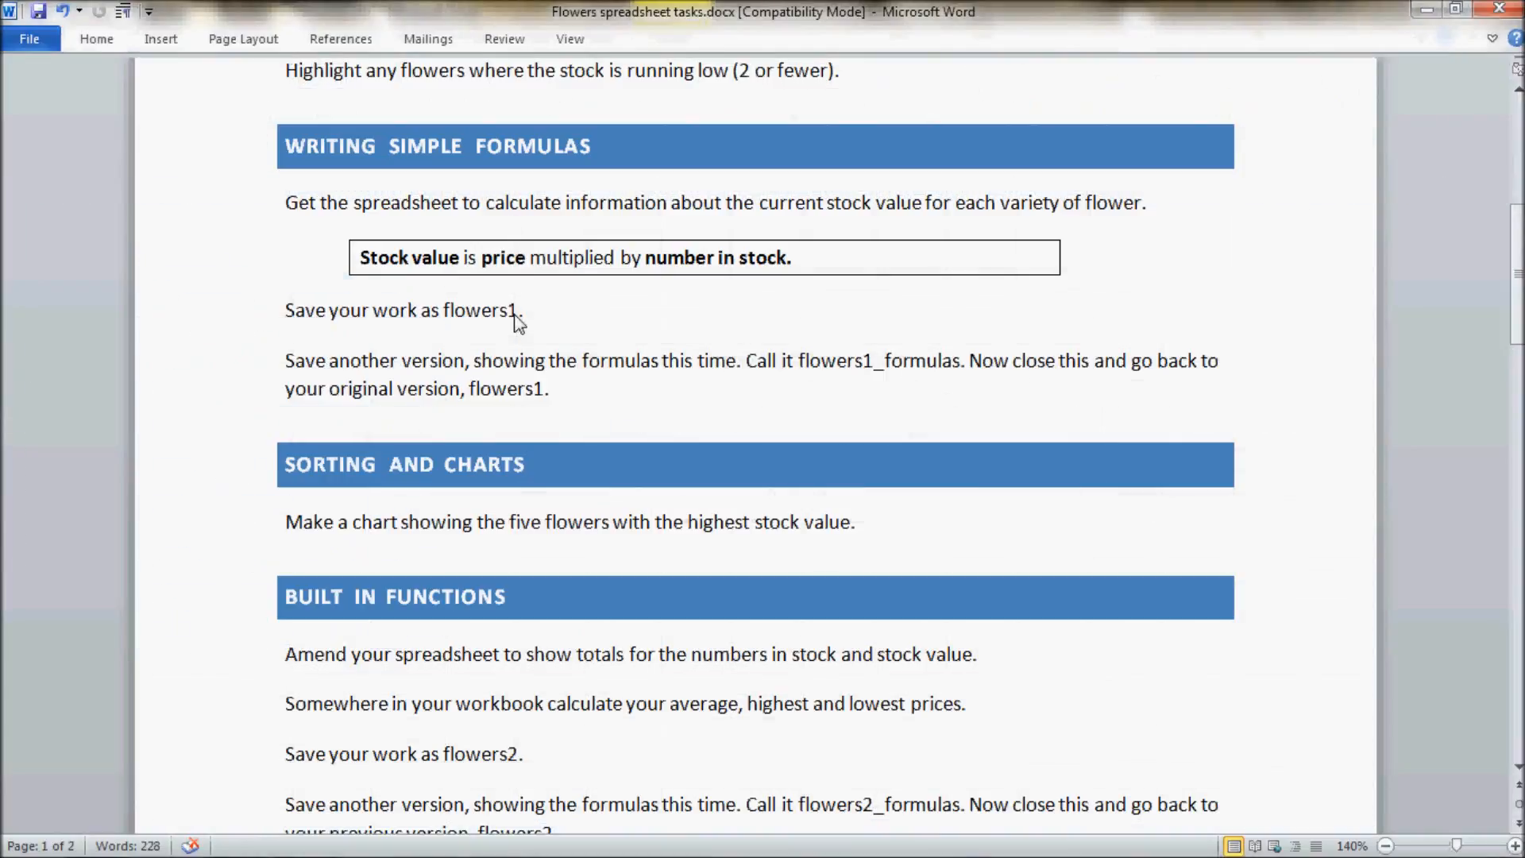
pyautogui.hotkey('alt', 'Tab')
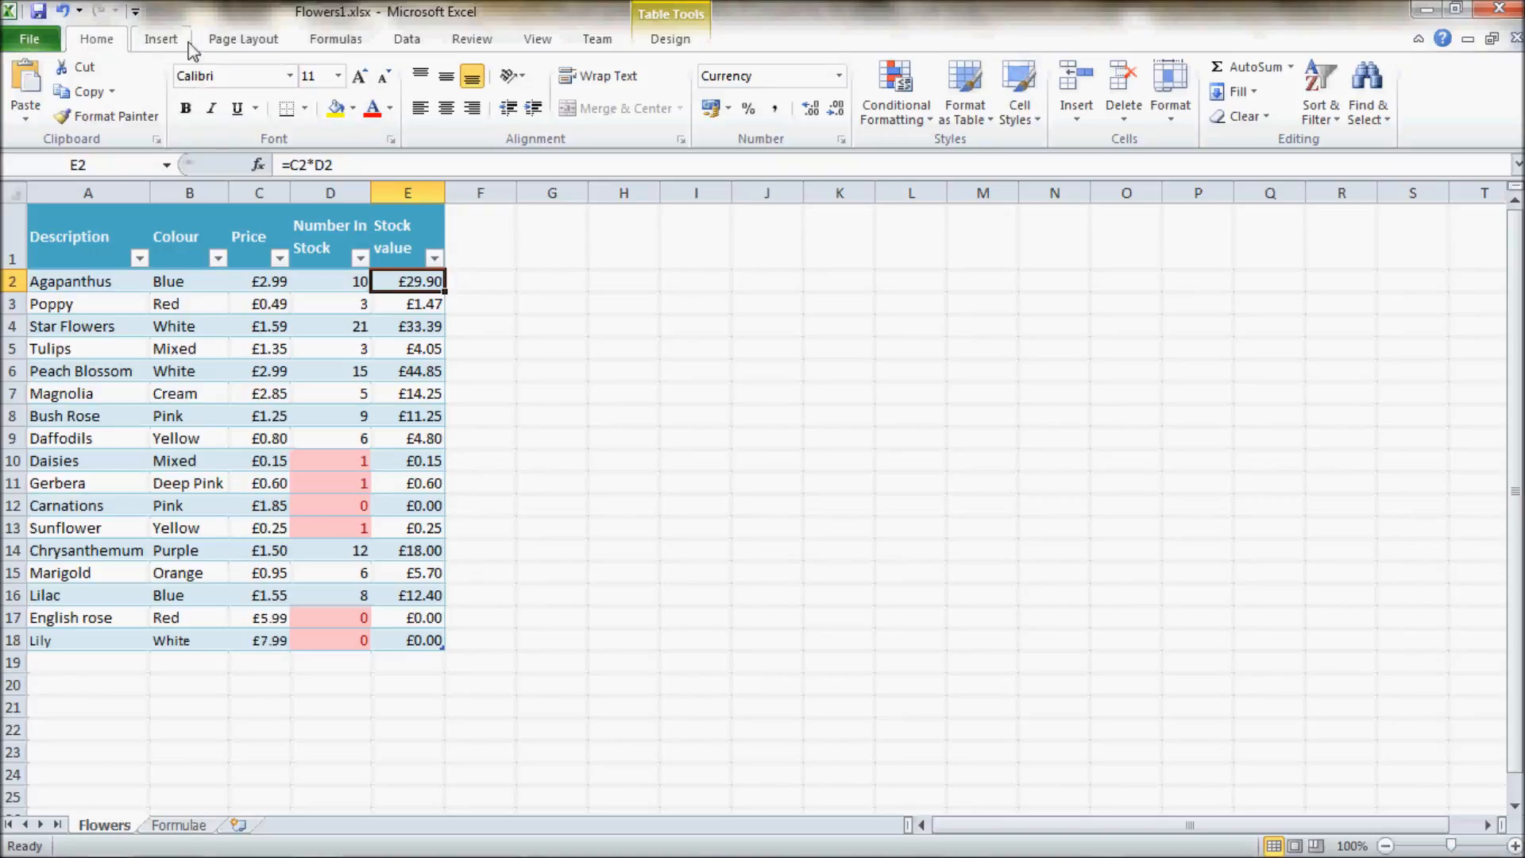
pyautogui.click(476, 40)
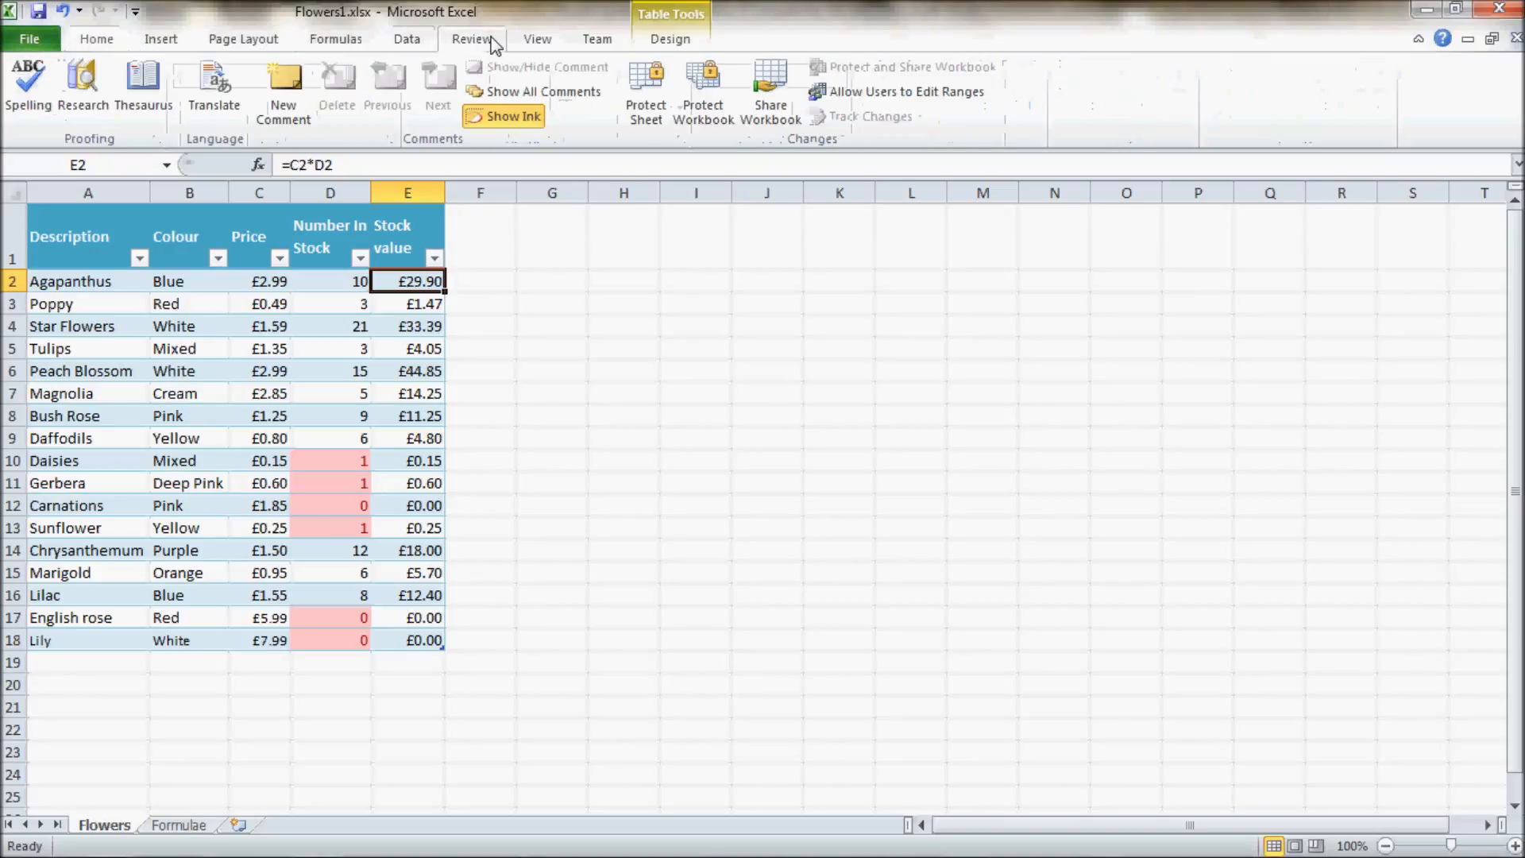
pyautogui.click(332, 42)
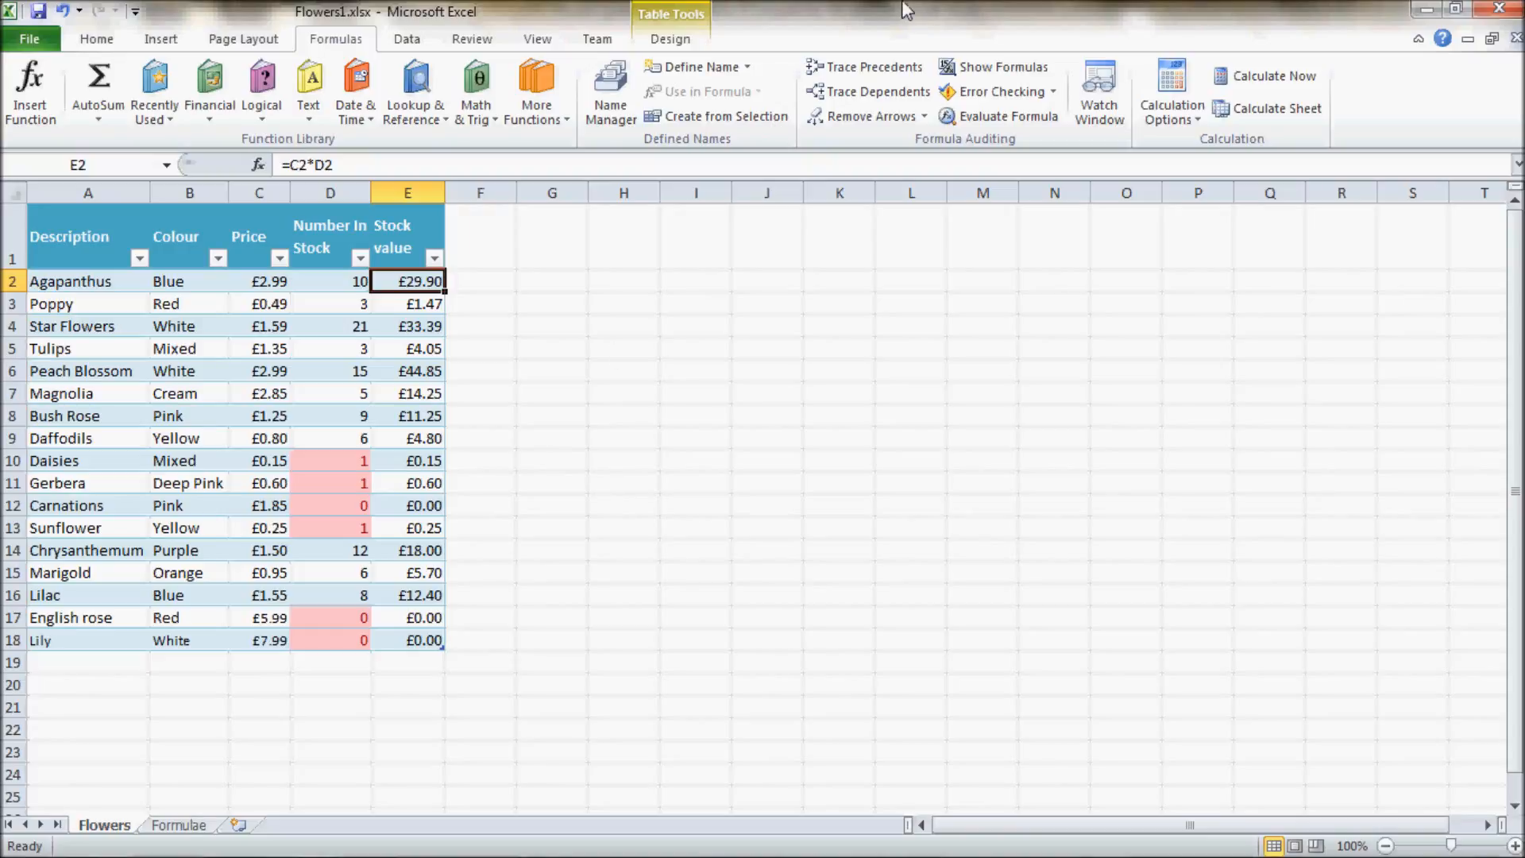
pyautogui.click(987, 64)
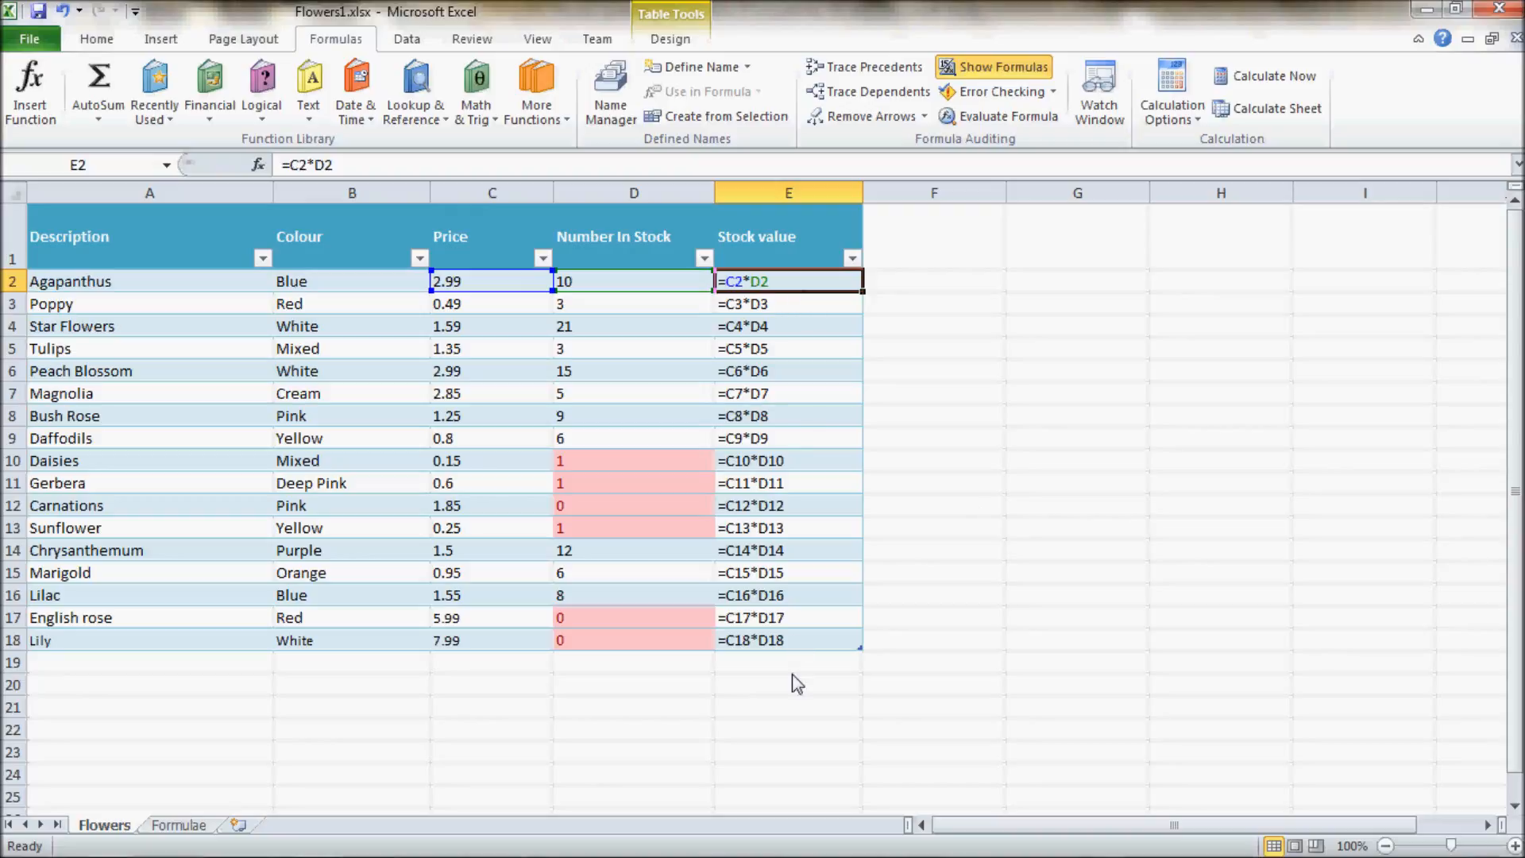
# Autofit the width of all columns in the sheet to their contents
pyautogui.click(10, 208)
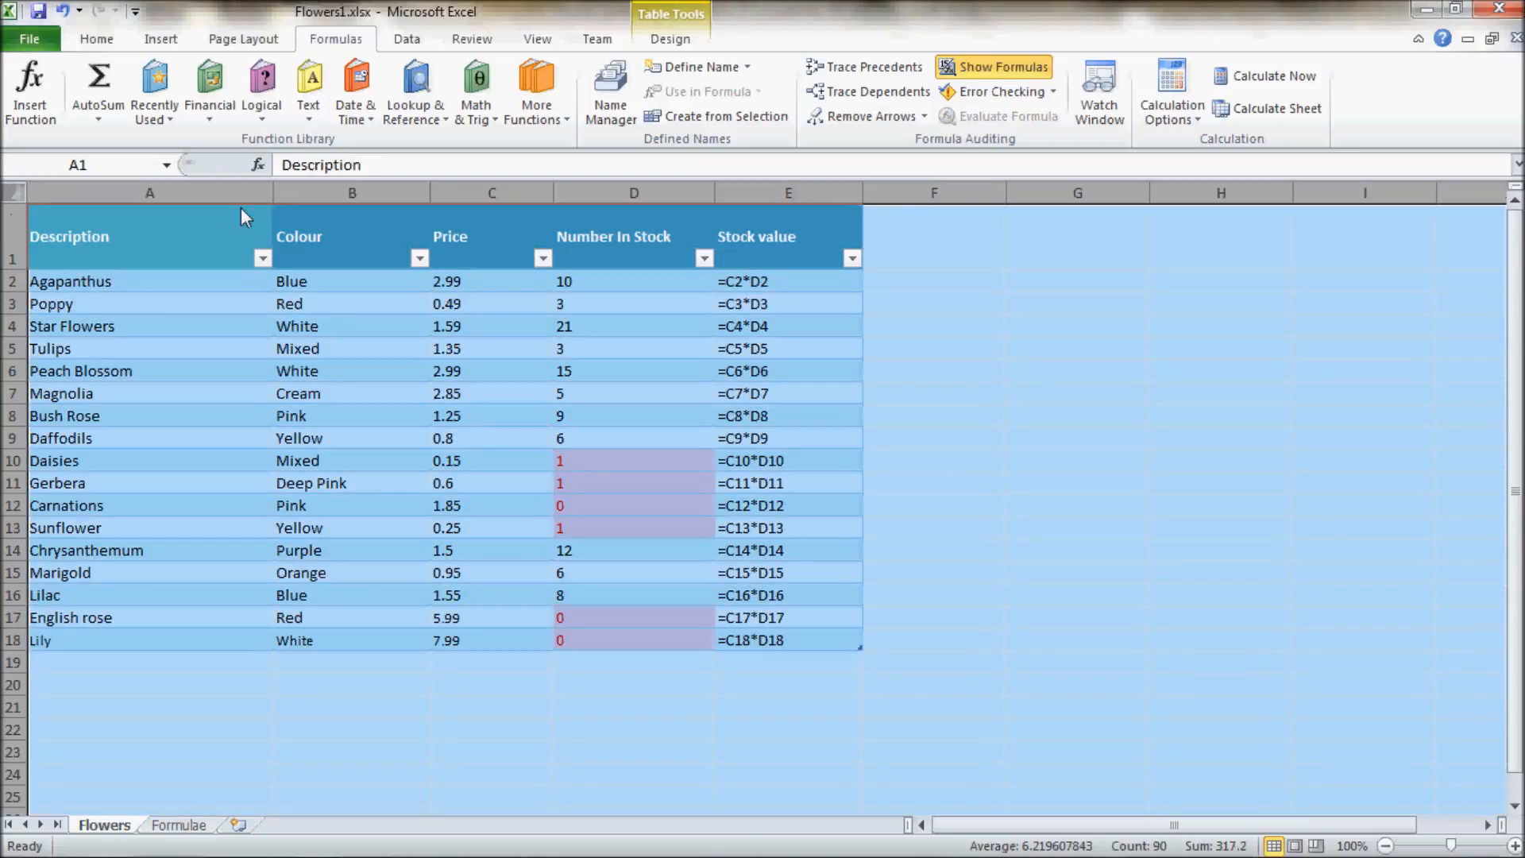
pyautogui.doubleClick(270, 193)
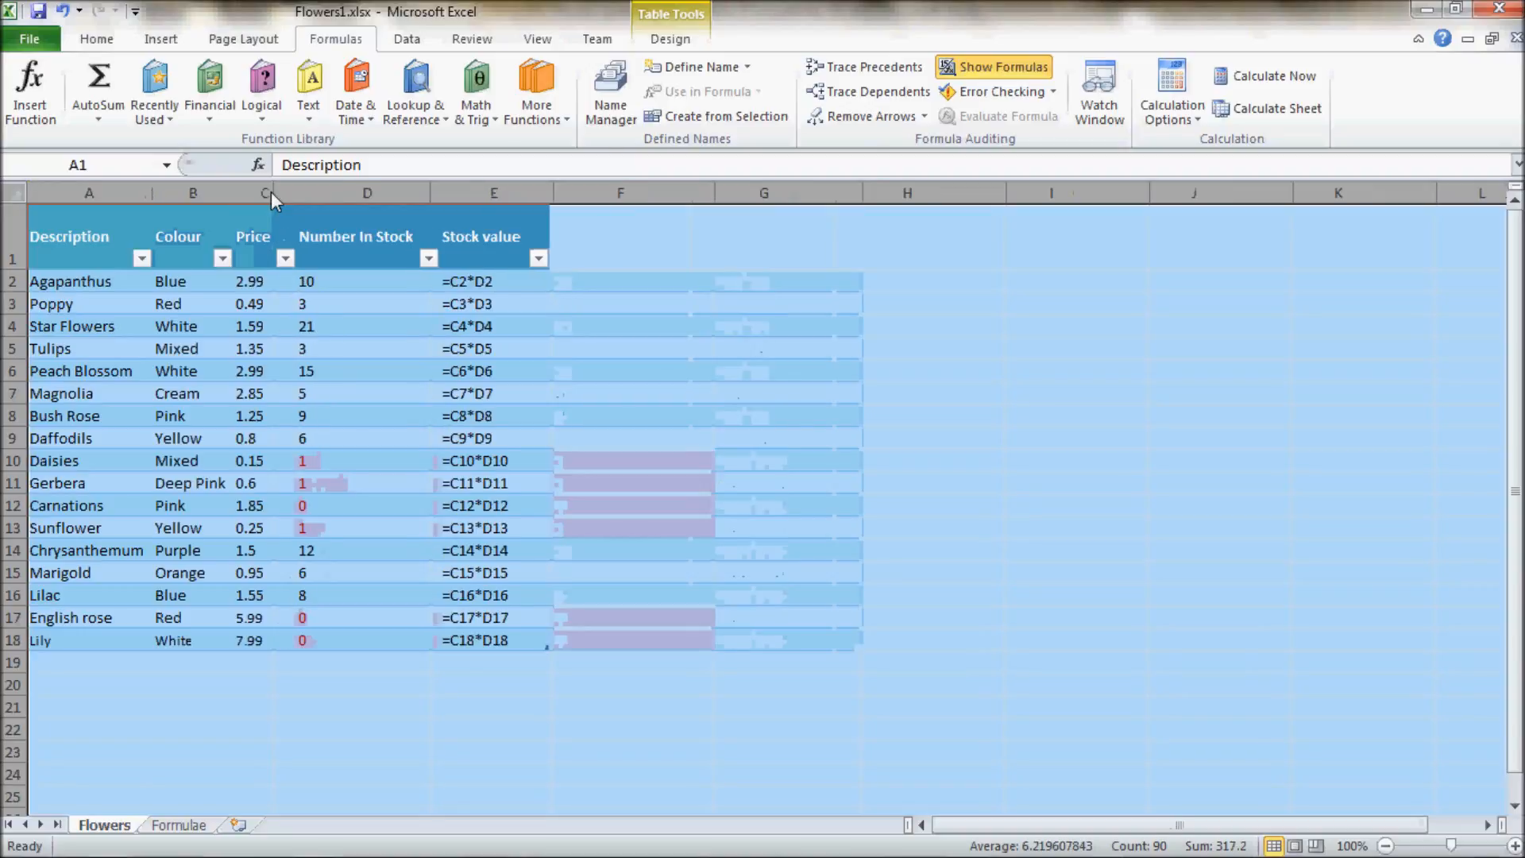
pyautogui.click(744, 441)
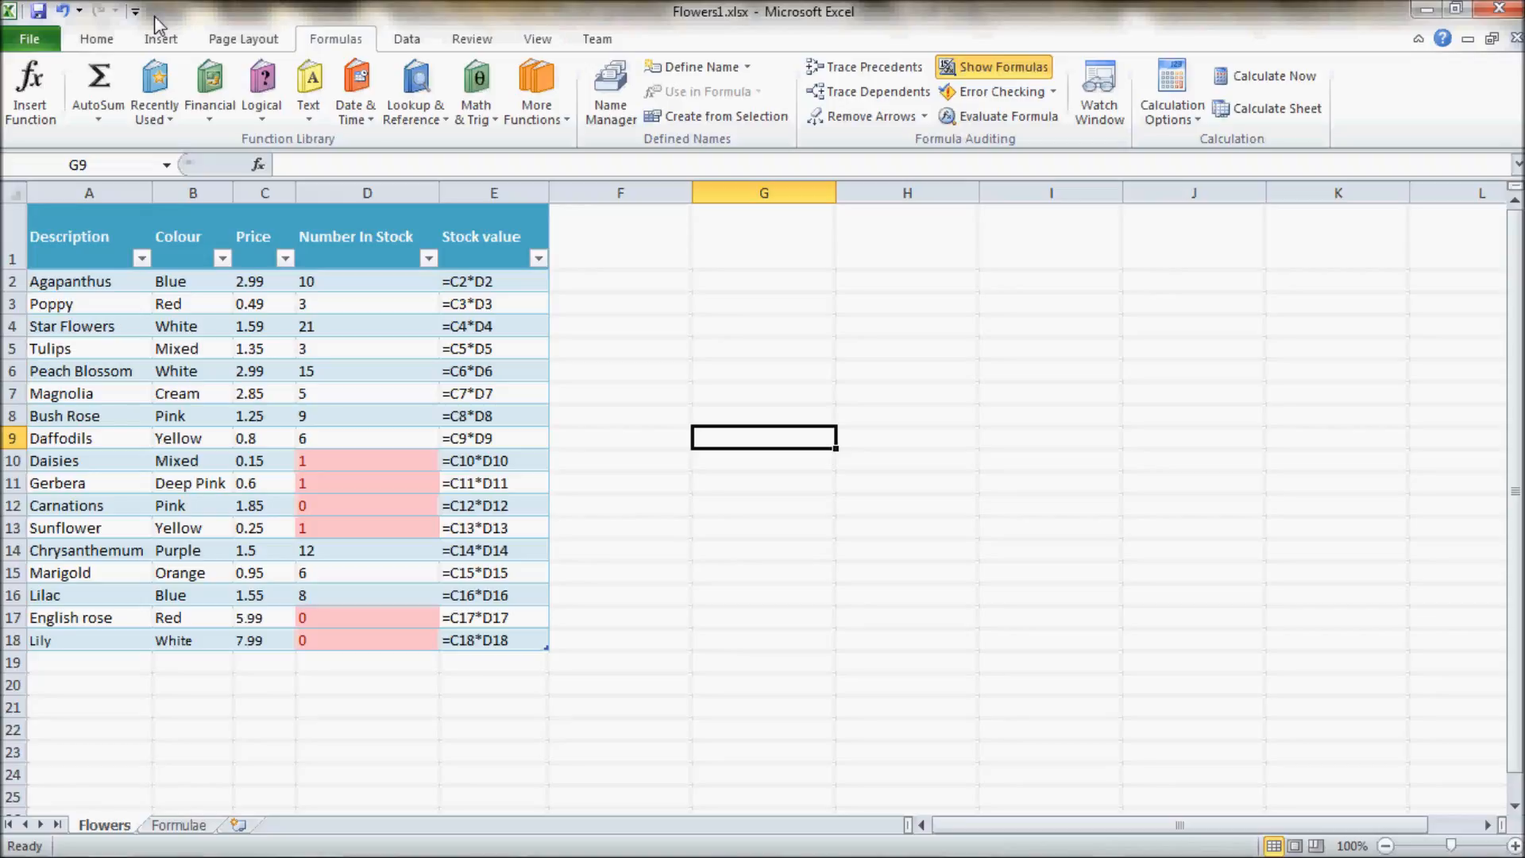
# Save the formula view as a separate workbook named Flowers1_formulas.xlsx
pyautogui.click(20, 41)
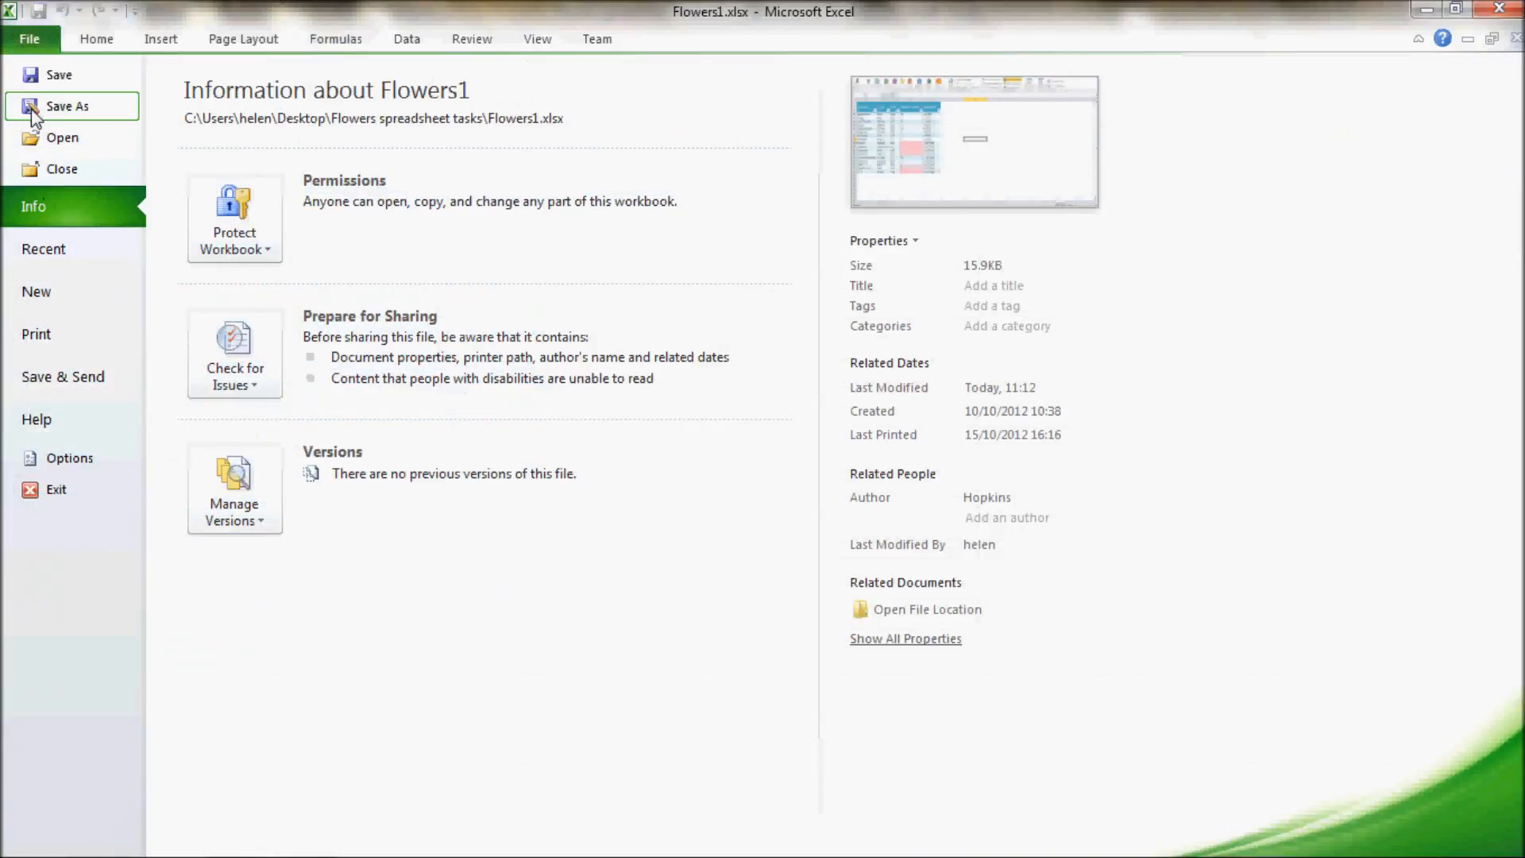
pyautogui.click(48, 106)
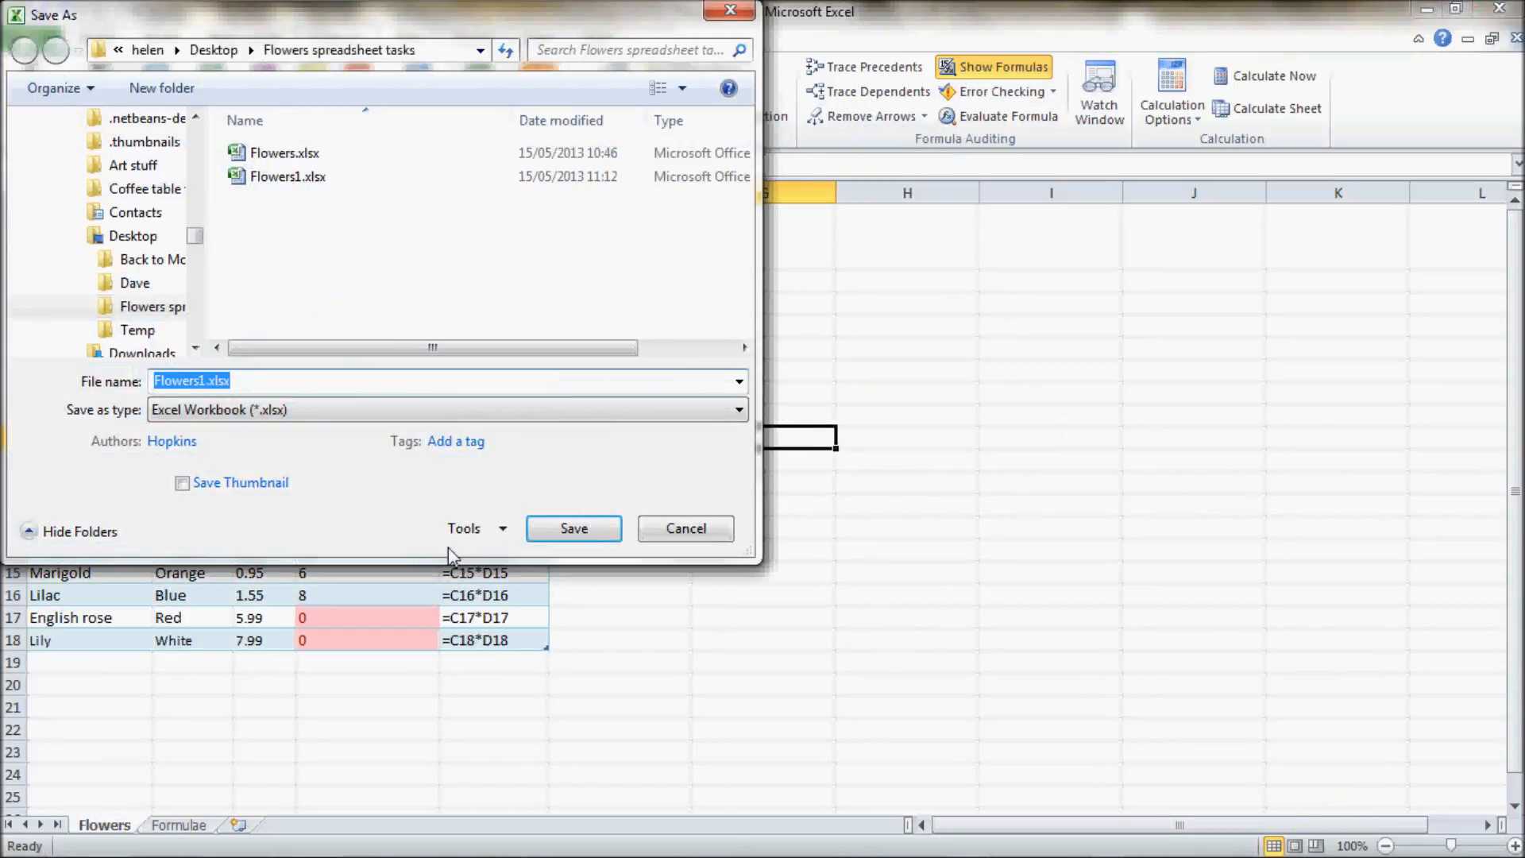
pyautogui.click(206, 381)
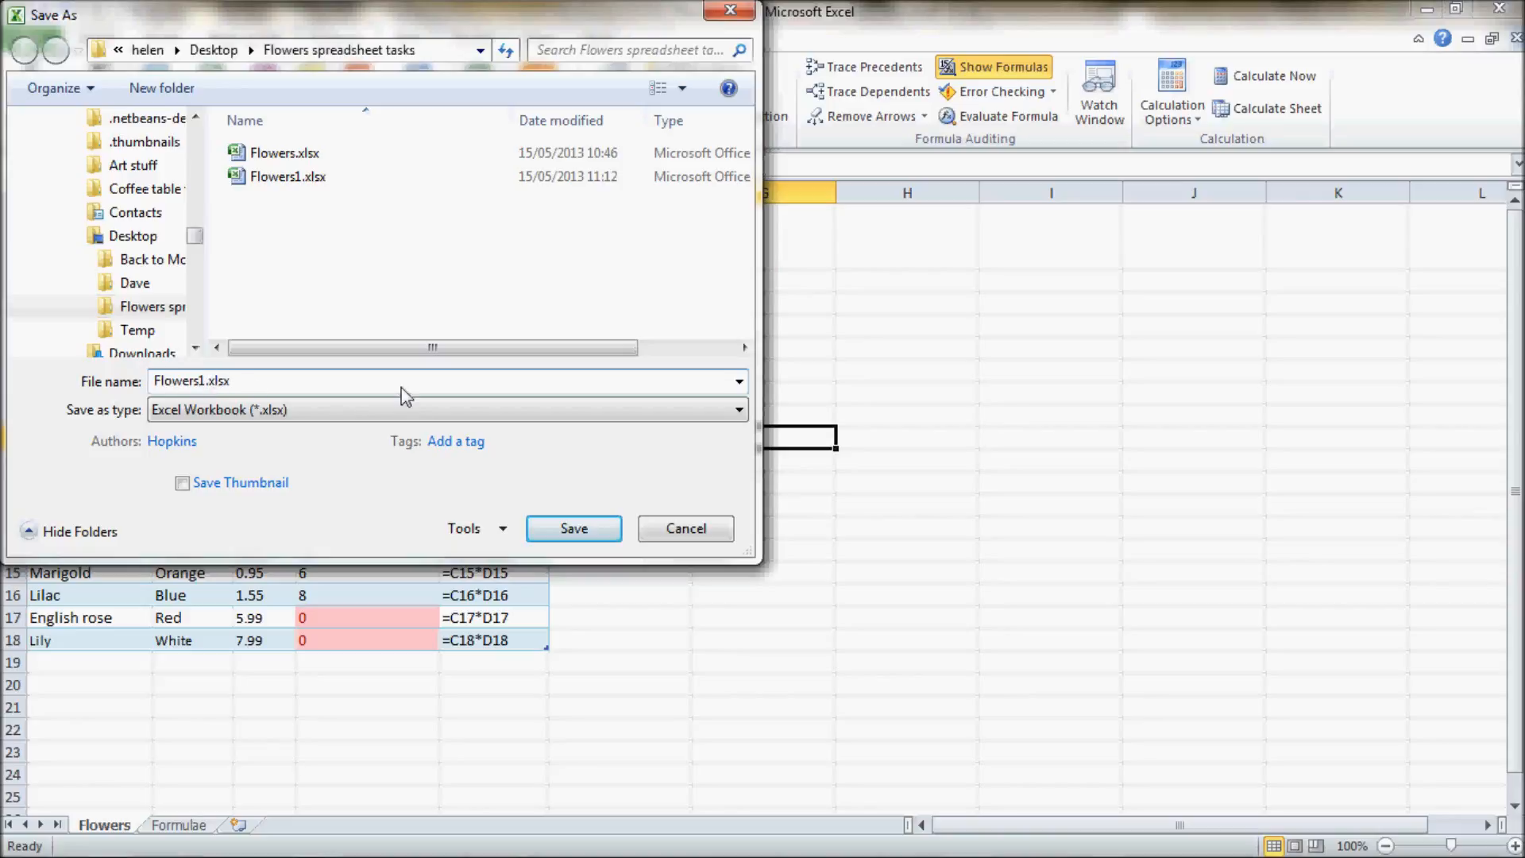
pyautogui.write('_formulas')
pyautogui.click(588, 534)
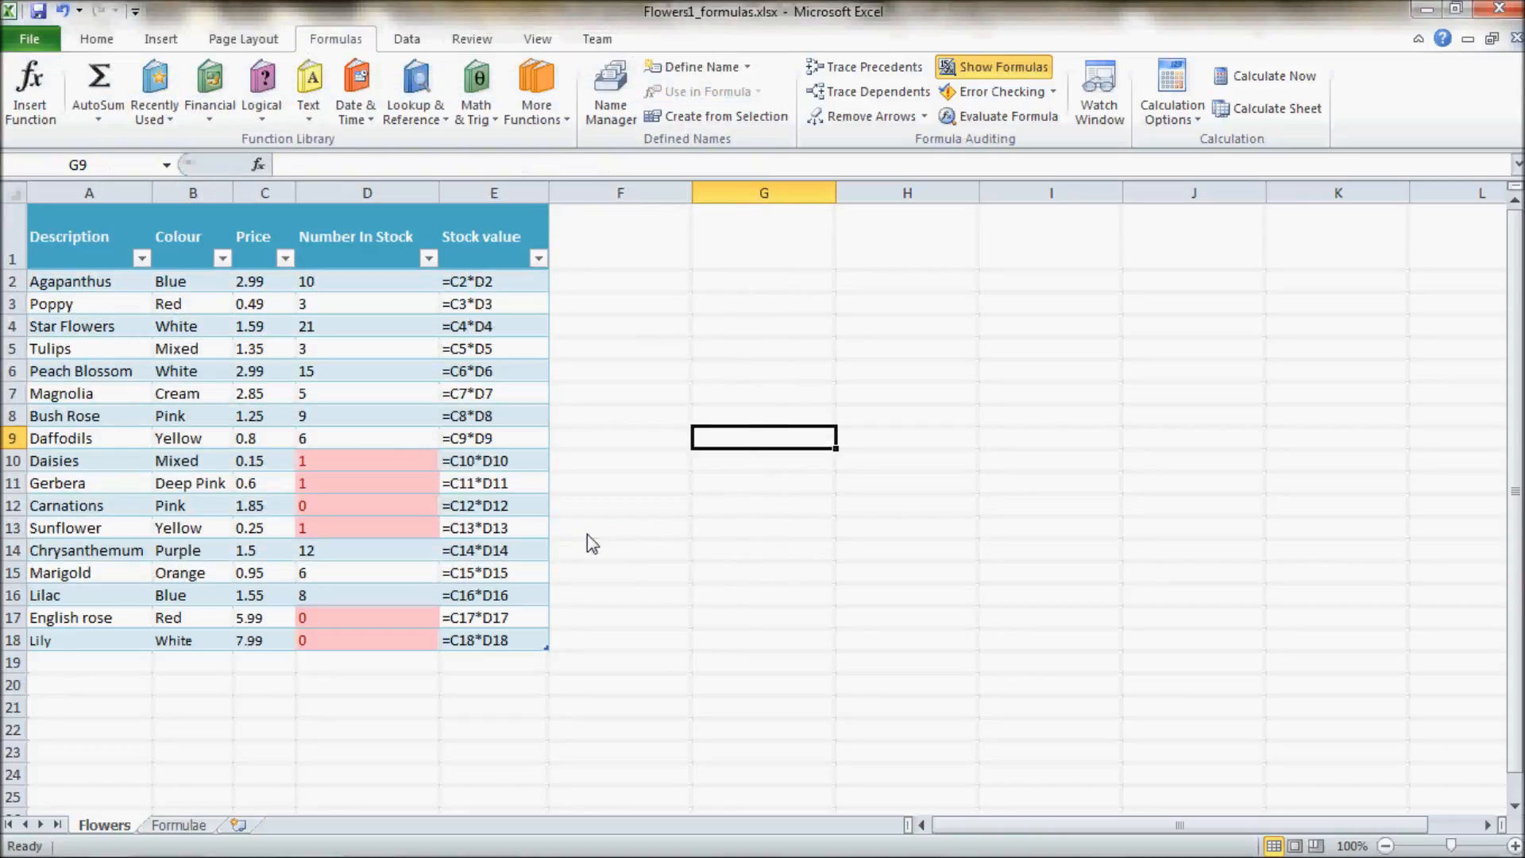
# Close Flowers1_formulas.xlsx and reopen Flowers1.xlsx in Excel, checking the instructions in the Word task document
pyautogui.hotkey('alt', 'Tab')
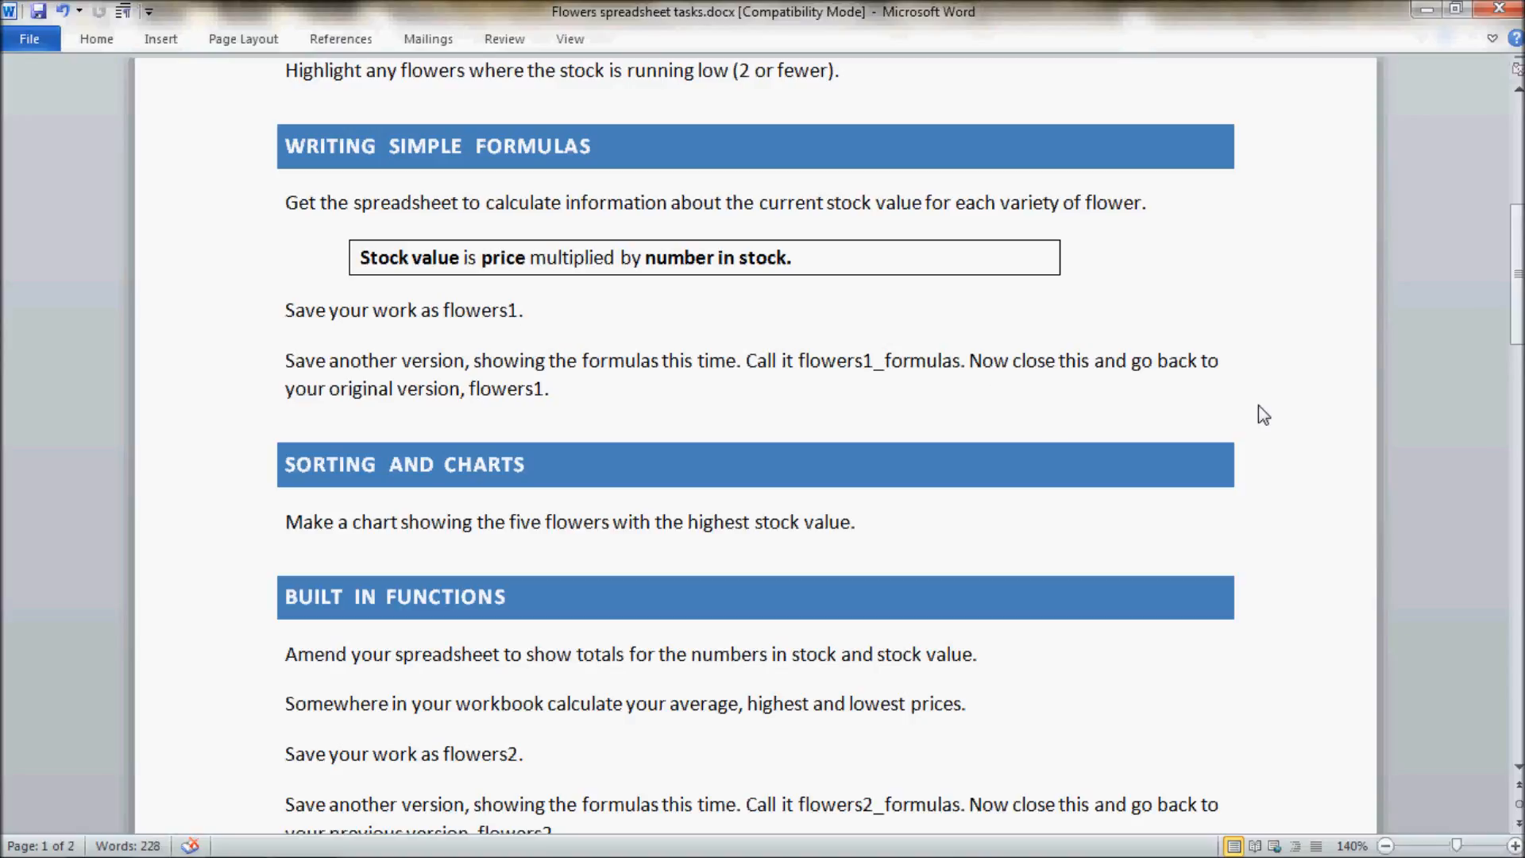
pyautogui.hotkey('alt', 'Tab')
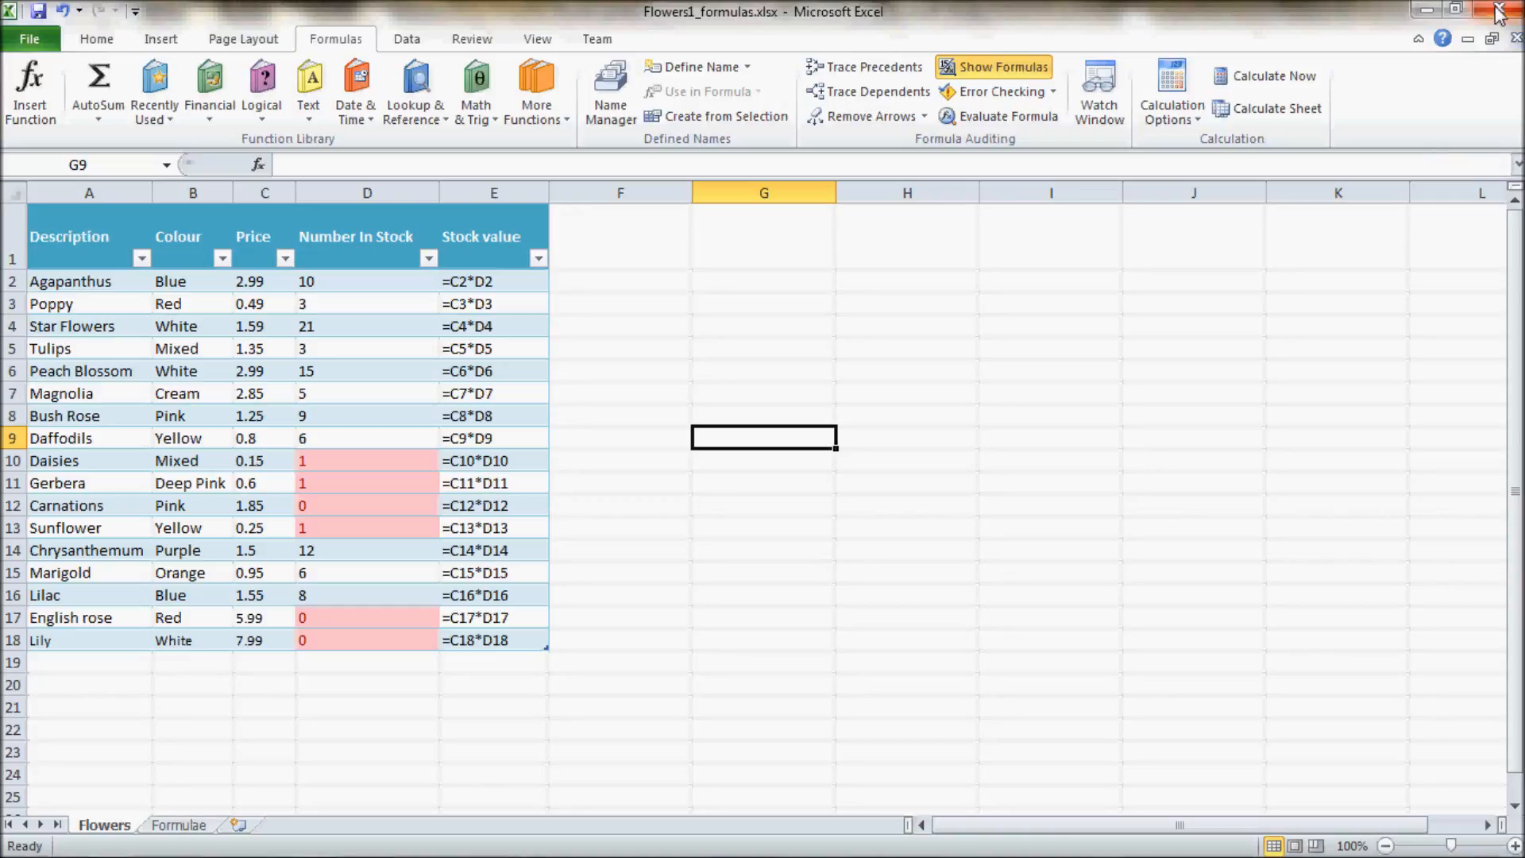
pyautogui.click(1513, 37)
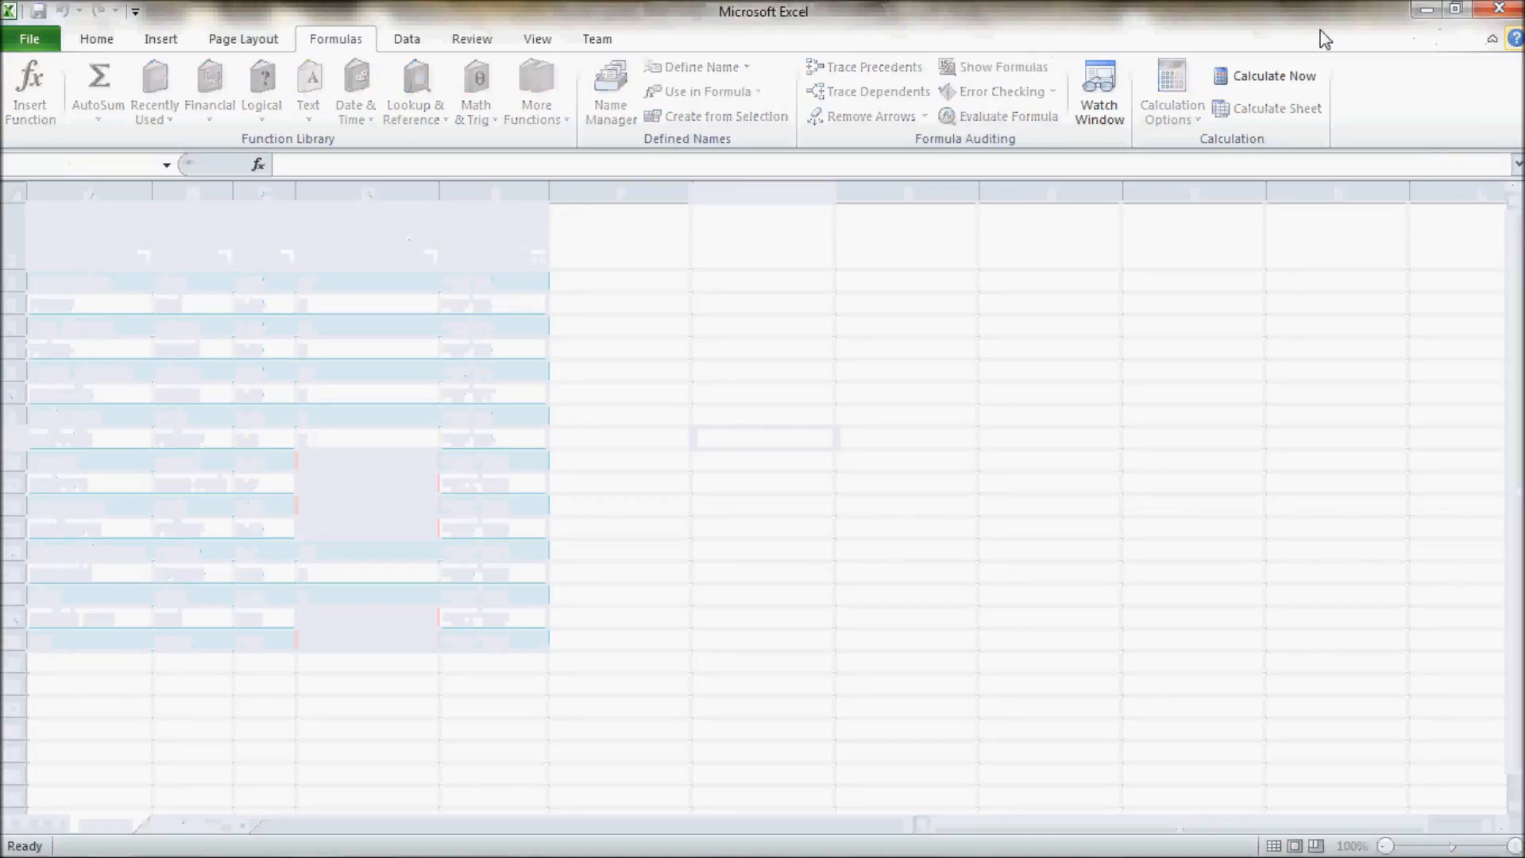
pyautogui.click(24, 41)
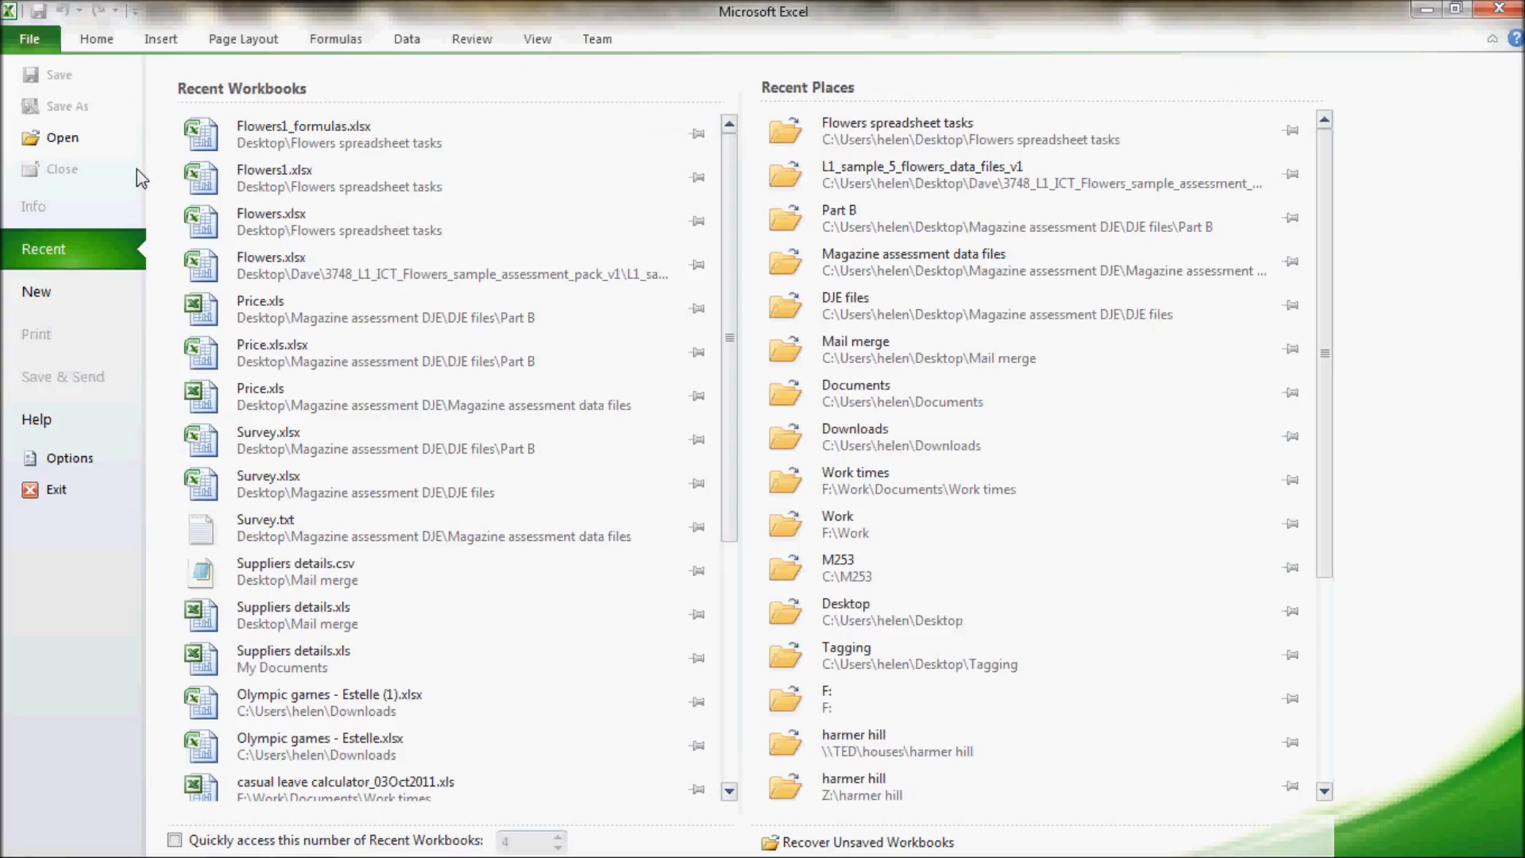
pyautogui.click(391, 184)
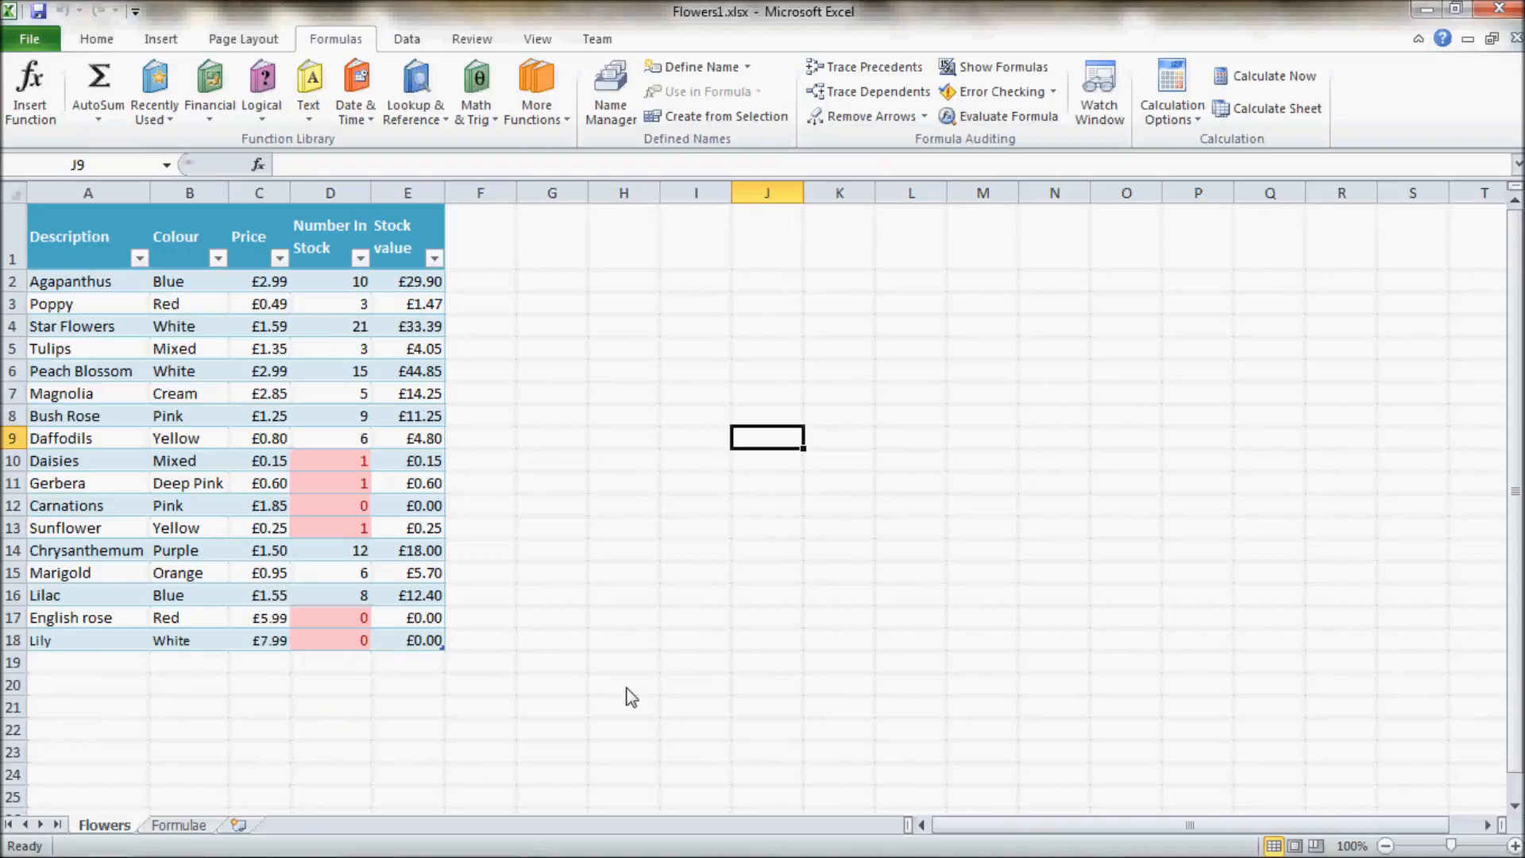
pyautogui.hotkey('alt', 'Tab')
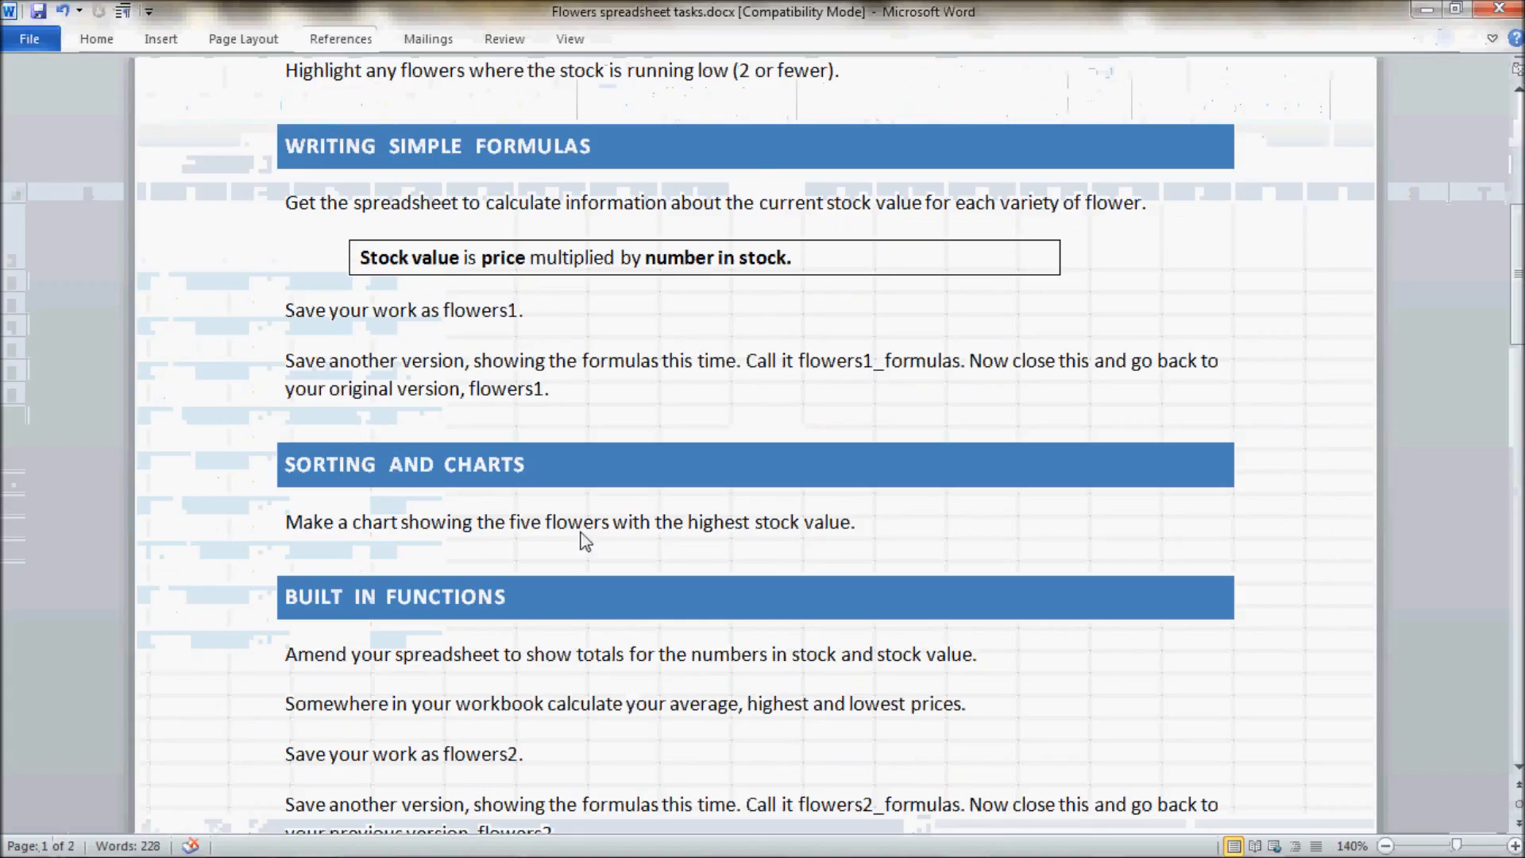